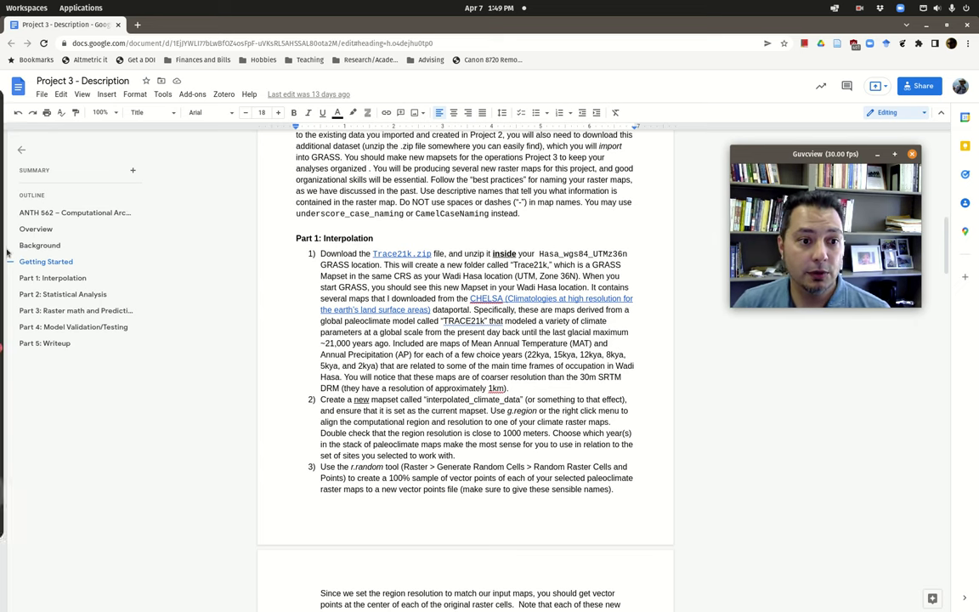
In Files, extract TraCE21k.zip with Extract Here inside GRASSDATA > Hasa_wgs84_UTMz36n.
{"action": "scroll", "coordinate": [417, 313], "scroll_direction": "up", "scroll_amount": 10}
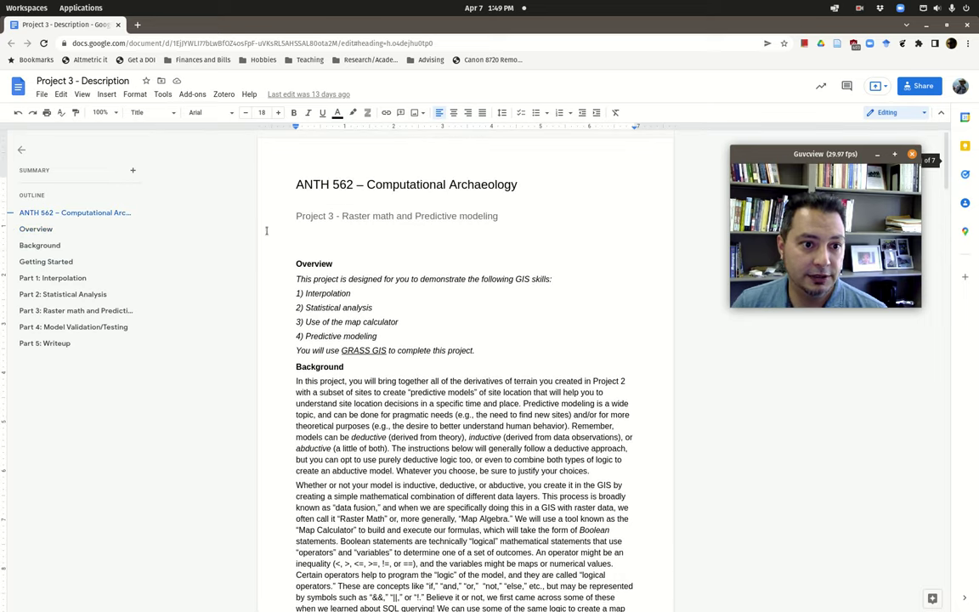
{"action": "scroll", "coordinate": [423, 352], "scroll_direction": "down", "scroll_amount": 4}
{"action": "scroll", "coordinate": [429, 391], "scroll_direction": "down", "scroll_amount": 4}
{"action": "scroll", "coordinate": [389, 294], "scroll_direction": "down", "scroll_amount": 1}
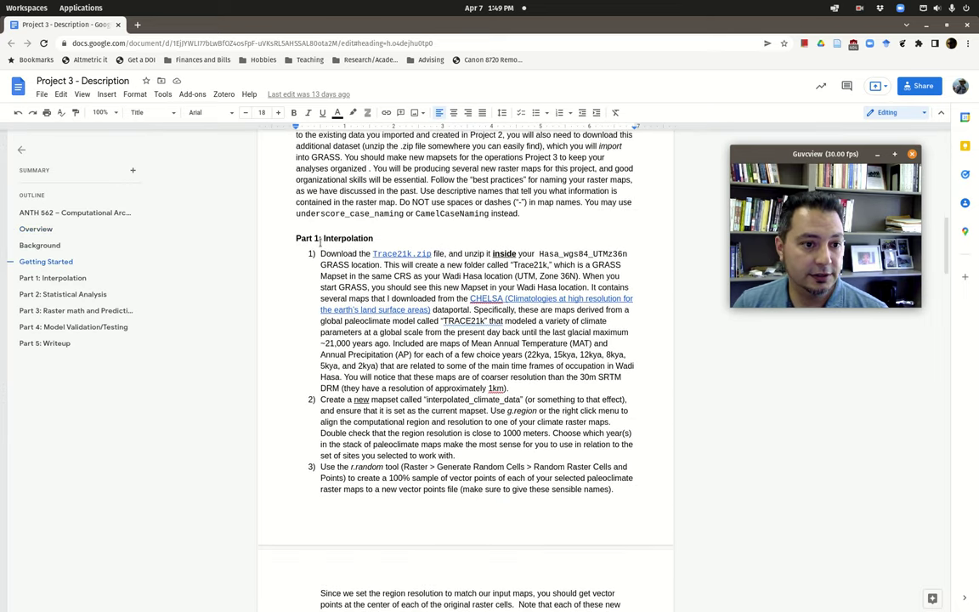
{"action": "left_click", "coordinate": [927, 27]}
{"action": "left_click_drag", "start_coordinate": [687, 80], "coordinate": [474, 118]}
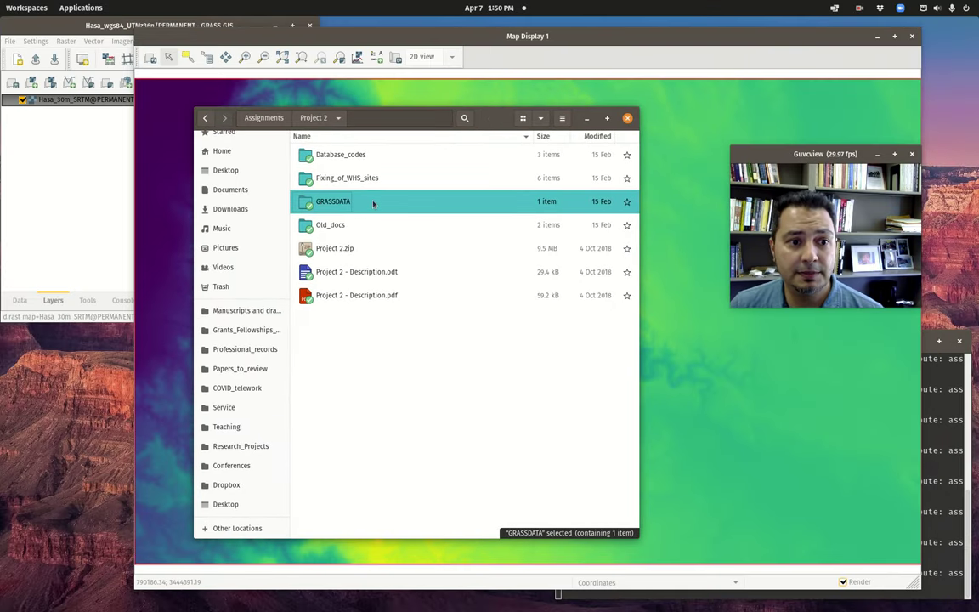
{"action": "double_click", "coordinate": [339, 202]}
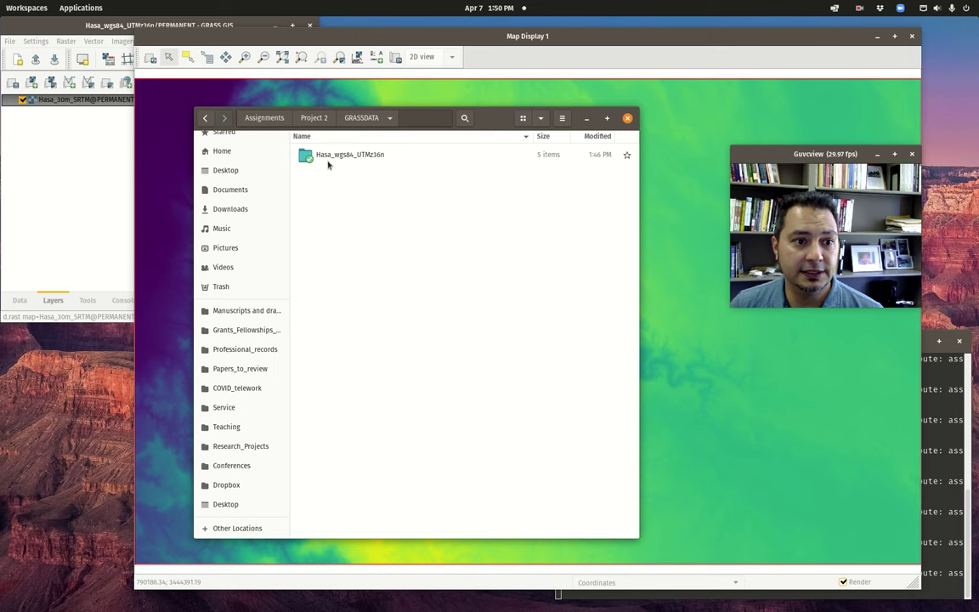
{"action": "double_click", "coordinate": [374, 157]}
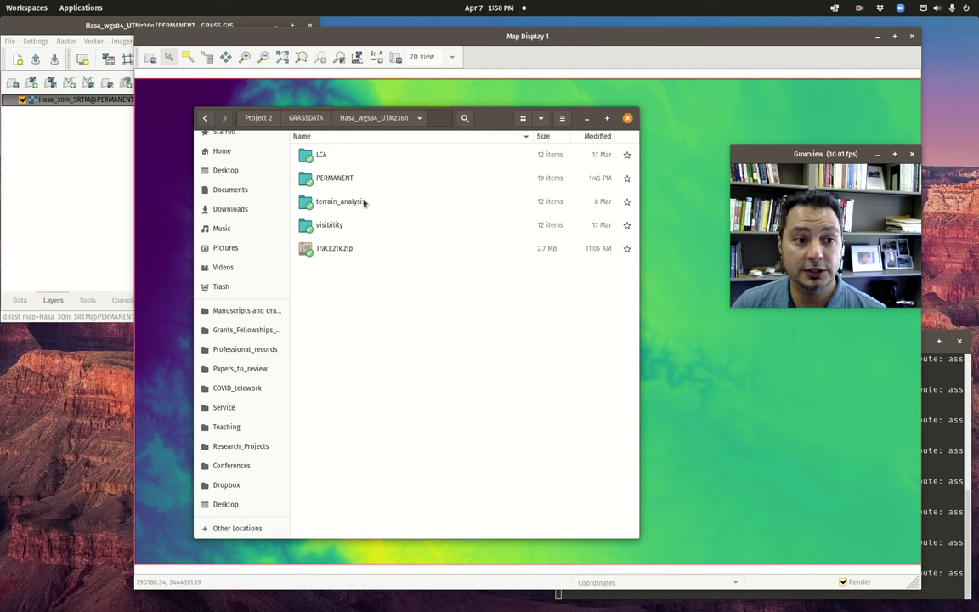
{"action": "right_click", "coordinate": [333, 249]}
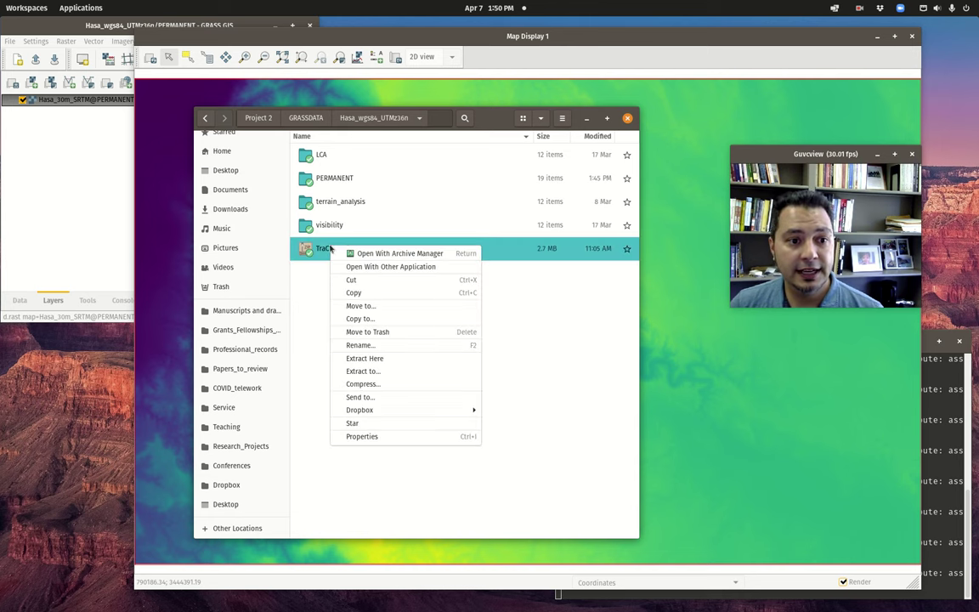
{"action": "left_click", "coordinate": [374, 358]}
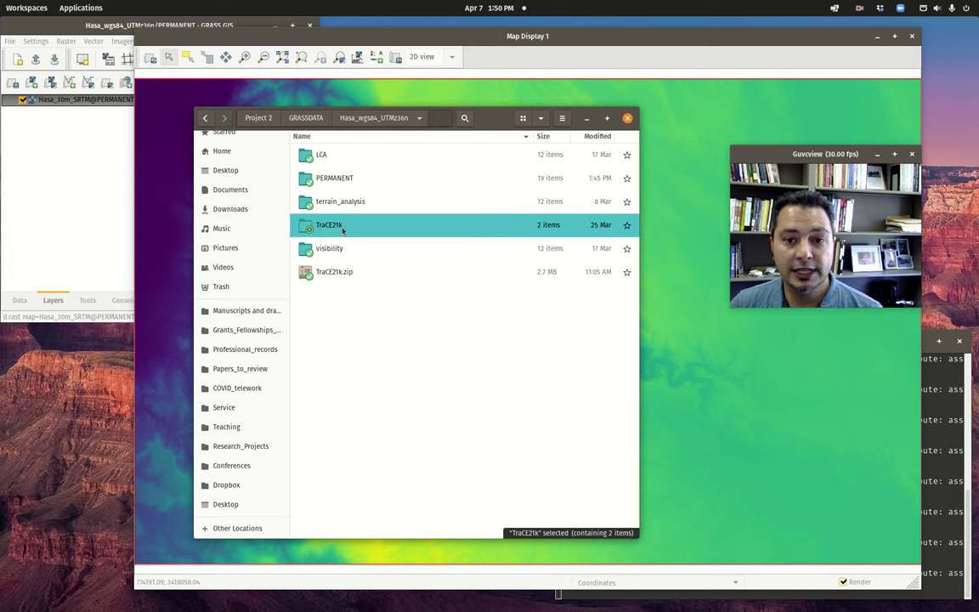
Reload the Data catalog and inspect the new TraCE21k mapset in Hasa_wgs84_UTMz36n.
{"action": "left_click", "coordinate": [110, 179]}
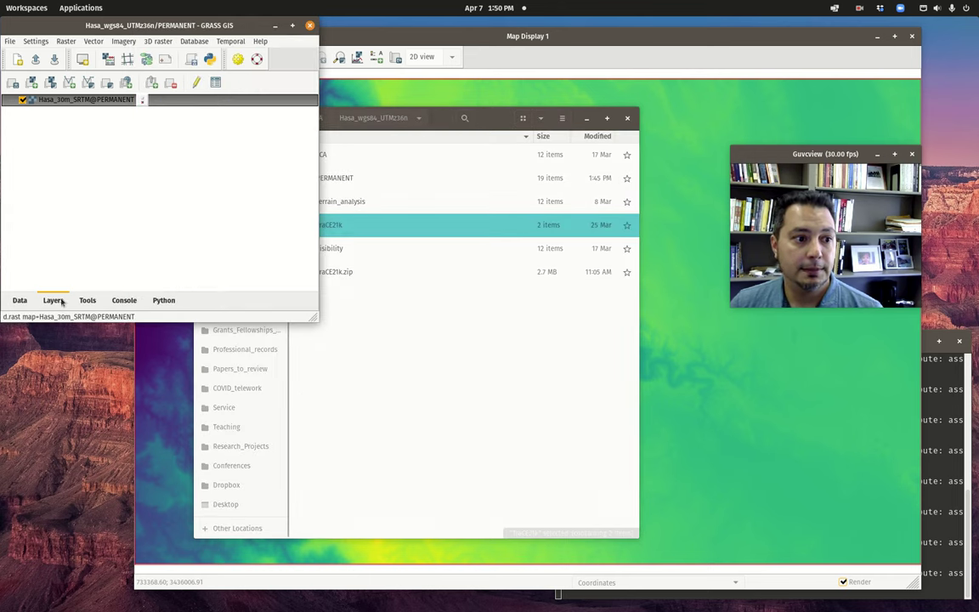
{"action": "left_click", "coordinate": [19, 302]}
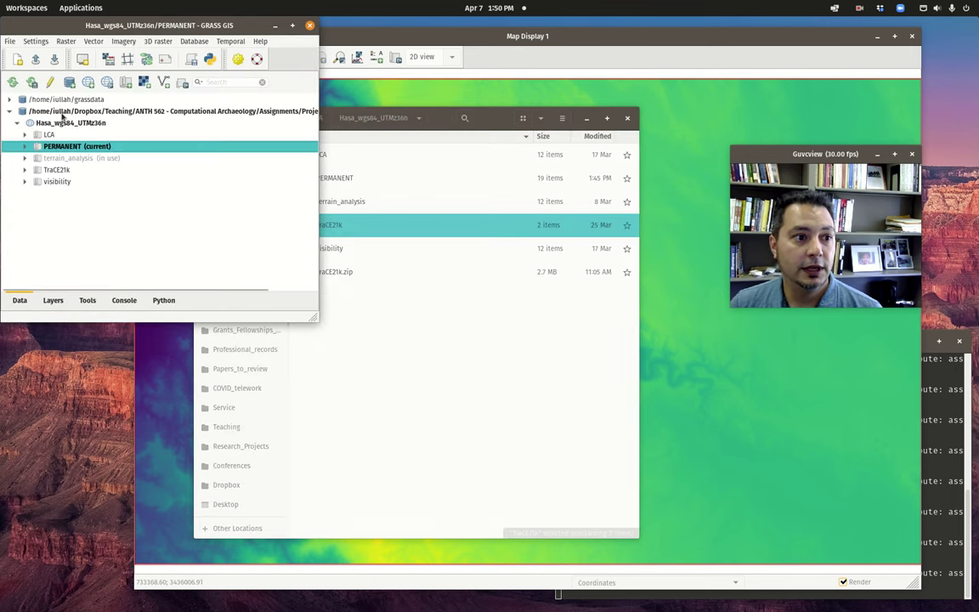
{"action": "left_click", "coordinate": [71, 121]}
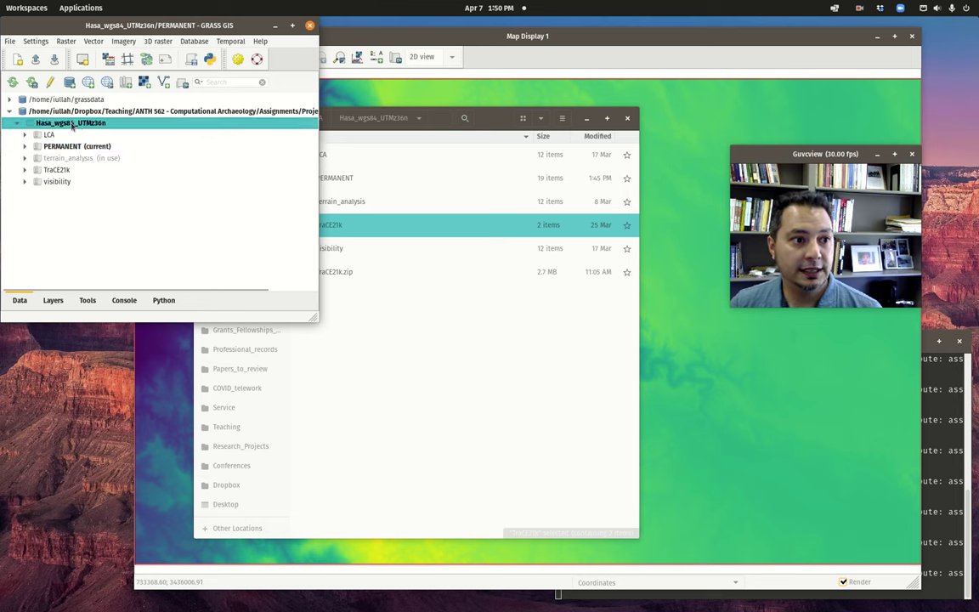
{"action": "left_click", "coordinate": [54, 170]}
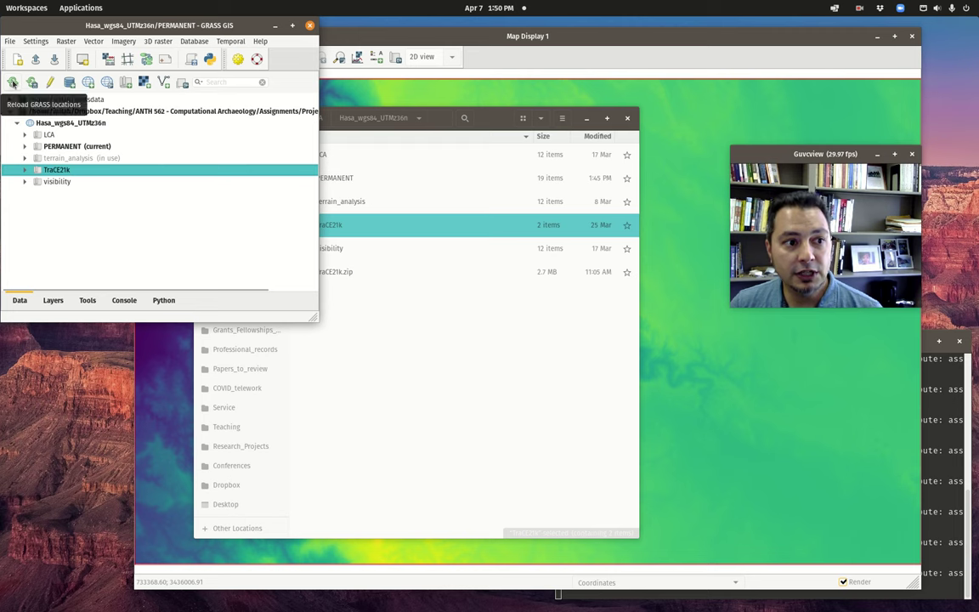
{"action": "left_click", "coordinate": [13, 82]}
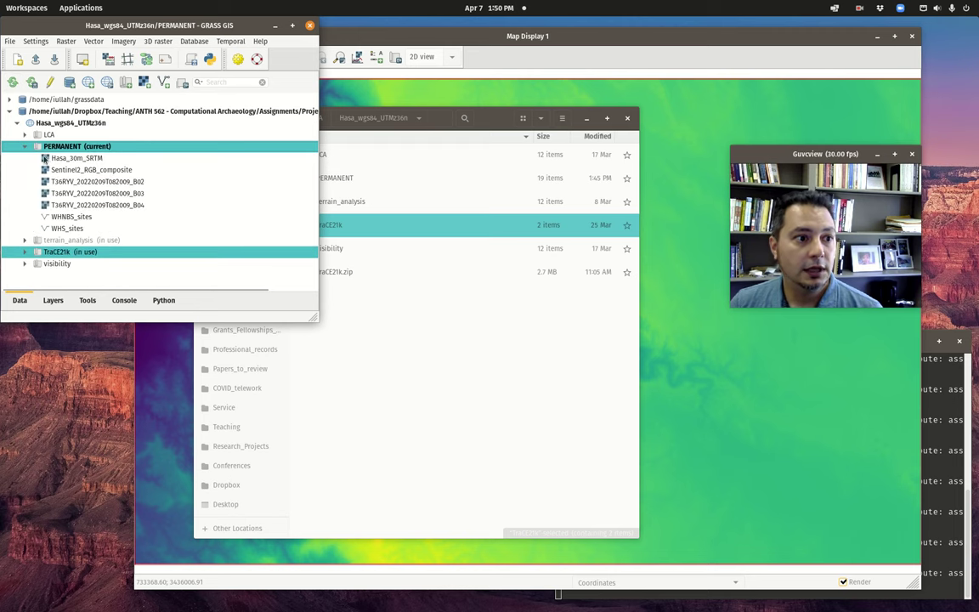
{"action": "left_click", "coordinate": [23, 148]}
{"action": "left_click", "coordinate": [71, 168]}
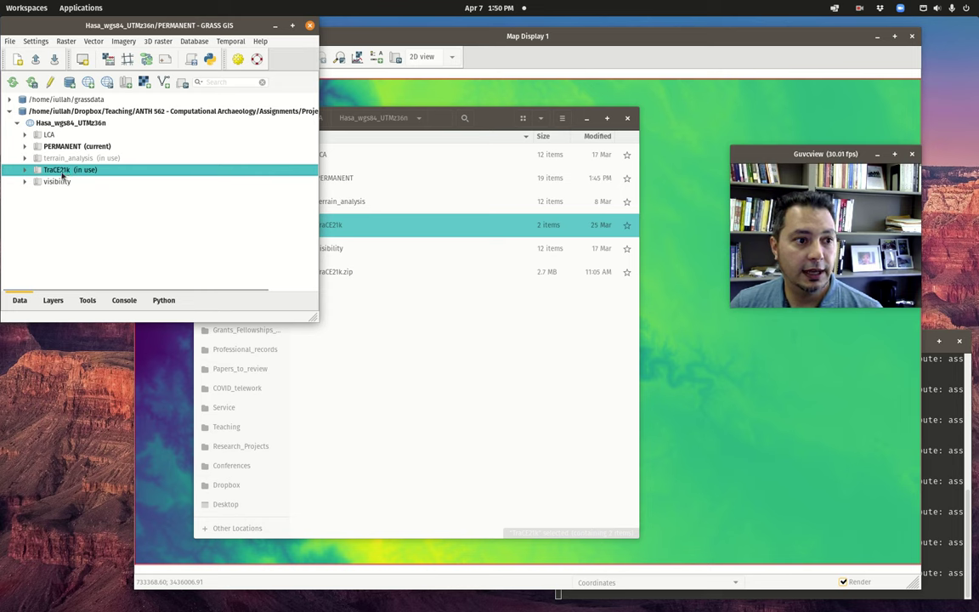
{"action": "right_click", "coordinate": [61, 174]}
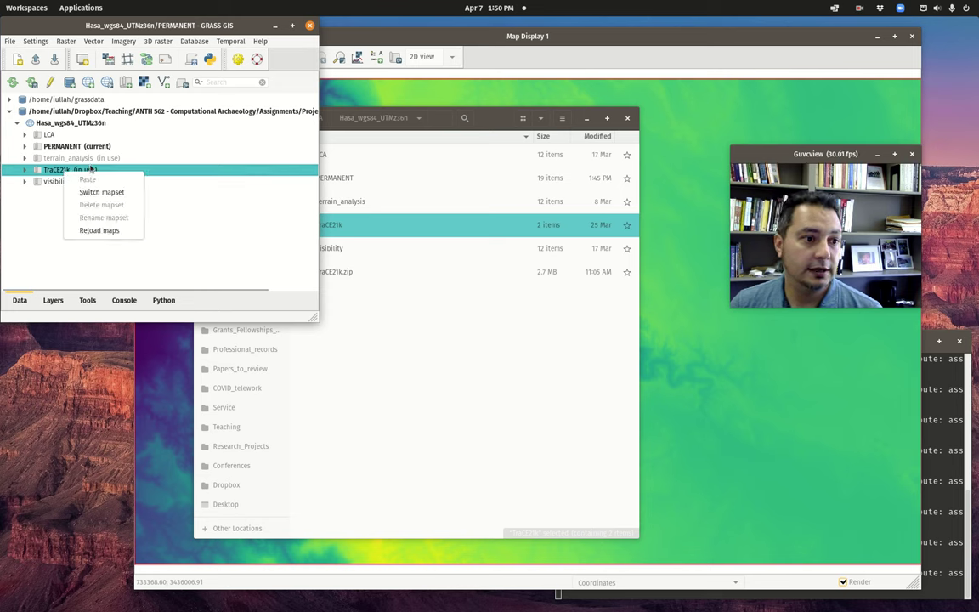
{"action": "left_click", "coordinate": [53, 174]}
{"action": "right_click", "coordinate": [63, 172]}
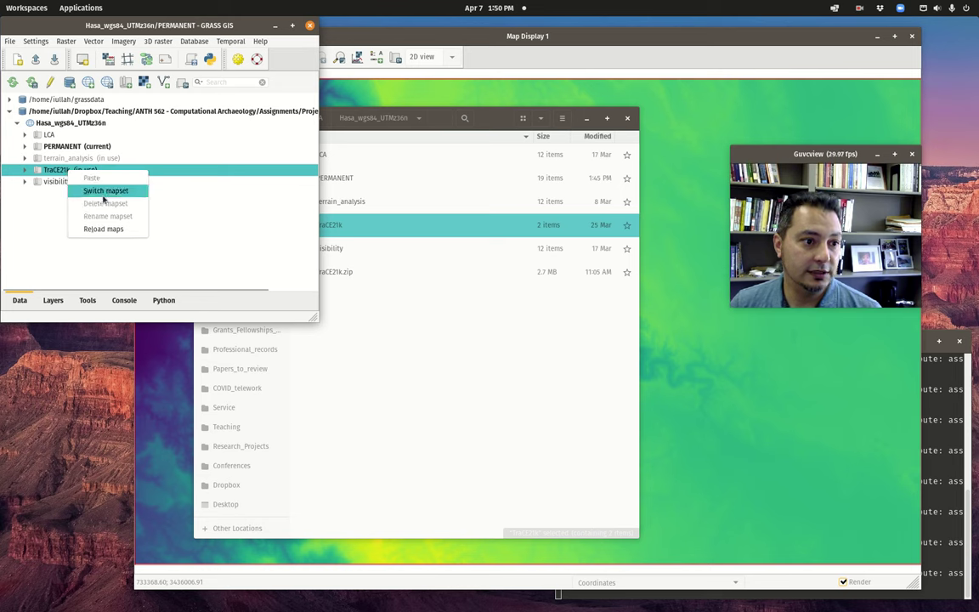
{"action": "left_click", "coordinate": [44, 174]}
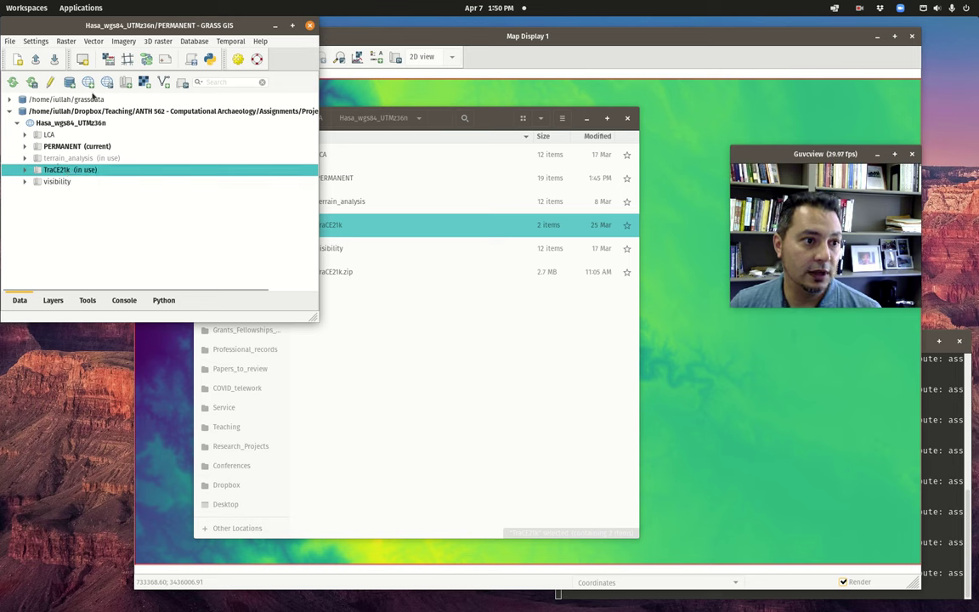
Create the mapset 'interpolation' and accept it as the current mapset.
{"action": "left_click", "coordinate": [126, 85]}
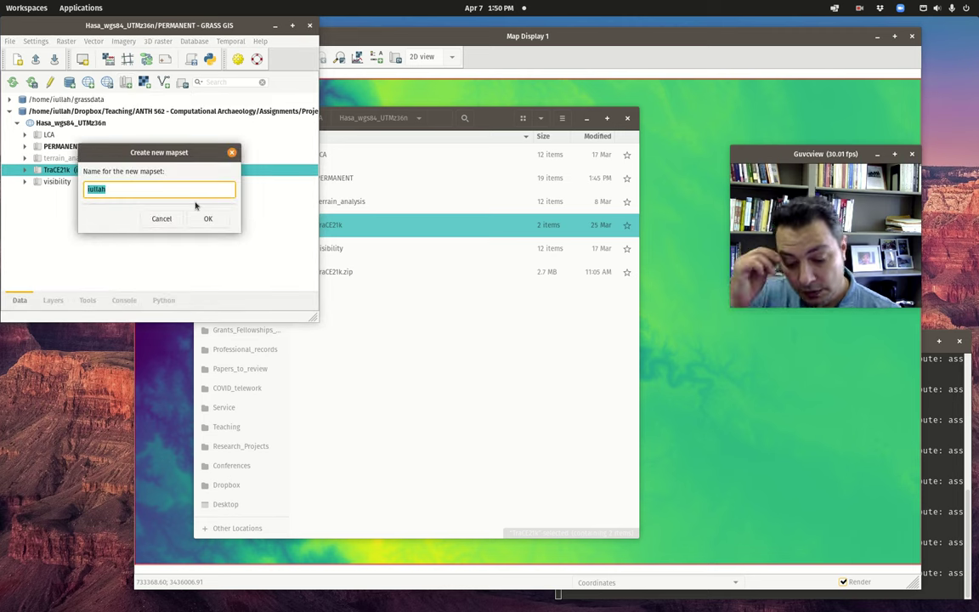
{"action": "type", "text": "interpolation"}
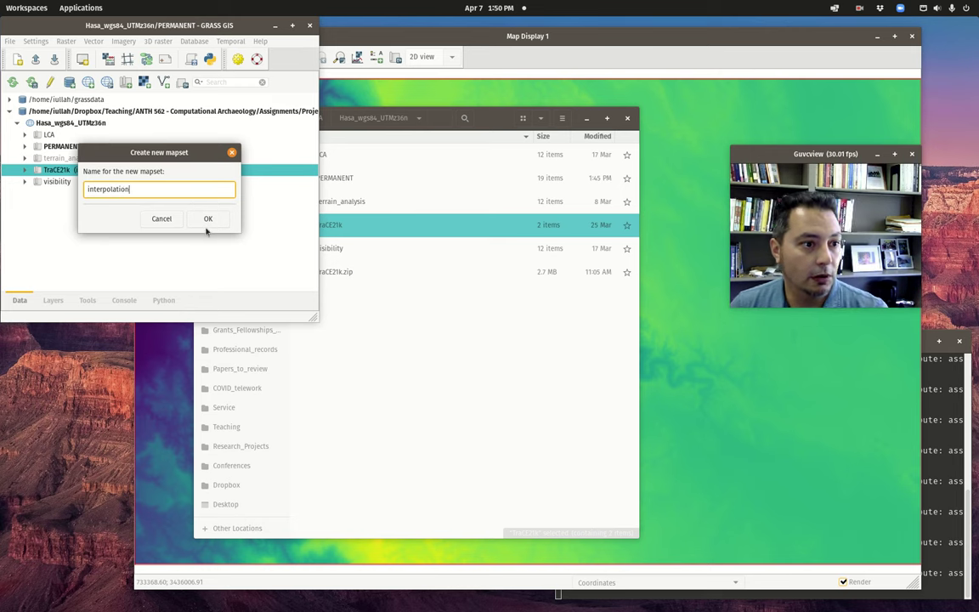
{"action": "left_click", "coordinate": [208, 218]}
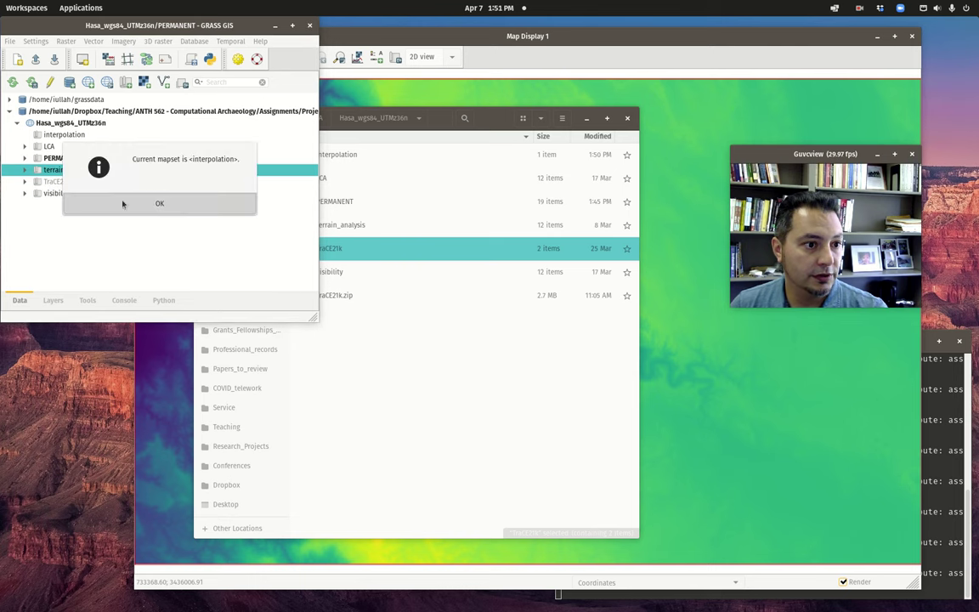
{"action": "left_click", "coordinate": [148, 206]}
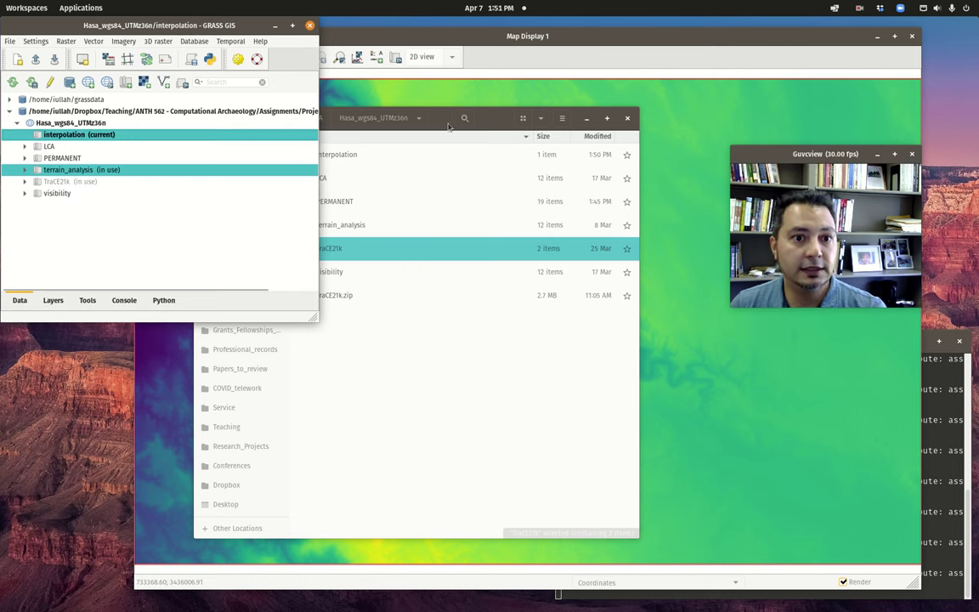
Check TraCE21k in Settings > GRASS working environment > Mapset access and confirm.
{"action": "left_click", "coordinate": [509, 36]}
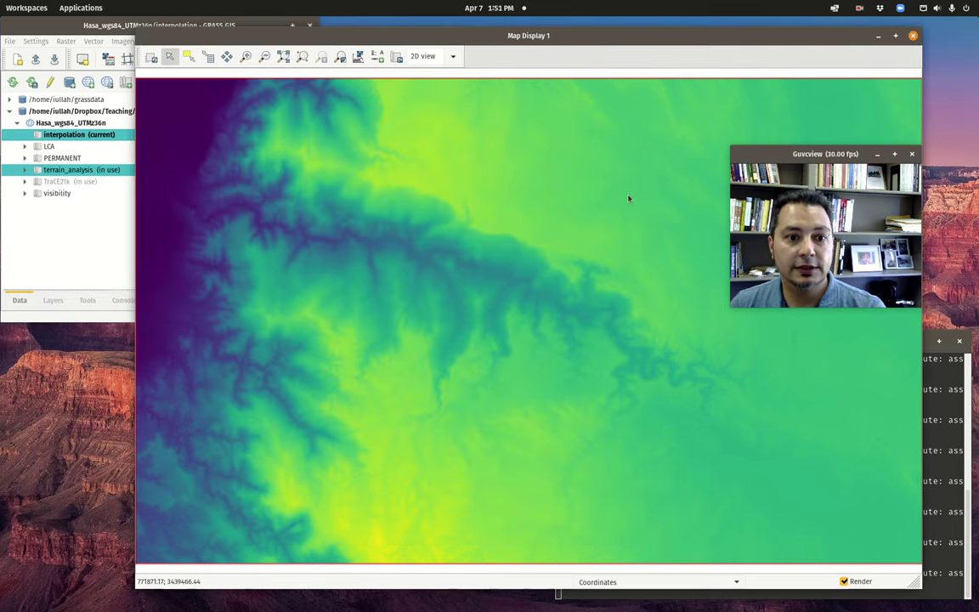
{"action": "left_click", "coordinate": [83, 224]}
{"action": "left_click", "coordinate": [52, 299]}
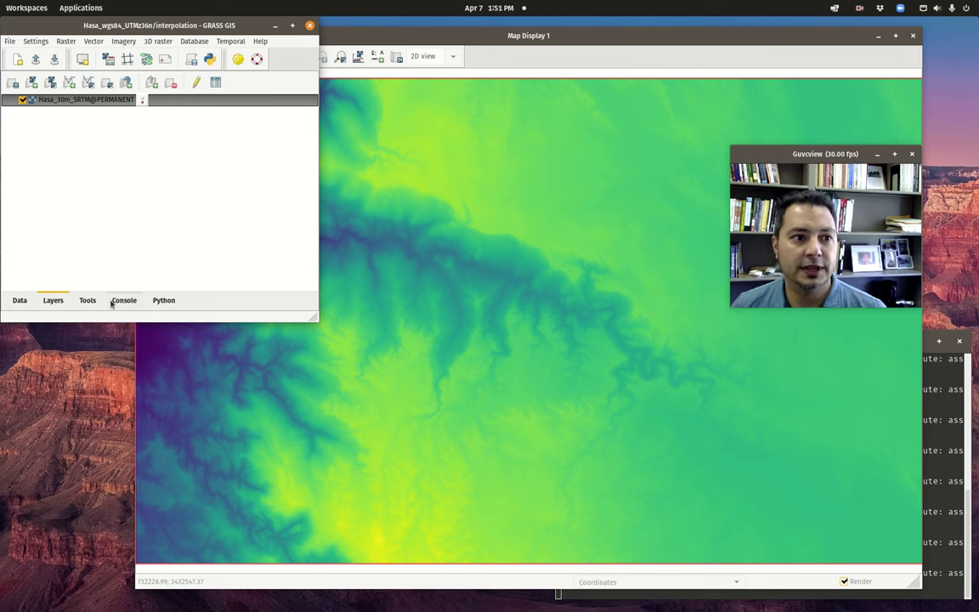
{"action": "left_click", "coordinate": [37, 42]}
{"action": "mouse_move", "coordinate": [50, 68]}
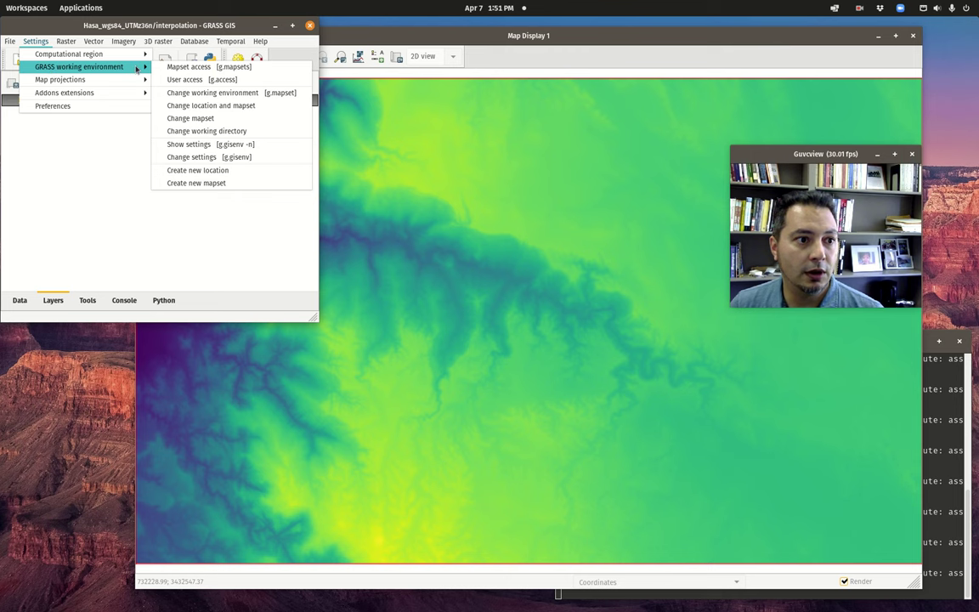
{"action": "left_click", "coordinate": [227, 67]}
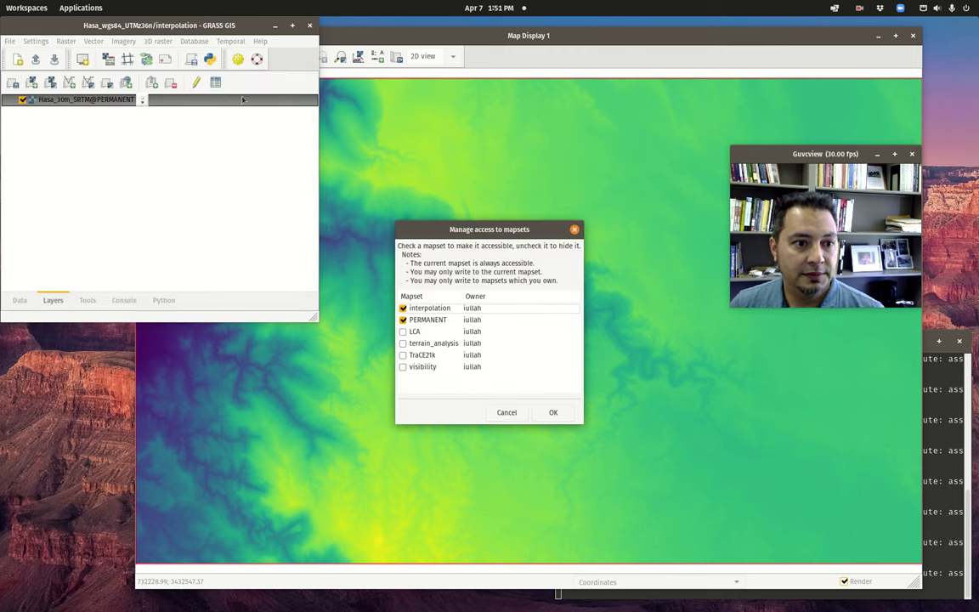
{"action": "left_click", "coordinate": [406, 356]}
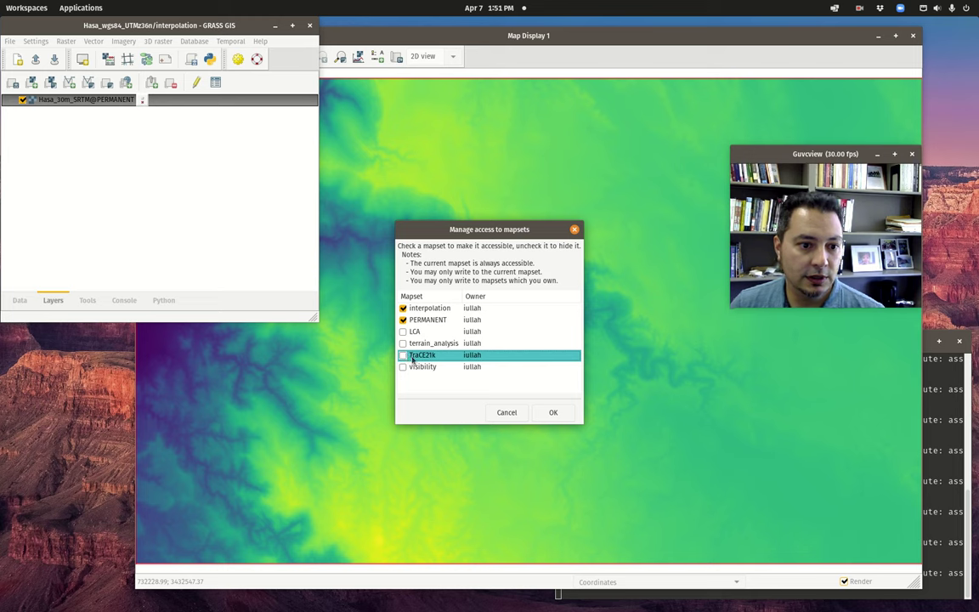
{"action": "left_click", "coordinate": [402, 355]}
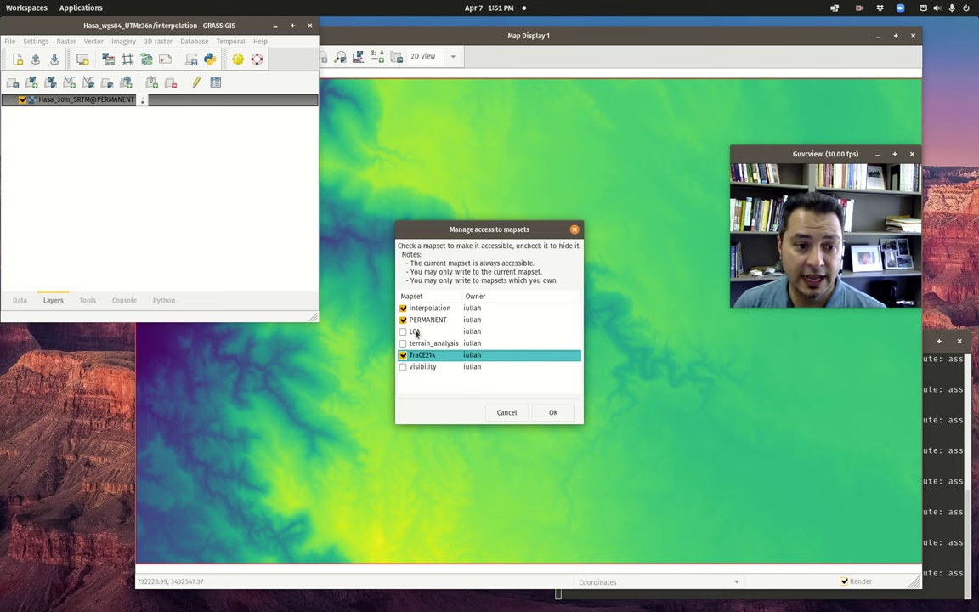
{"action": "left_click", "coordinate": [553, 412]}
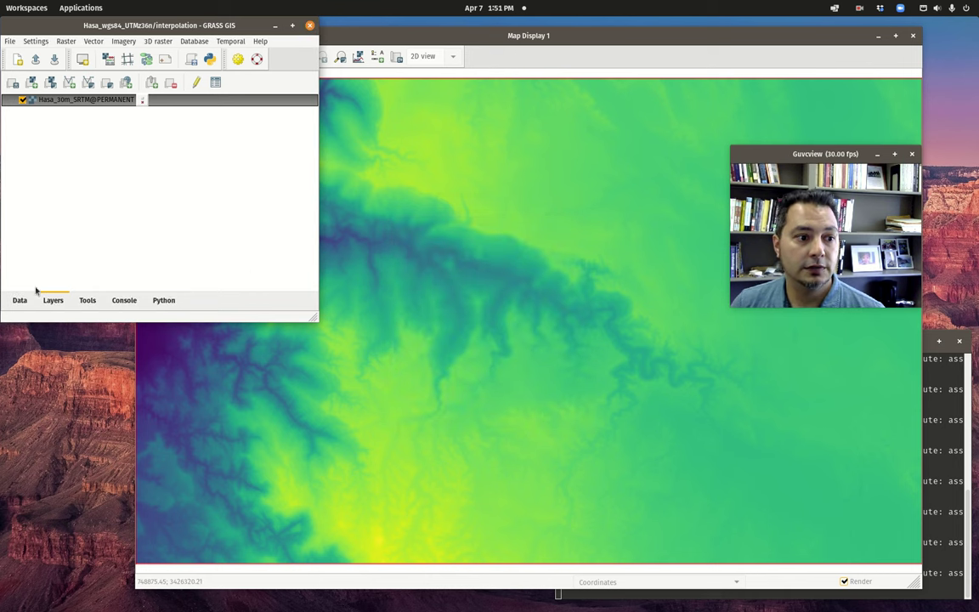
Start adding a raster layer and pick CHELSA_TraCE21k_AP_2kya@TraCE21k from the TraCE21k map list.
{"action": "left_click", "coordinate": [31, 82]}
{"action": "left_click", "coordinate": [212, 179]}
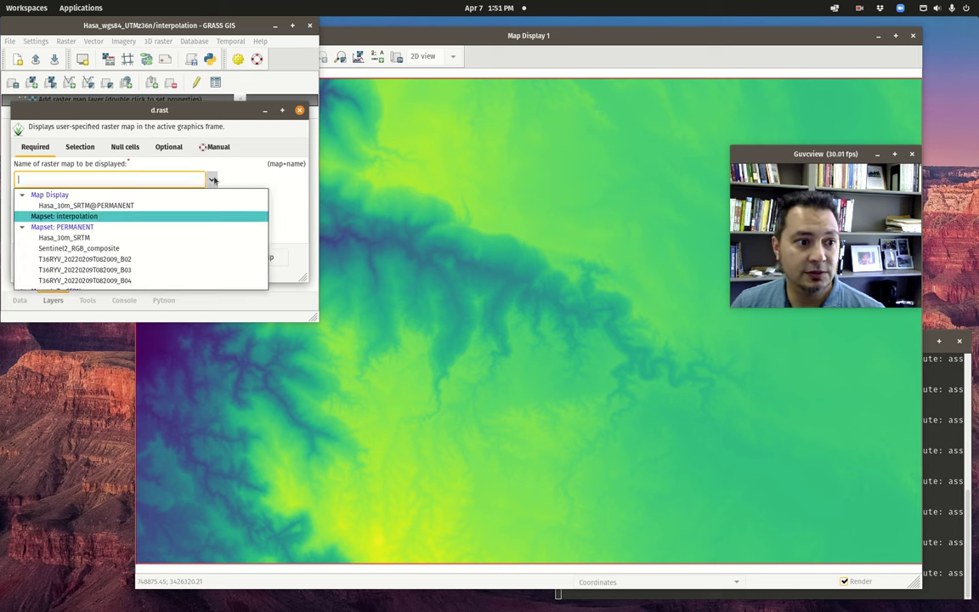
{"action": "left_click", "coordinate": [22, 227]}
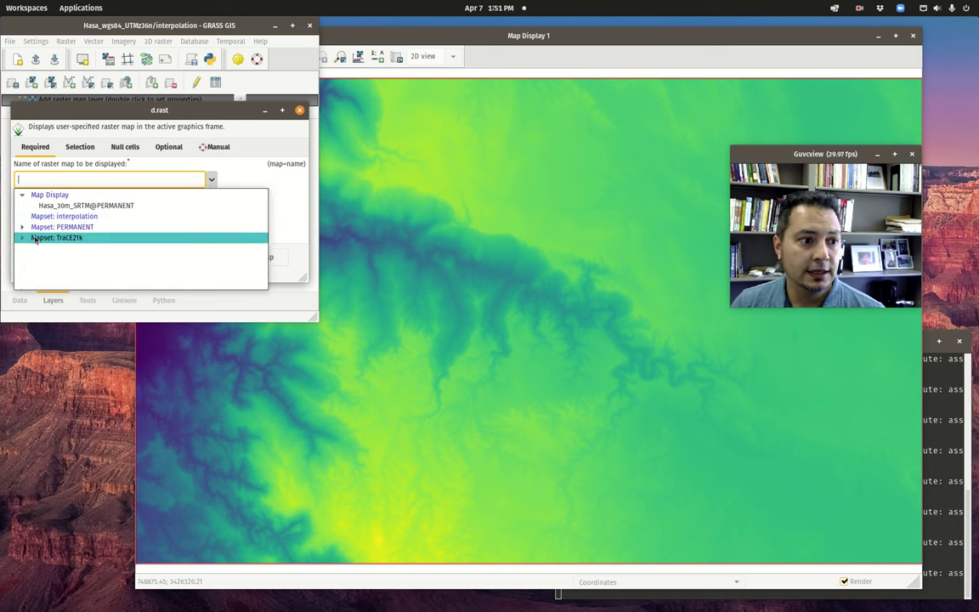
{"action": "left_click", "coordinate": [22, 237]}
{"action": "scroll", "coordinate": [136, 259], "scroll_direction": "down", "scroll_amount": 3}
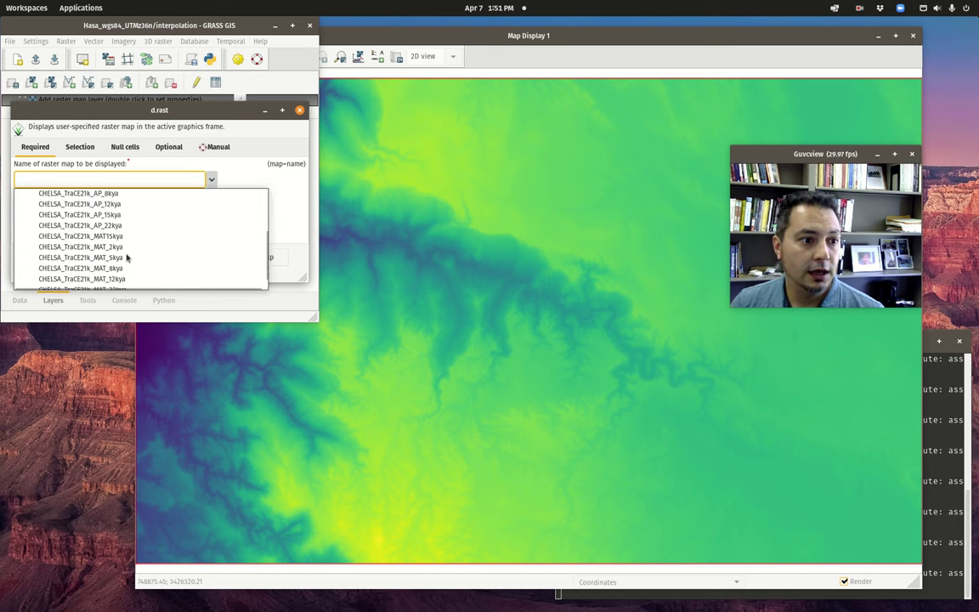
{"action": "scroll", "coordinate": [102, 229], "scroll_direction": "up", "scroll_amount": 3}
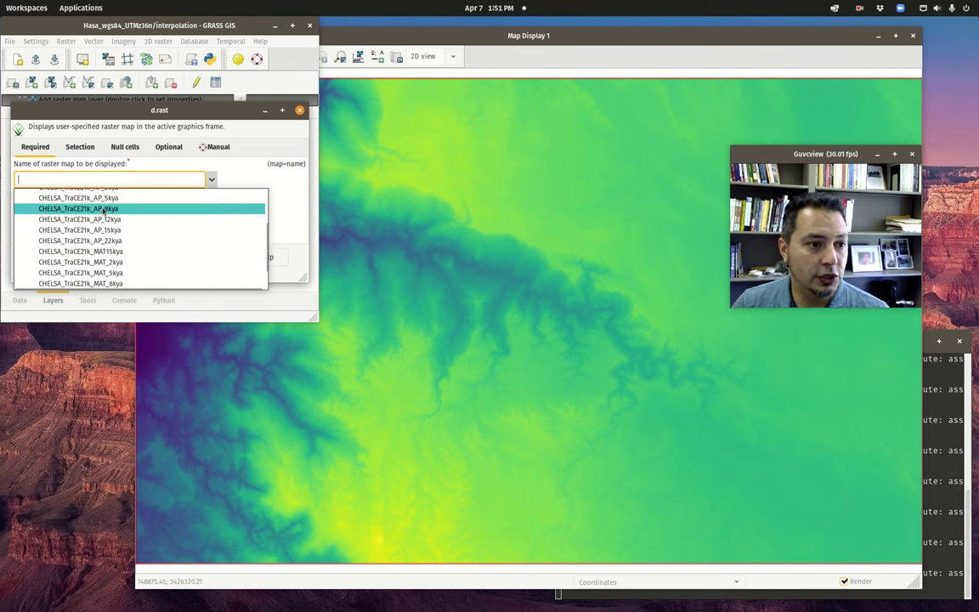
{"action": "scroll", "coordinate": [100, 242], "scroll_direction": "down", "scroll_amount": 1}
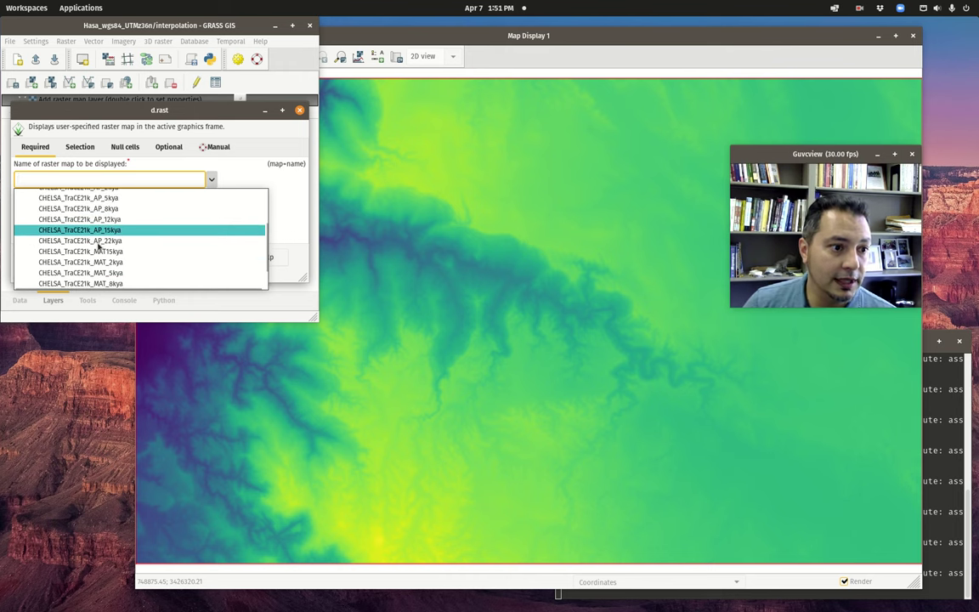
{"action": "scroll", "coordinate": [99, 245], "scroll_direction": "up", "scroll_amount": 2}
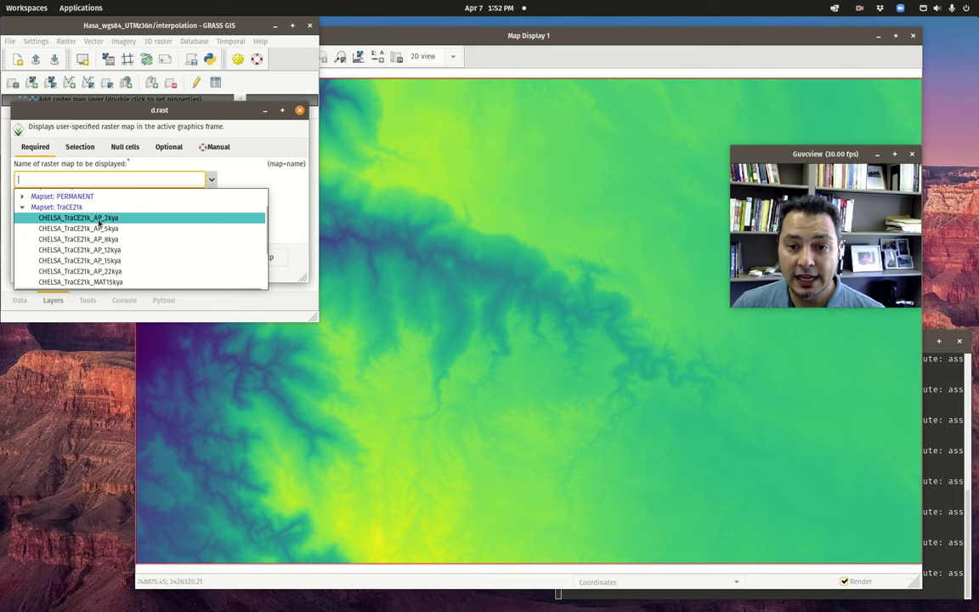
{"action": "scroll", "coordinate": [100, 221], "scroll_direction": "down", "scroll_amount": 3}
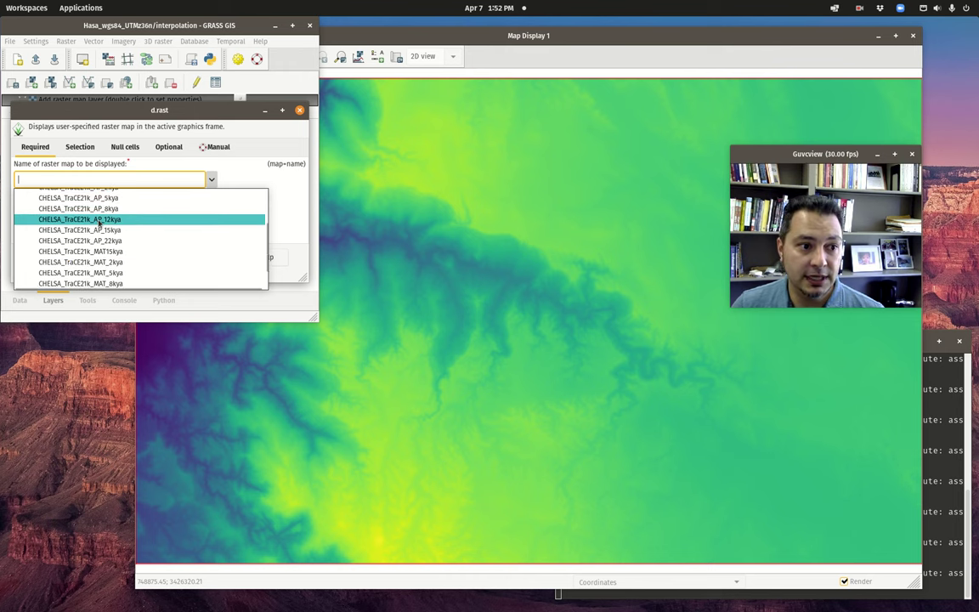
{"action": "scroll", "coordinate": [99, 242], "scroll_direction": "down", "scroll_amount": 2}
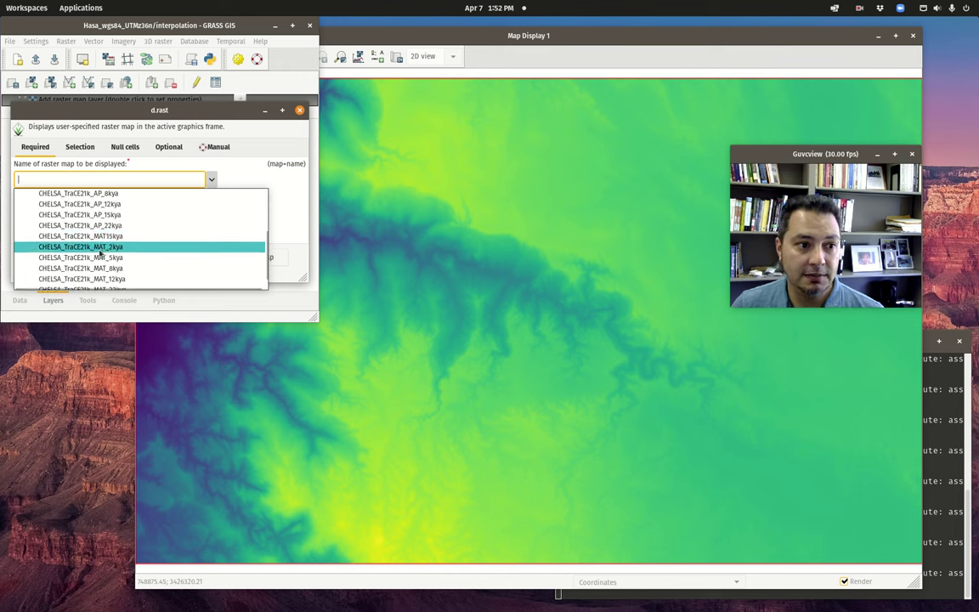
{"action": "scroll", "coordinate": [100, 246], "scroll_direction": "up", "scroll_amount": 3}
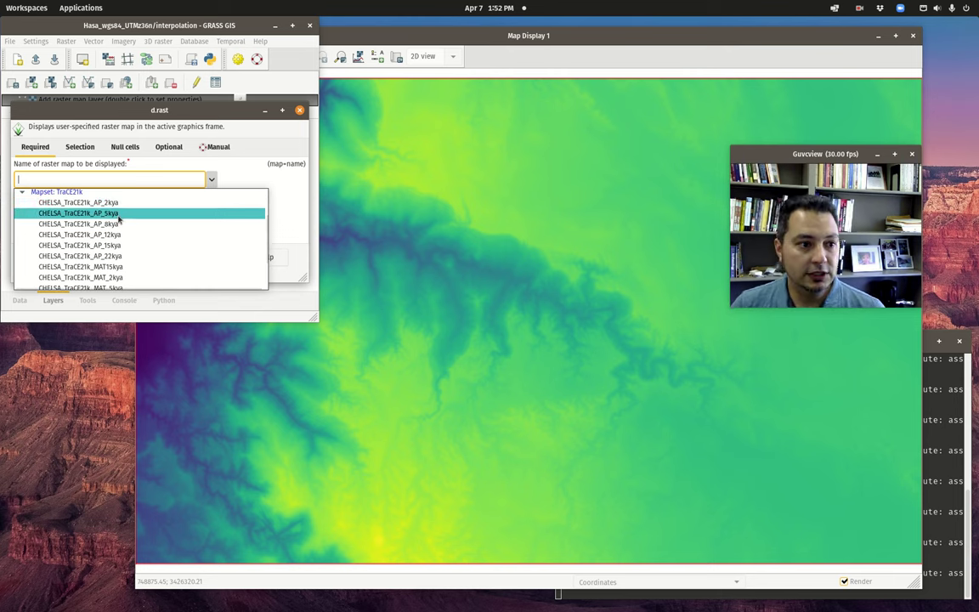
{"action": "scroll", "coordinate": [115, 234], "scroll_direction": "down", "scroll_amount": 1}
{"action": "scroll", "coordinate": [111, 247], "scroll_direction": "up", "scroll_amount": 3}
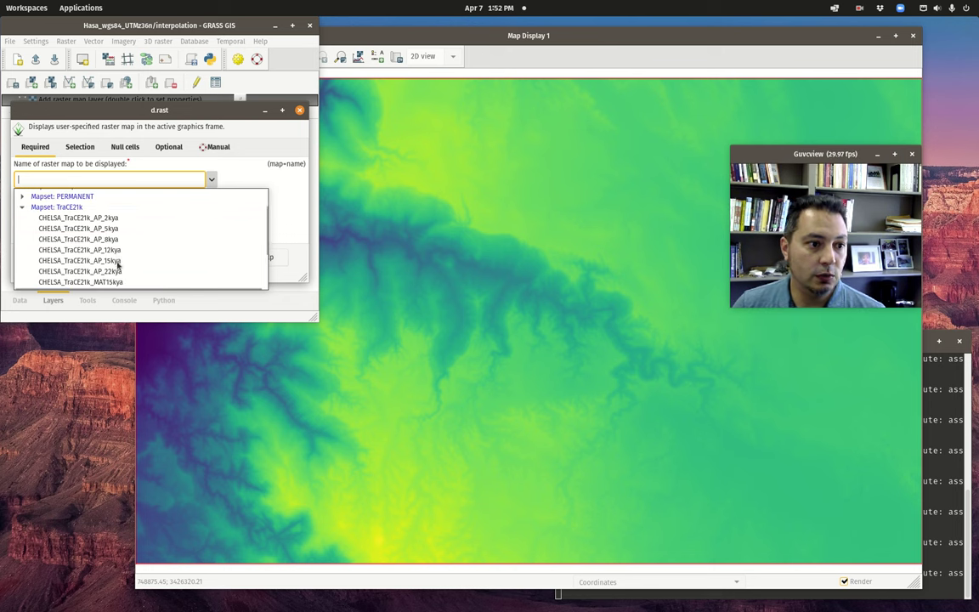
{"action": "left_click", "coordinate": [109, 218]}
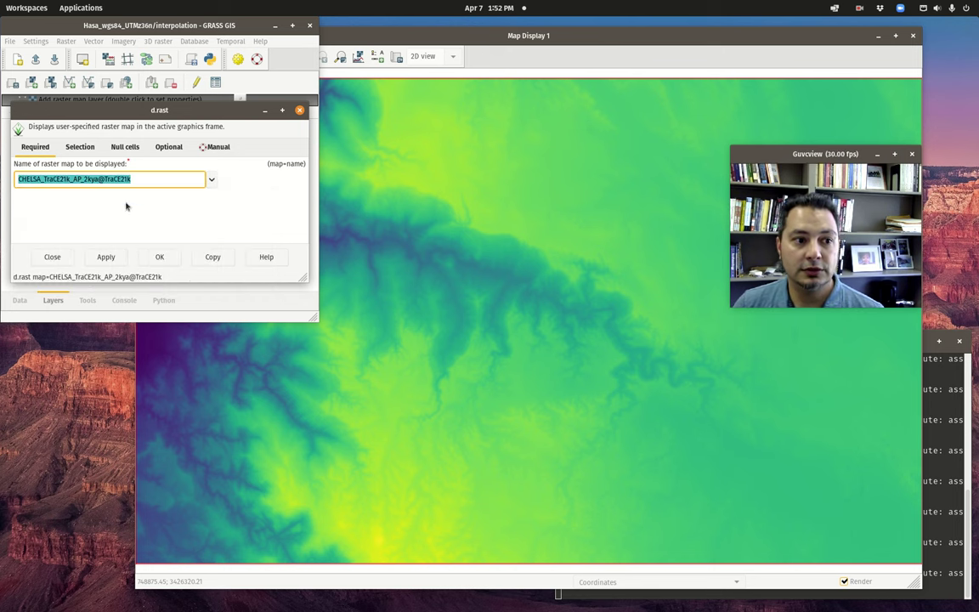
Add the CHELSA_TraCE21k_AP_2kya layer and zoom into a small area to reveal its blocky cells.
{"action": "left_click", "coordinate": [159, 257]}
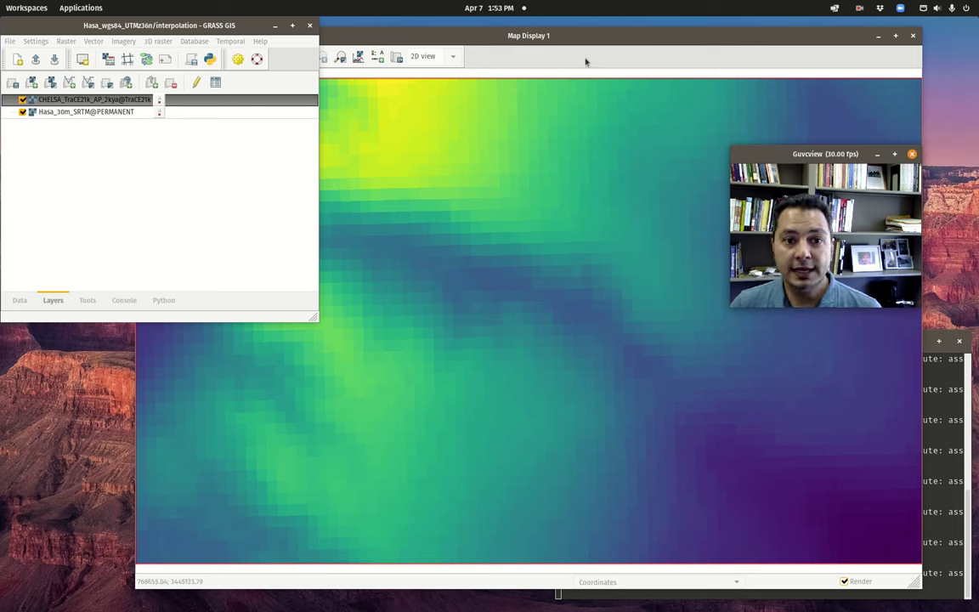
{"action": "left_click", "coordinate": [556, 109]}
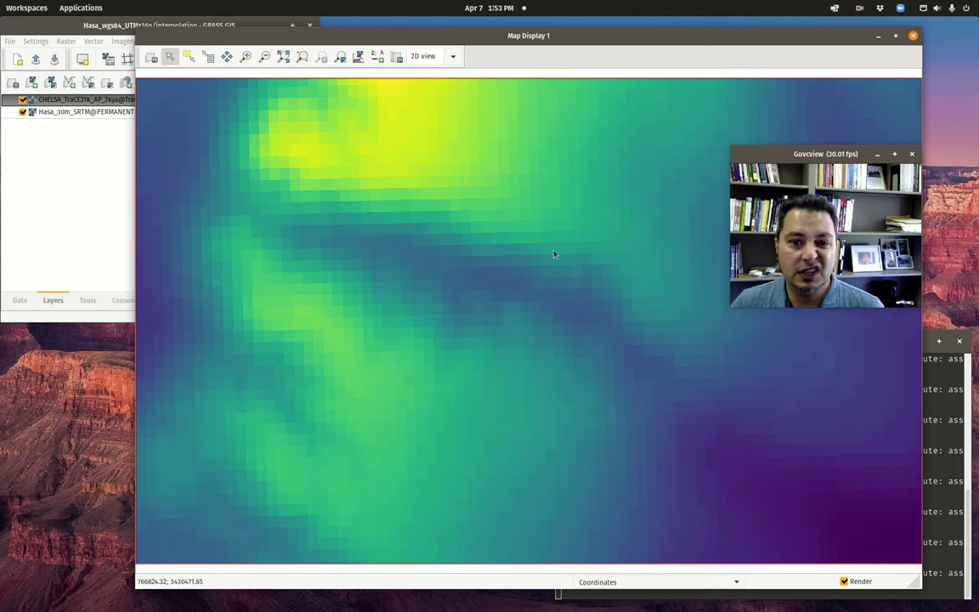
{"action": "left_click", "coordinate": [246, 56]}
{"action": "left_click_drag", "start_coordinate": [464, 128], "coordinate": [536, 196]}
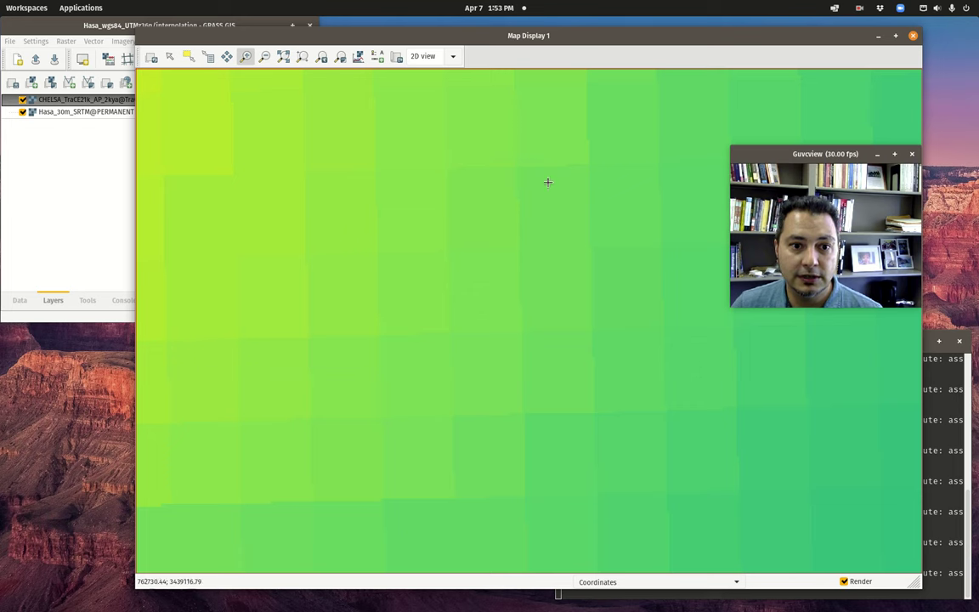
{"action": "left_click", "coordinate": [28, 164]}
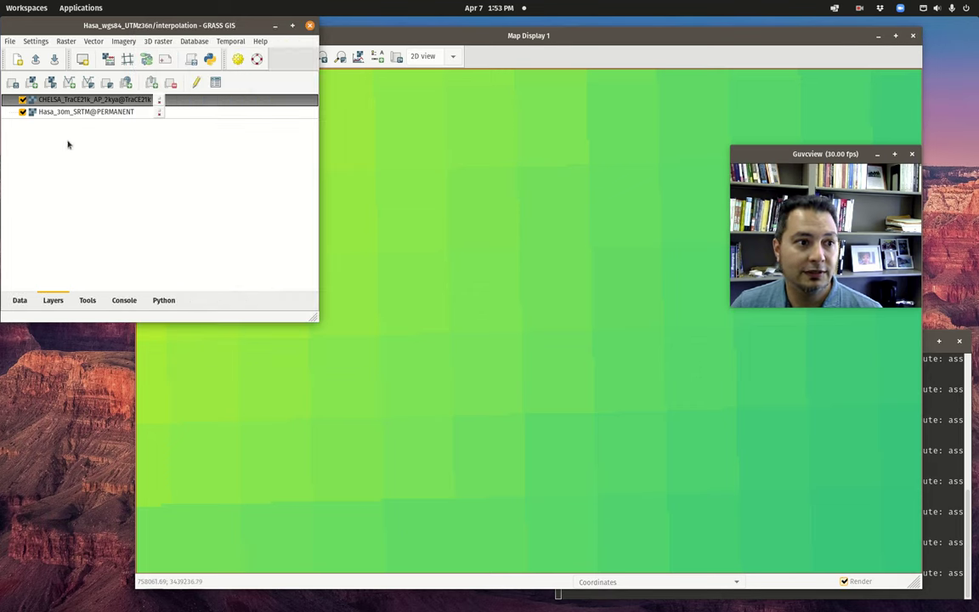
Show the CHELSA layer's metadata and highlight its resolution values.
{"action": "right_click", "coordinate": [64, 98]}
{"action": "left_click", "coordinate": [100, 325]}
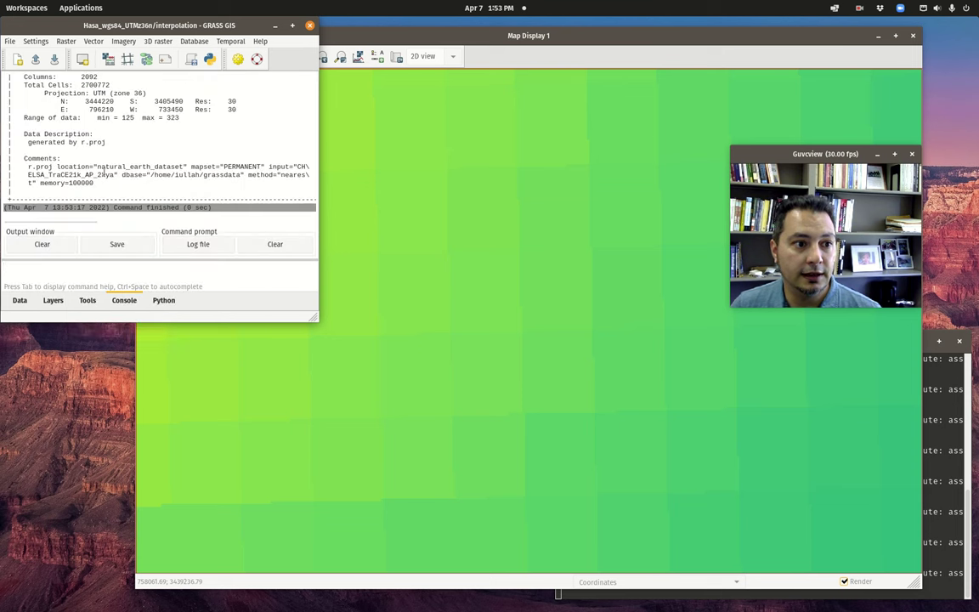
{"action": "left_click_drag", "start_coordinate": [253, 105], "coordinate": [195, 110]}
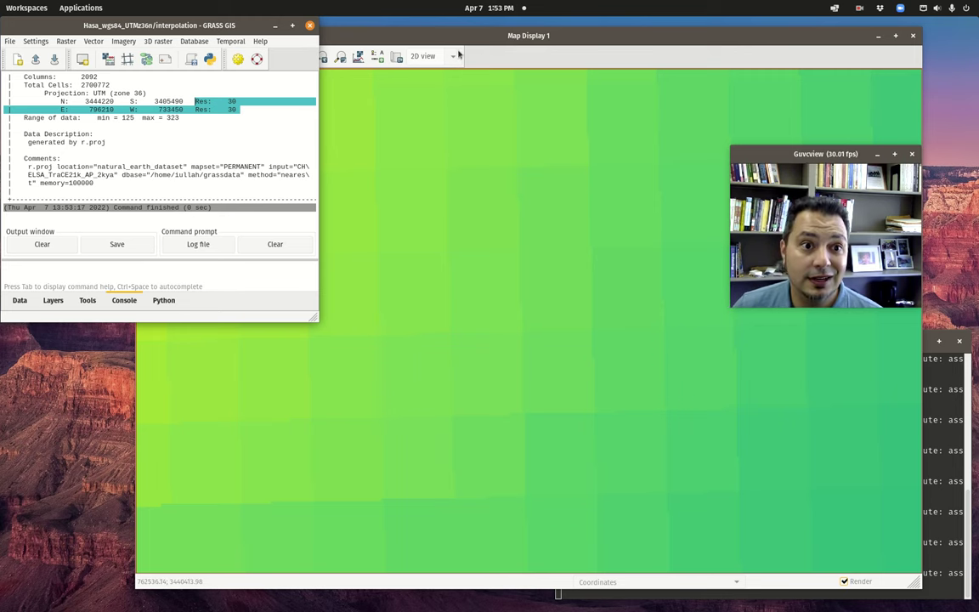
Measure across one coarse CHELSA cell near the top, reading 782.9 m.
{"action": "left_click", "coordinate": [414, 40]}
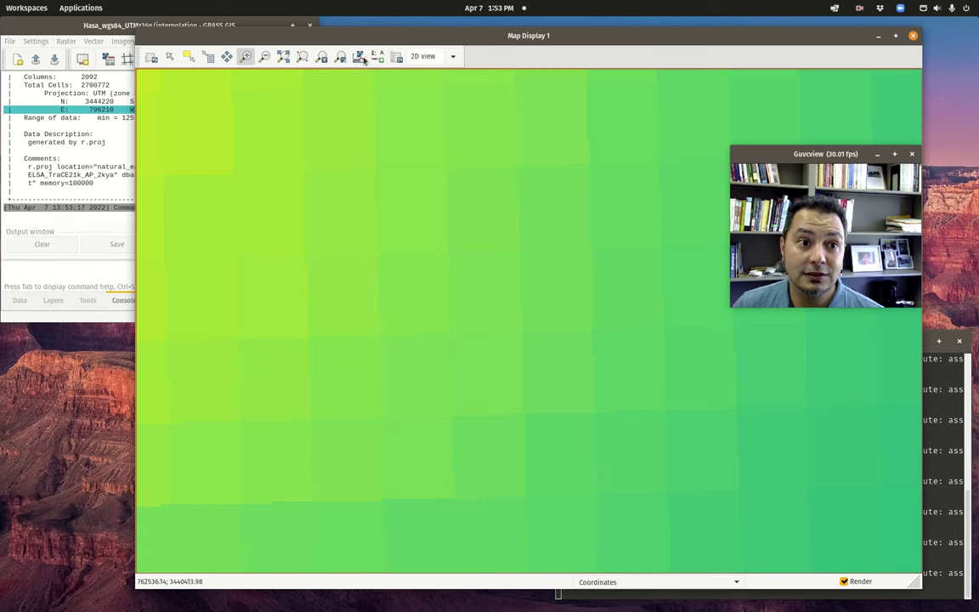
{"action": "left_click", "coordinate": [364, 58]}
{"action": "left_click", "coordinate": [406, 66]}
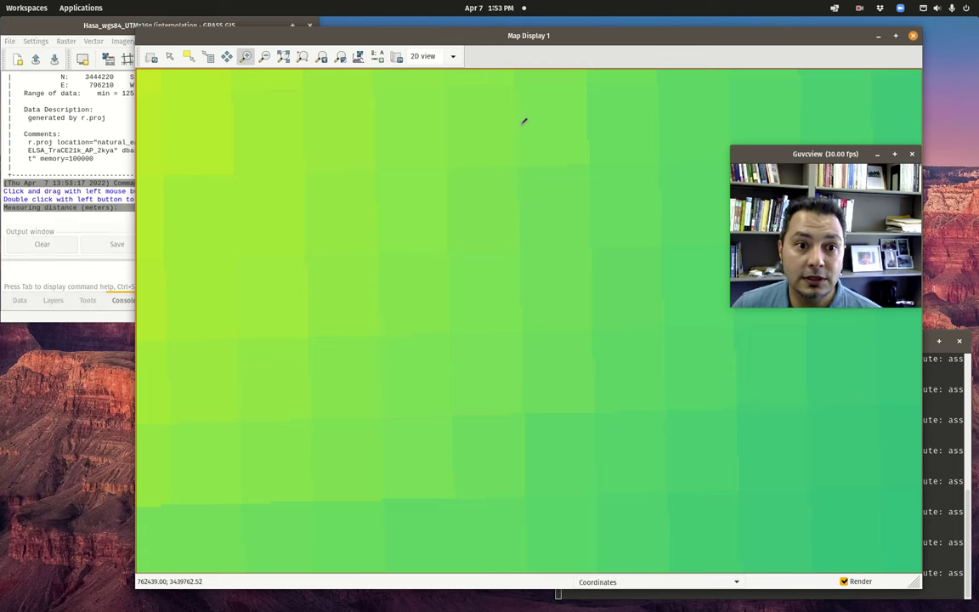
{"action": "left_click_drag", "start_coordinate": [519, 123], "coordinate": [587, 122]}
{"action": "left_click", "coordinate": [71, 191]}
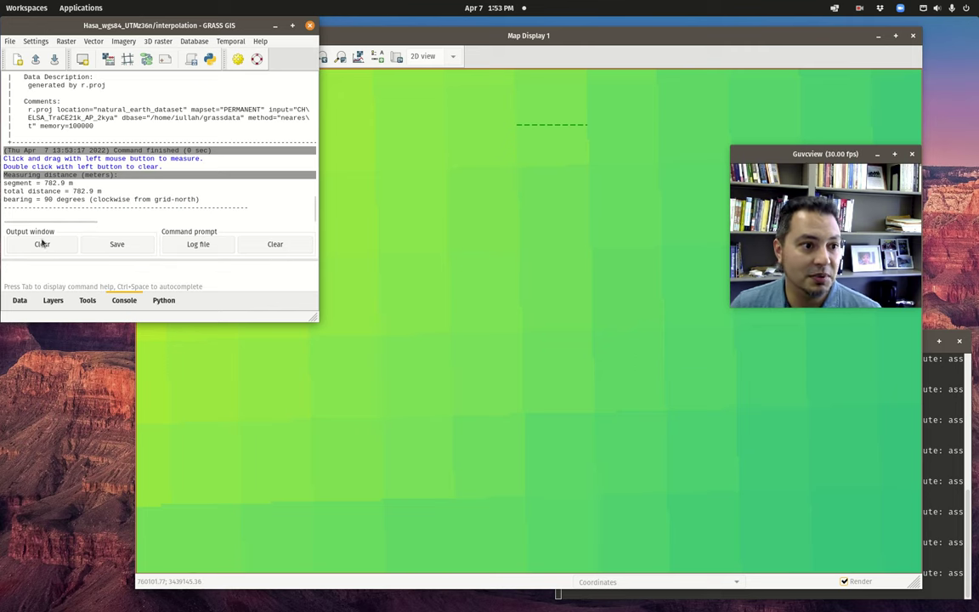
{"action": "double_click", "coordinate": [99, 192]}
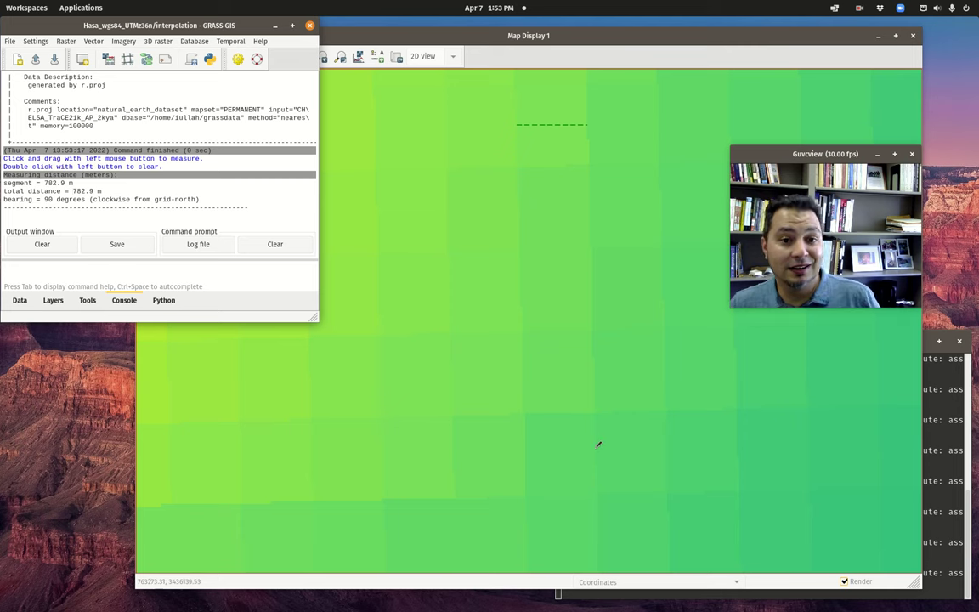
{"action": "left_click", "coordinate": [613, 49]}
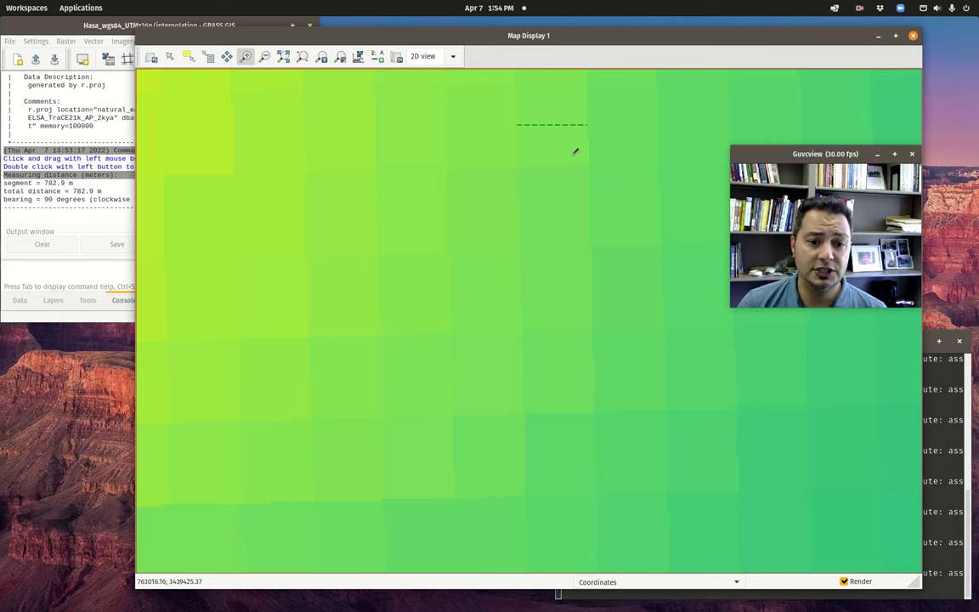
Stop measuring, zoom out, and toggle the CHELSA layer off and on to compare with SRTM.
{"action": "left_click", "coordinate": [52, 301]}
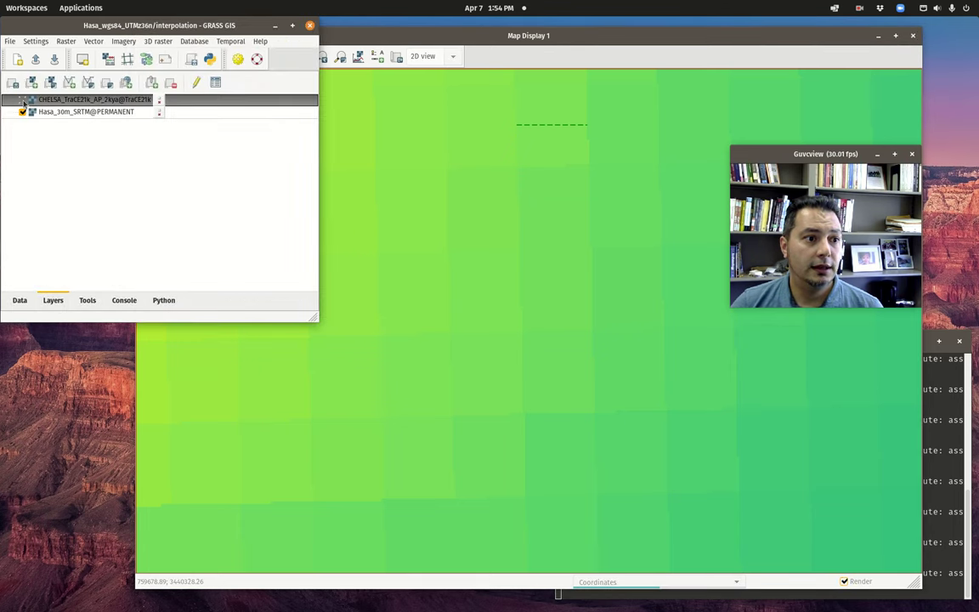
{"action": "left_click", "coordinate": [23, 99]}
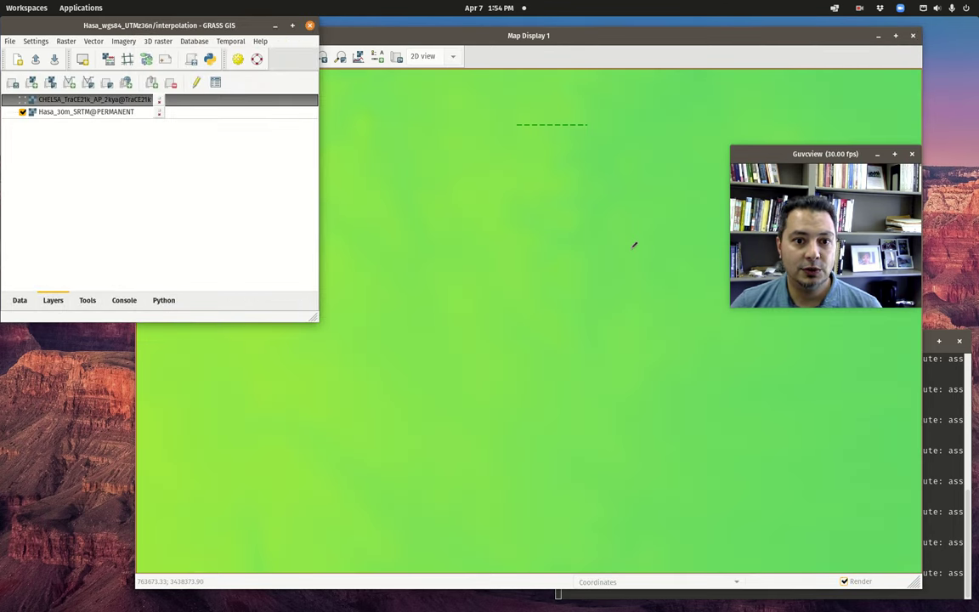
{"action": "left_click", "coordinate": [468, 59]}
{"action": "left_click", "coordinate": [169, 56]}
{"action": "scroll", "coordinate": [567, 272], "scroll_direction": "down", "scroll_amount": 3}
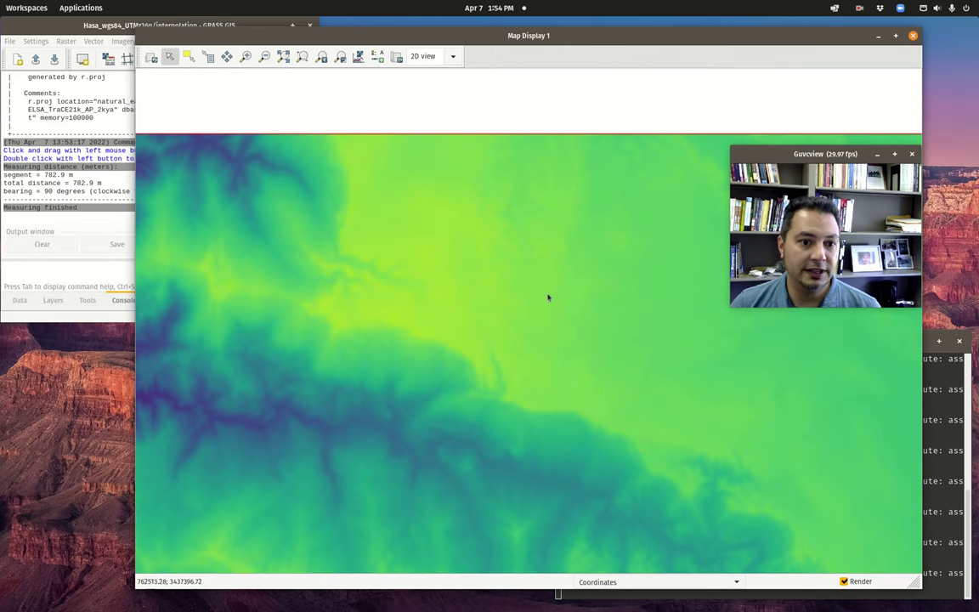
{"action": "left_click", "coordinate": [52, 300]}
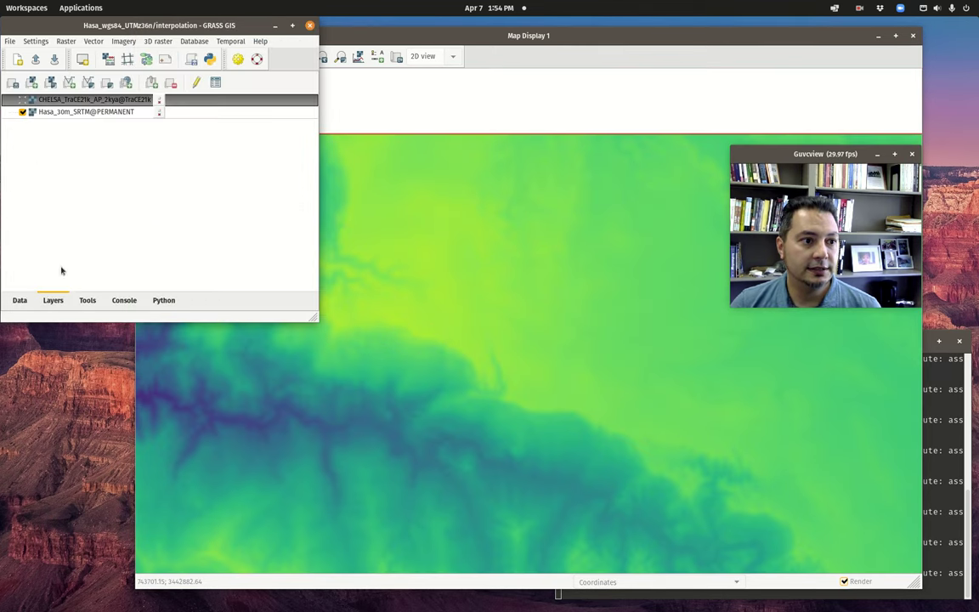
{"action": "left_click", "coordinate": [21, 99]}
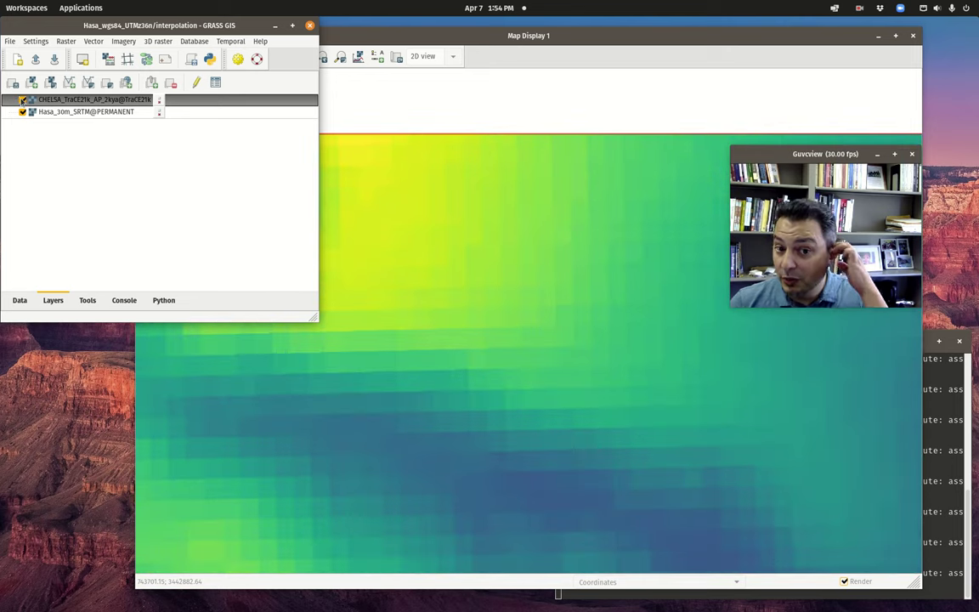
{"action": "left_click", "coordinate": [22, 99]}
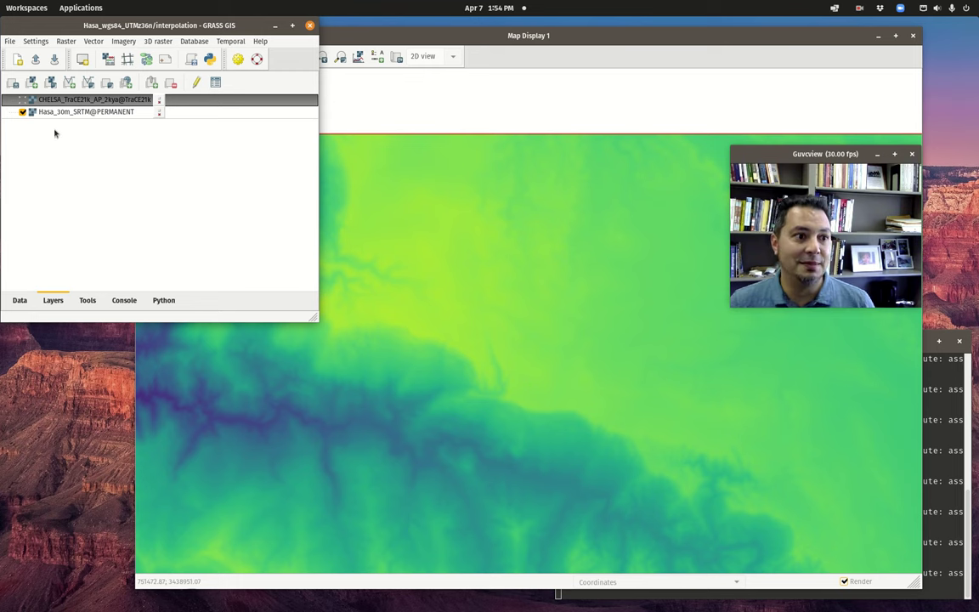
{"action": "left_click", "coordinate": [22, 99]}
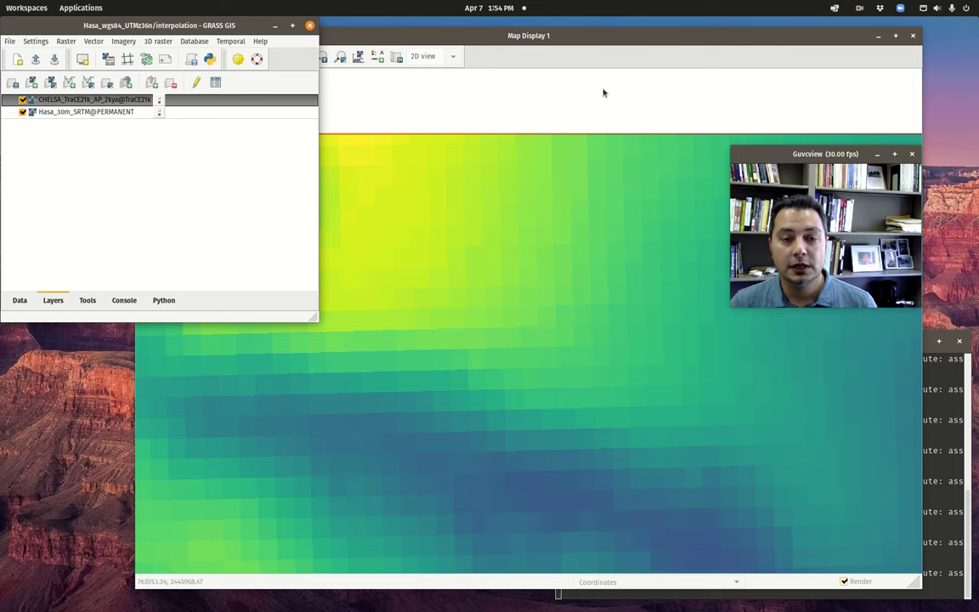
Show the Raster > Develop raster map resampling tools.
{"action": "left_click", "coordinate": [536, 38]}
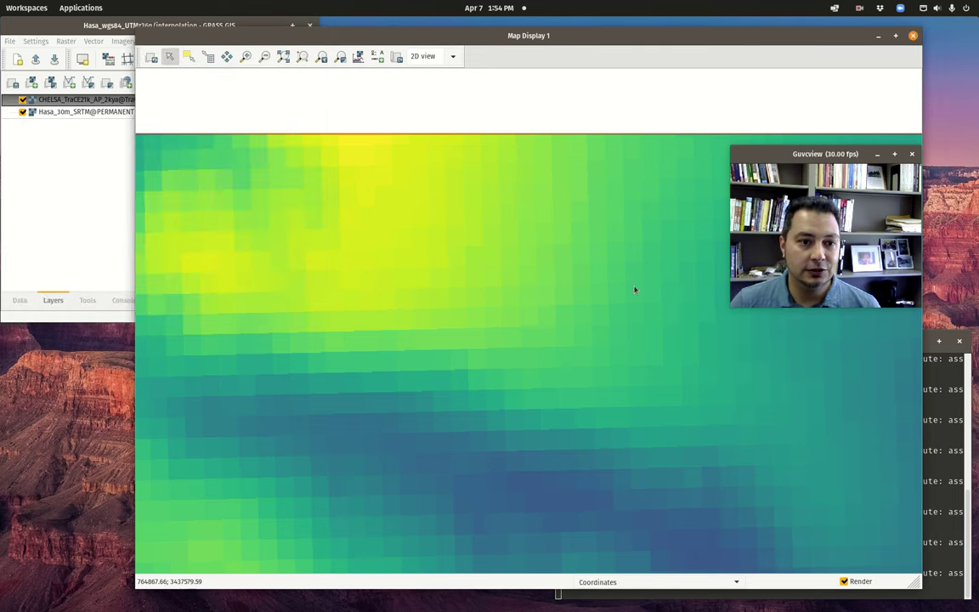
{"action": "left_click", "coordinate": [70, 191]}
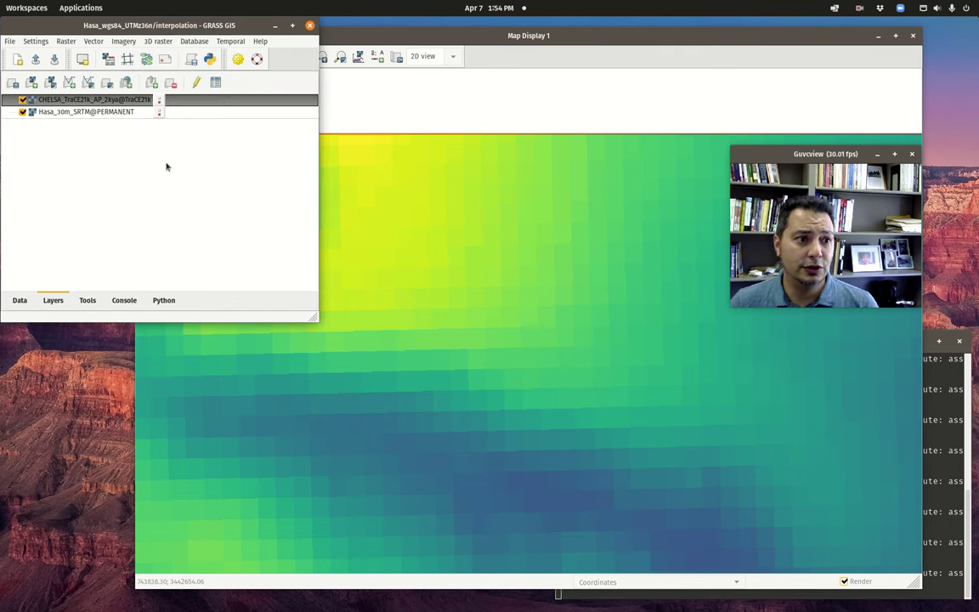
{"action": "left_click", "coordinate": [65, 41]}
{"action": "mouse_move", "coordinate": [118, 54]}
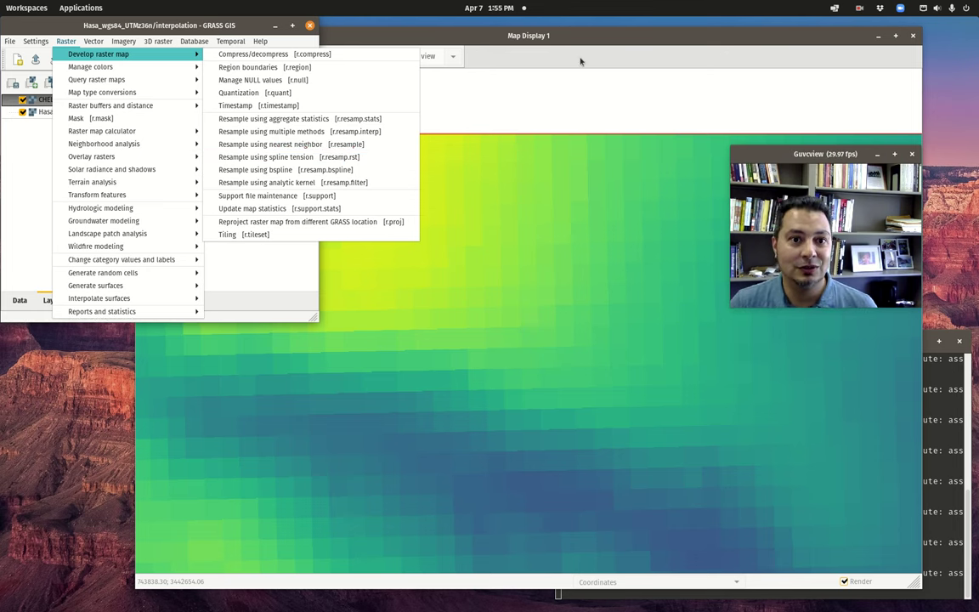
Zoom the map to the Hasa_30m_SRTM raster's extent.
{"action": "left_click", "coordinate": [430, 75]}
{"action": "right_click", "coordinate": [64, 112]}
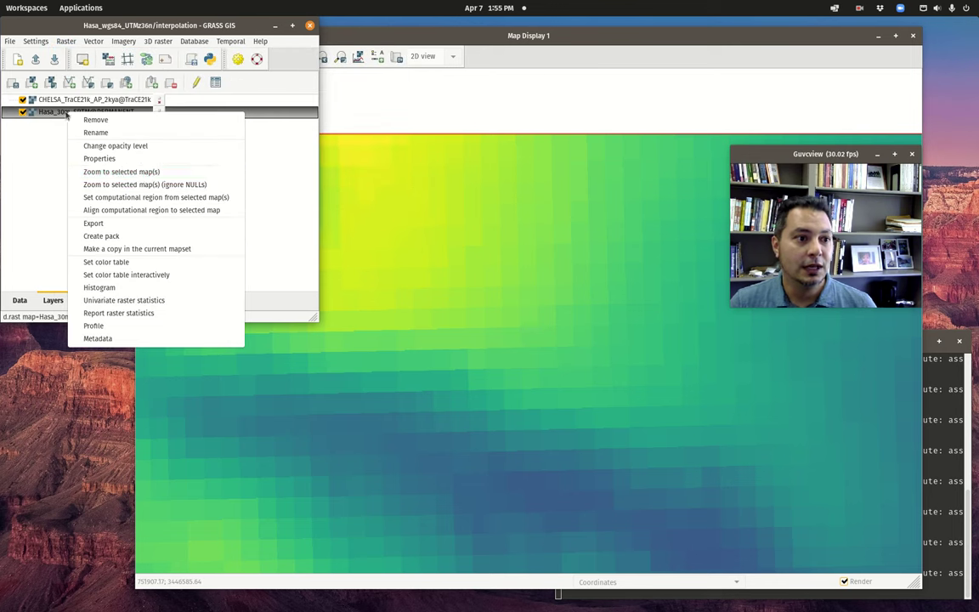
{"action": "left_click", "coordinate": [126, 173]}
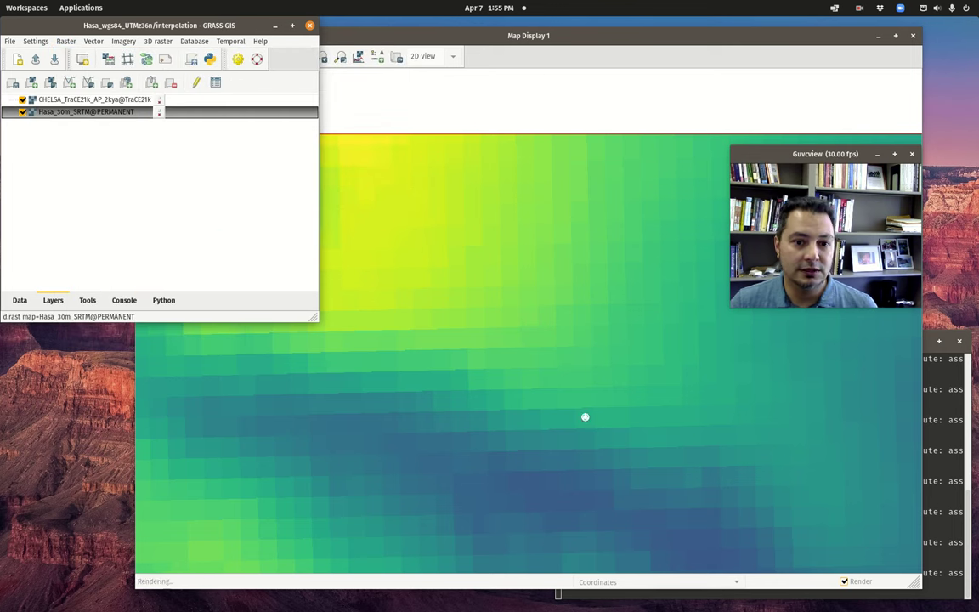
Run g.region with 2D grid resolution 877 and the -p print flag.
{"action": "left_click", "coordinate": [37, 42]}
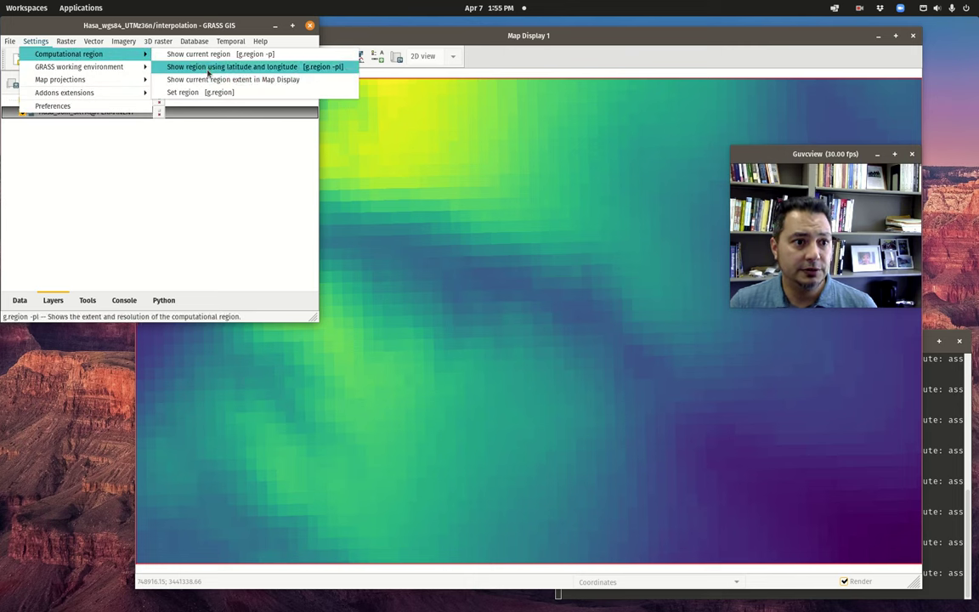
{"action": "left_click", "coordinate": [184, 93]}
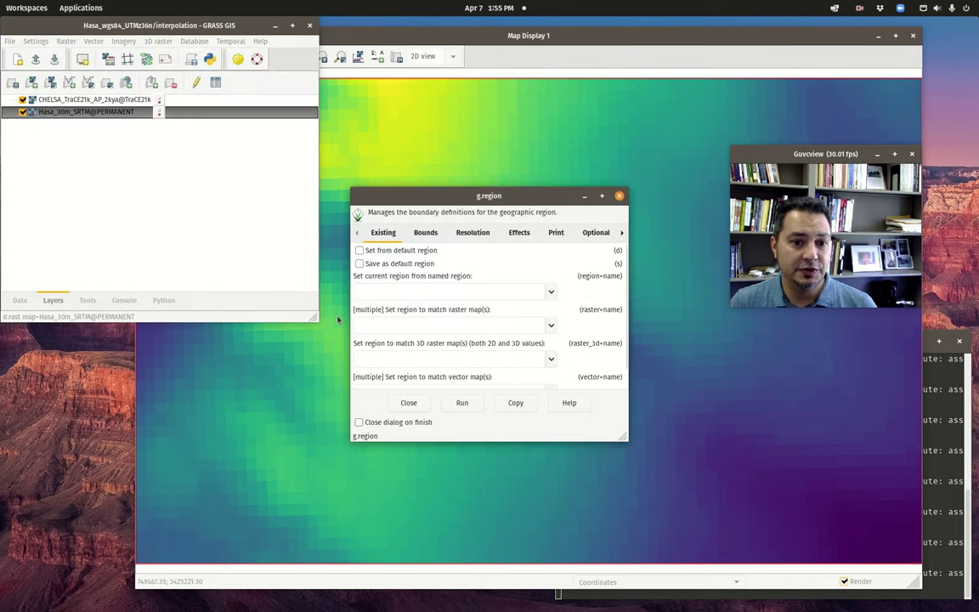
{"action": "left_click_drag", "start_coordinate": [453, 176], "coordinate": [206, 244]}
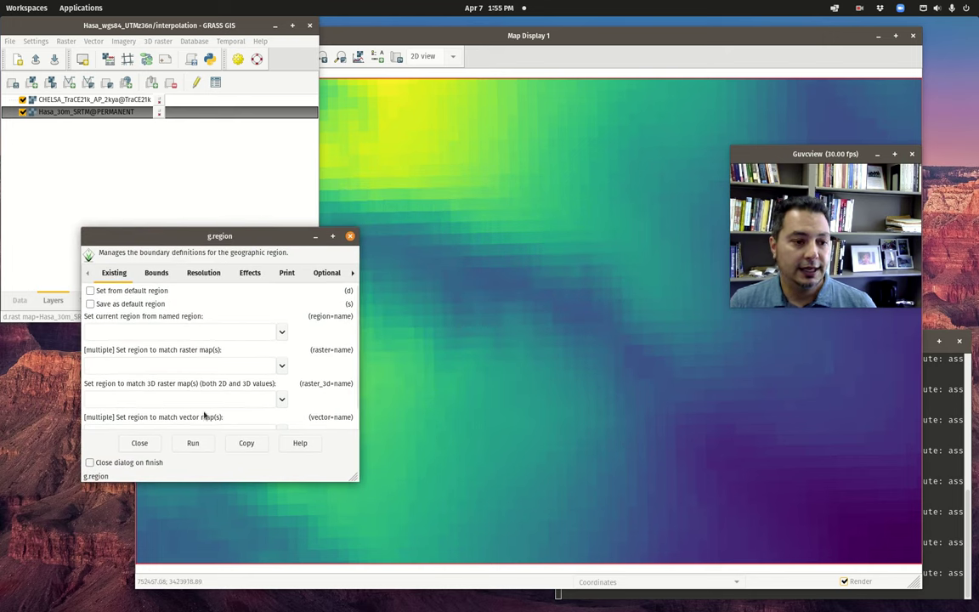
{"action": "left_click", "coordinate": [203, 272]}
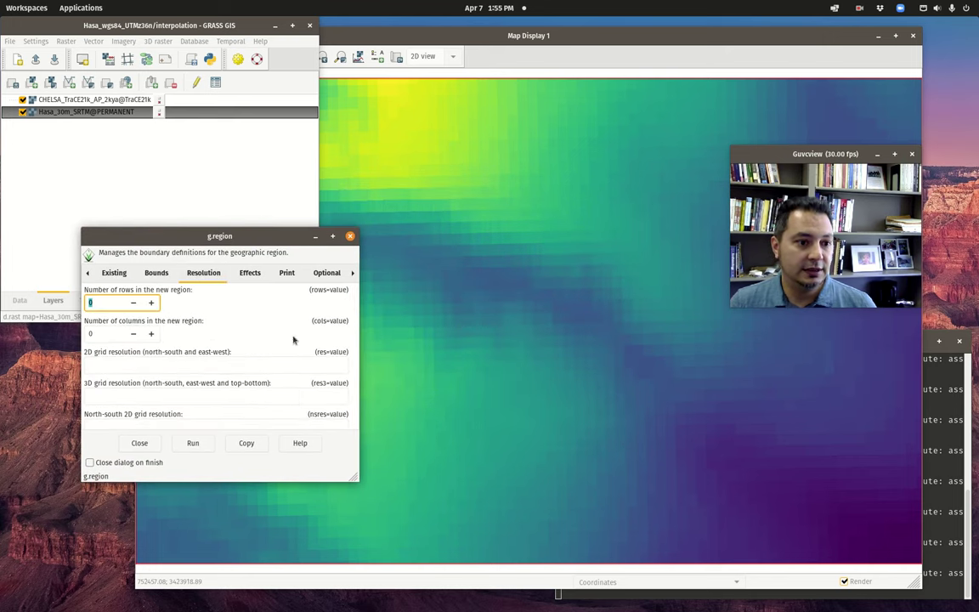
{"action": "left_click", "coordinate": [216, 365]}
{"action": "type", "text": "877"}
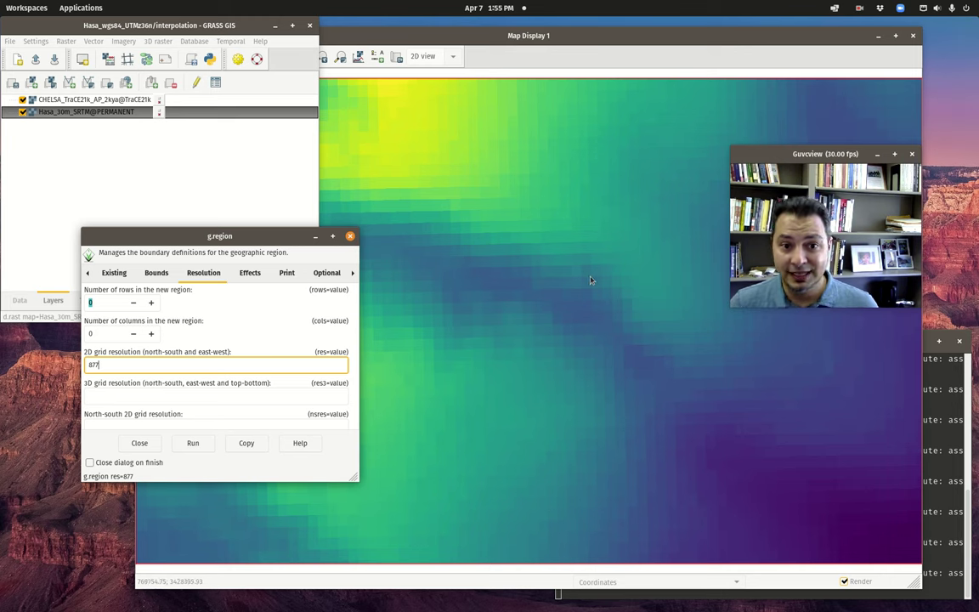
{"action": "left_click", "coordinate": [193, 442]}
{"action": "left_click", "coordinate": [209, 272]}
{"action": "left_click", "coordinate": [118, 291]}
{"action": "left_click", "coordinate": [192, 442]}
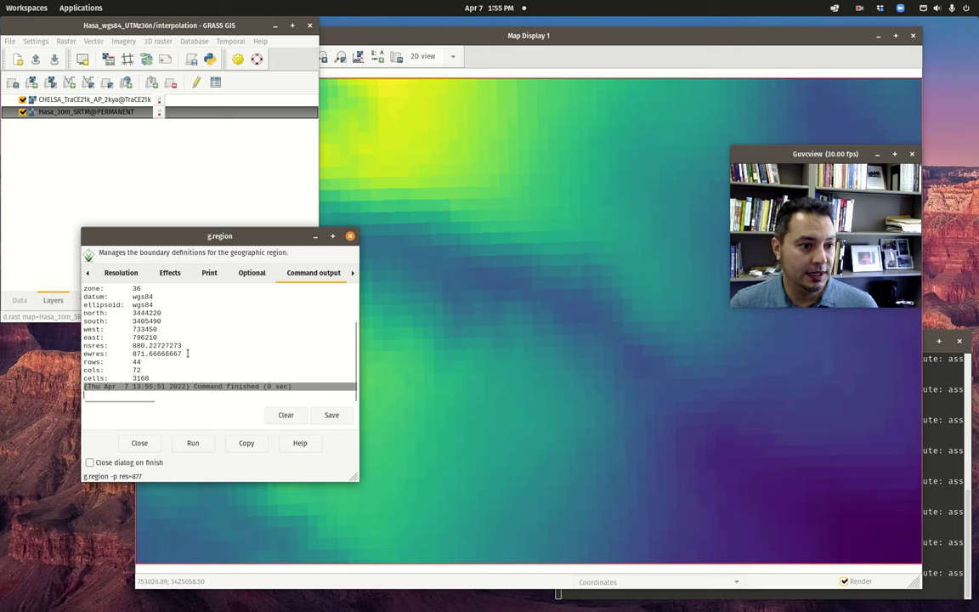
Highlight the reported nsres 880.23 and ewres 871.67 values and return to the map display.
{"action": "left_click_drag", "start_coordinate": [187, 352], "coordinate": [120, 346]}
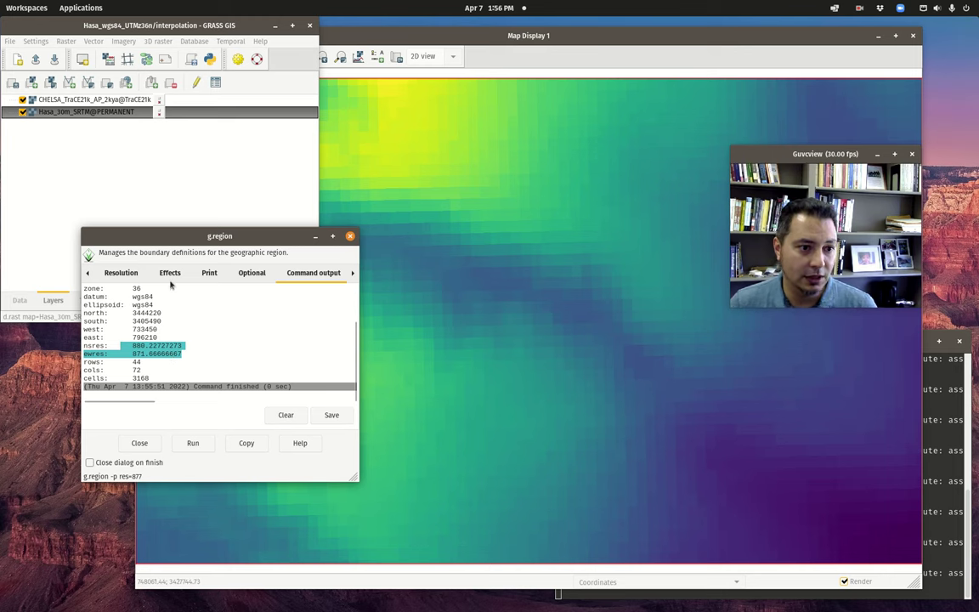
{"action": "left_click_drag", "start_coordinate": [186, 242], "coordinate": [136, 305]}
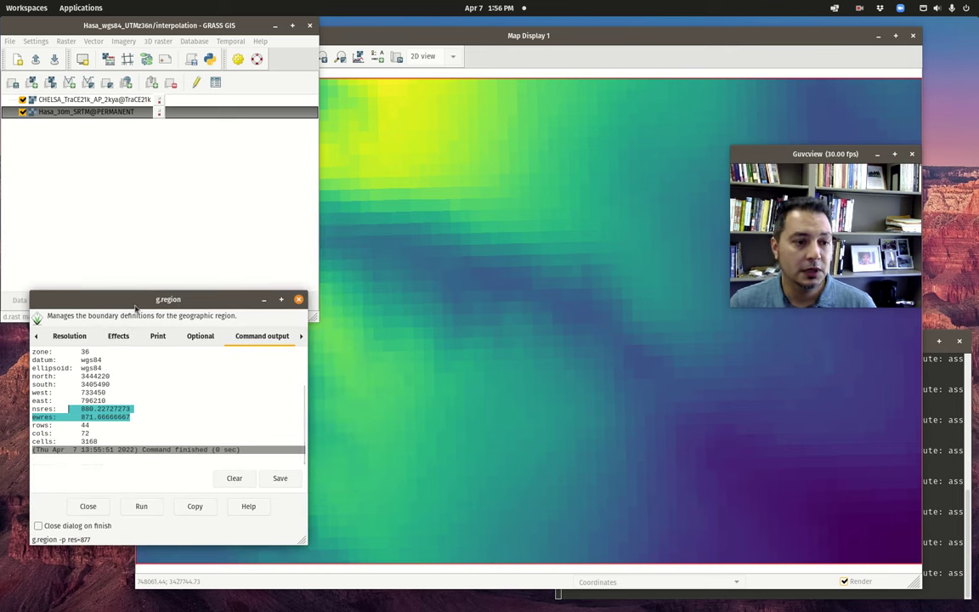
{"action": "left_click", "coordinate": [34, 11]}
{"action": "left_click", "coordinate": [499, 217]}
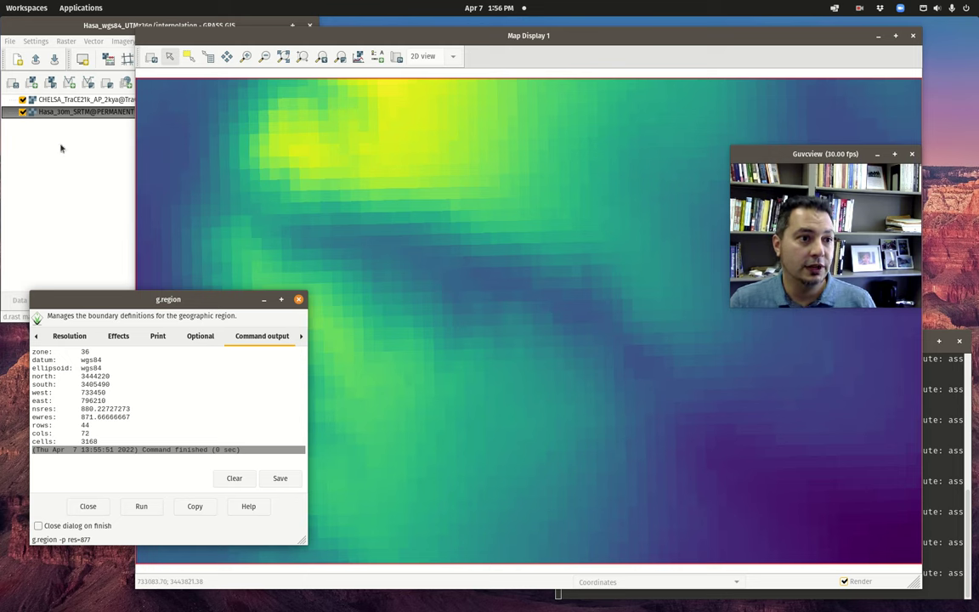
Open r.random with CHELSA_TraCE21k_AP_2kya@TraCE21k as input and a random seed (-s).
{"action": "left_click", "coordinate": [59, 37]}
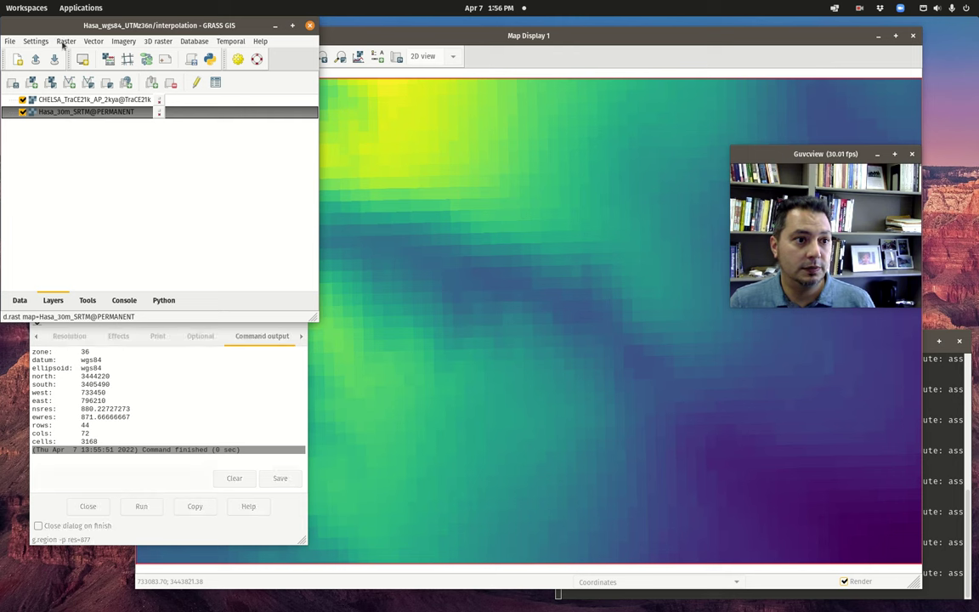
{"action": "left_click", "coordinate": [65, 42]}
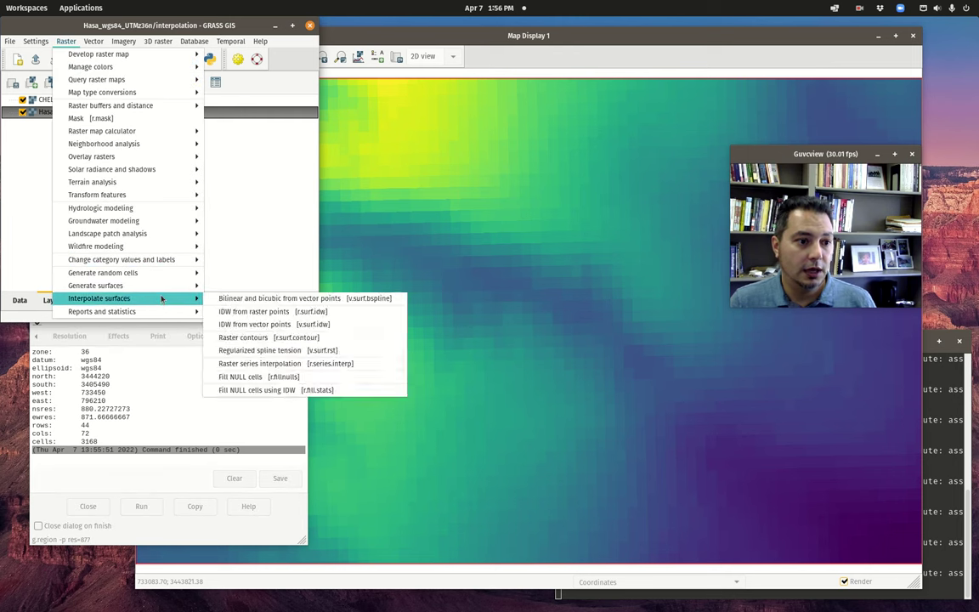
{"action": "mouse_move", "coordinate": [162, 285]}
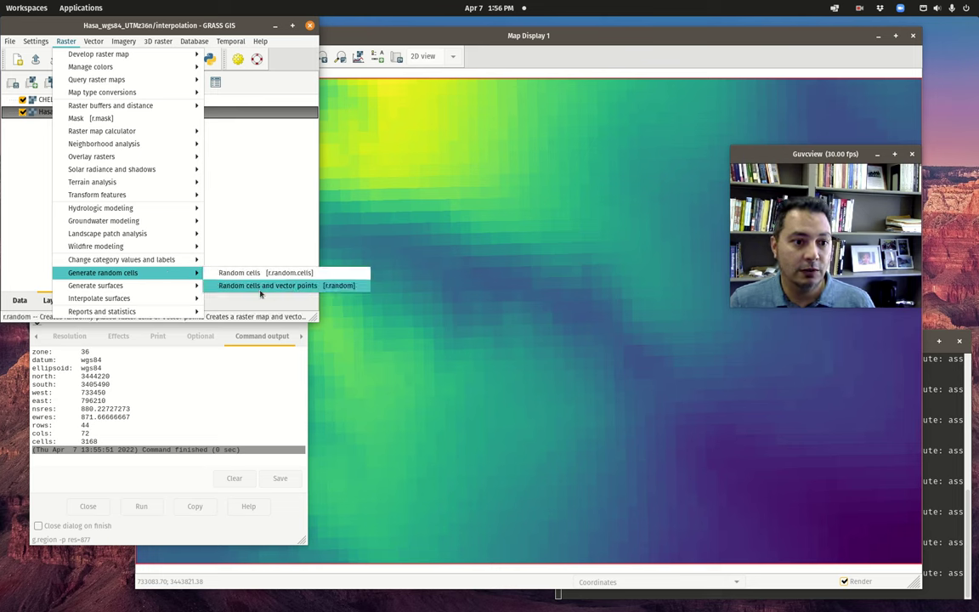
{"action": "left_click", "coordinate": [261, 290]}
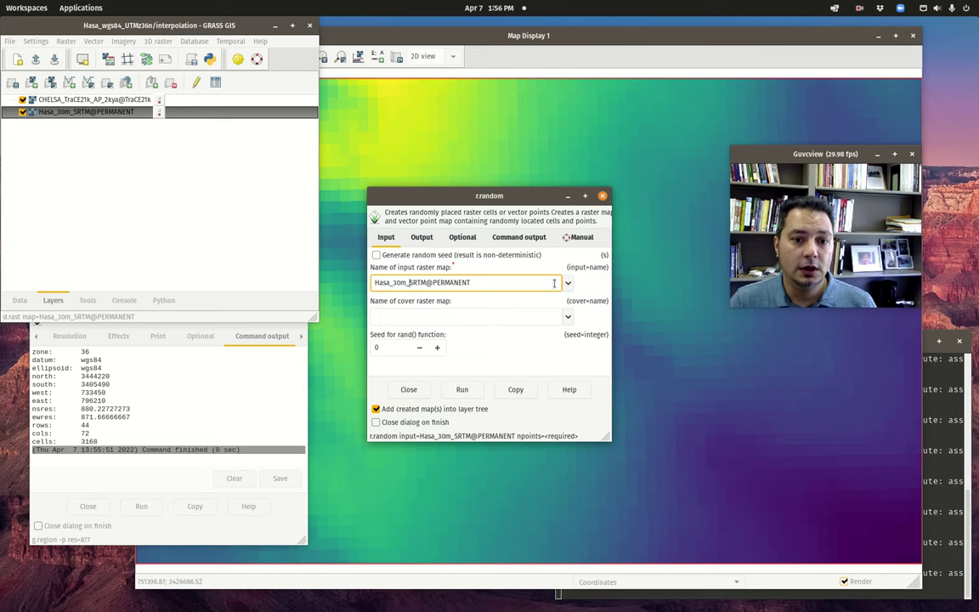
{"action": "left_click", "coordinate": [568, 282]}
{"action": "left_click", "coordinate": [459, 308]}
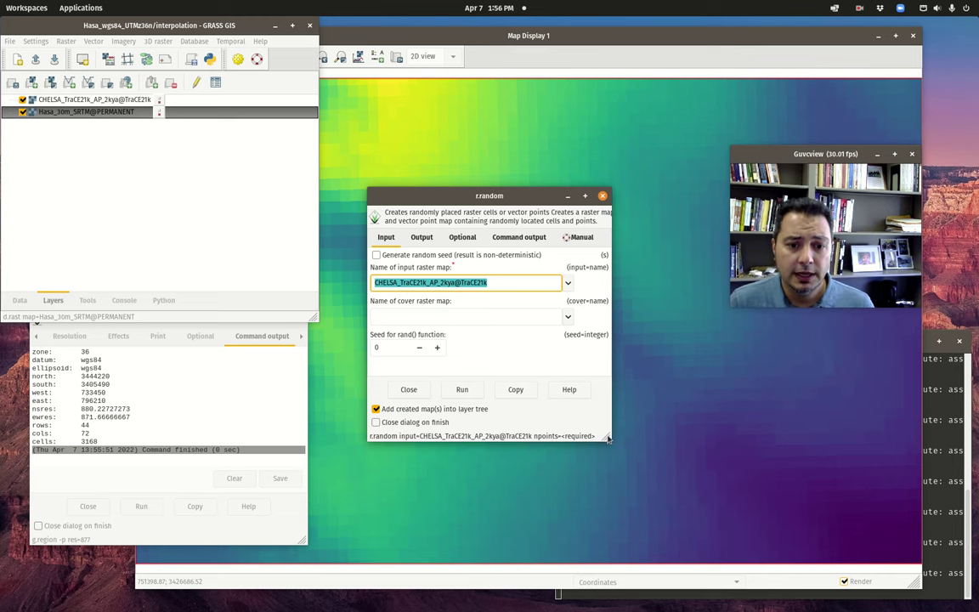
{"action": "left_click_drag", "start_coordinate": [606, 438], "coordinate": [695, 495]}
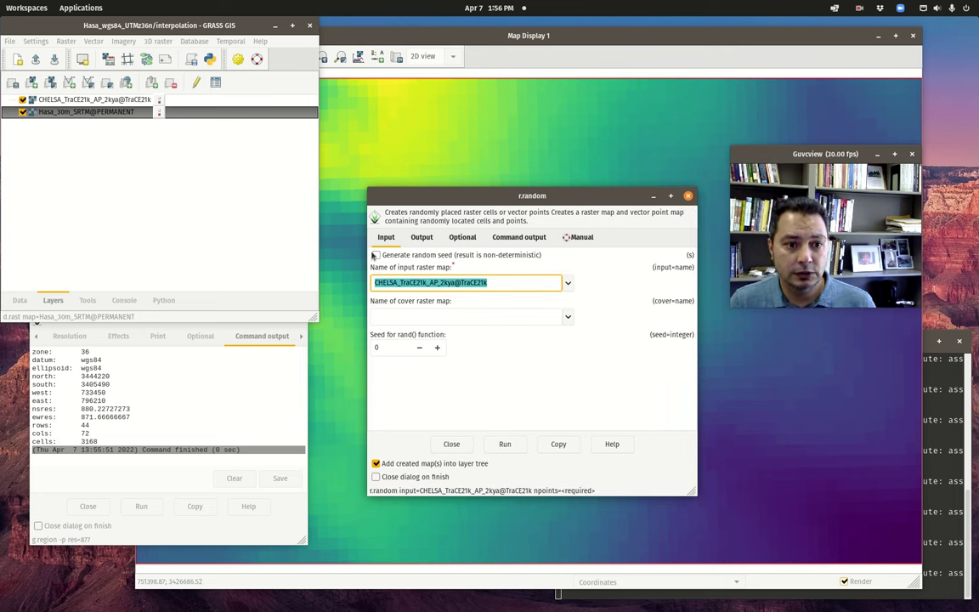
{"action": "left_click", "coordinate": [390, 256]}
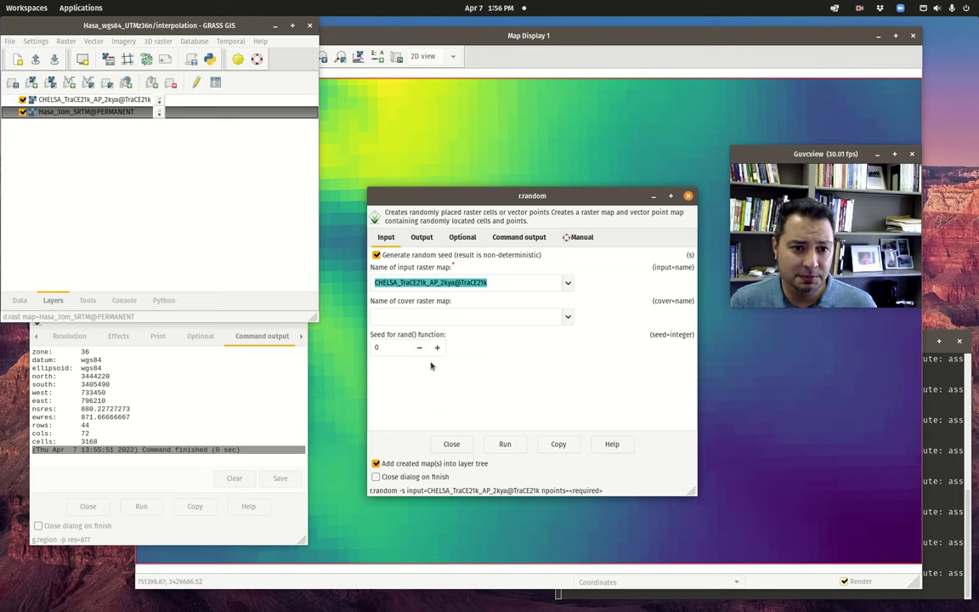
Set the number of points to sample to 100%.
{"action": "left_click", "coordinate": [425, 238]}
{"action": "left_click", "coordinate": [484, 304]}
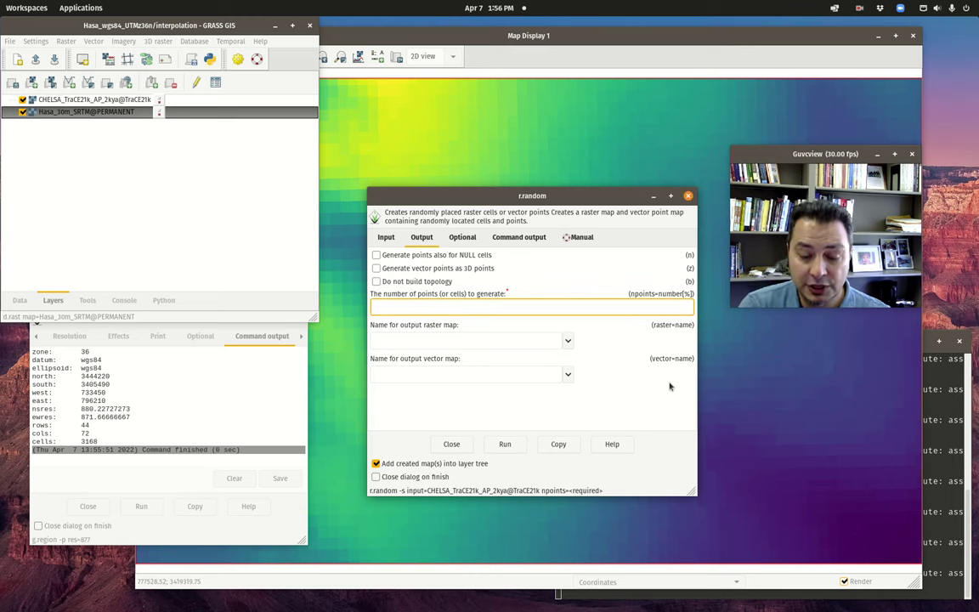
{"action": "type", "text": "1000000"}
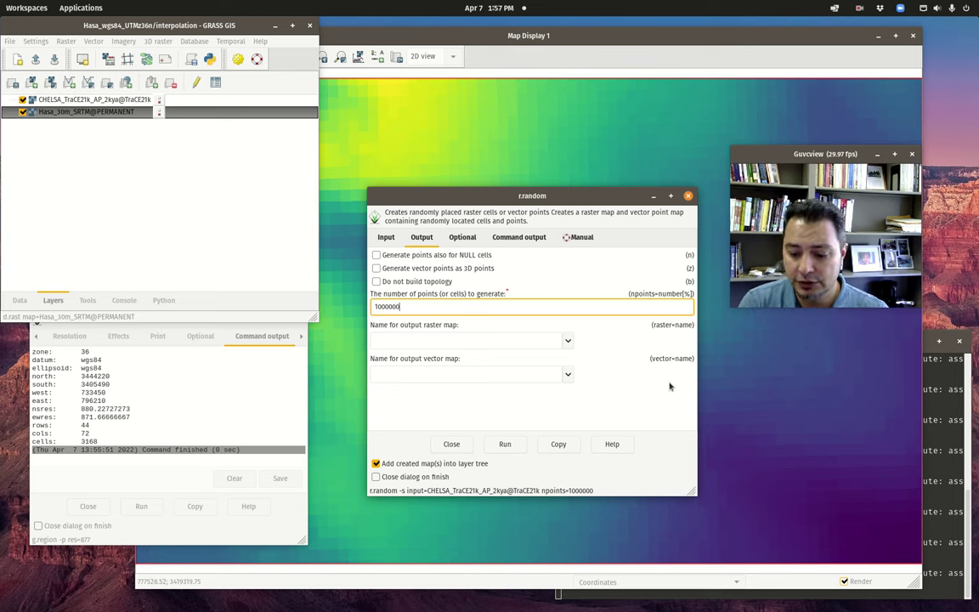
{"action": "key", "text": "BackSpace"}
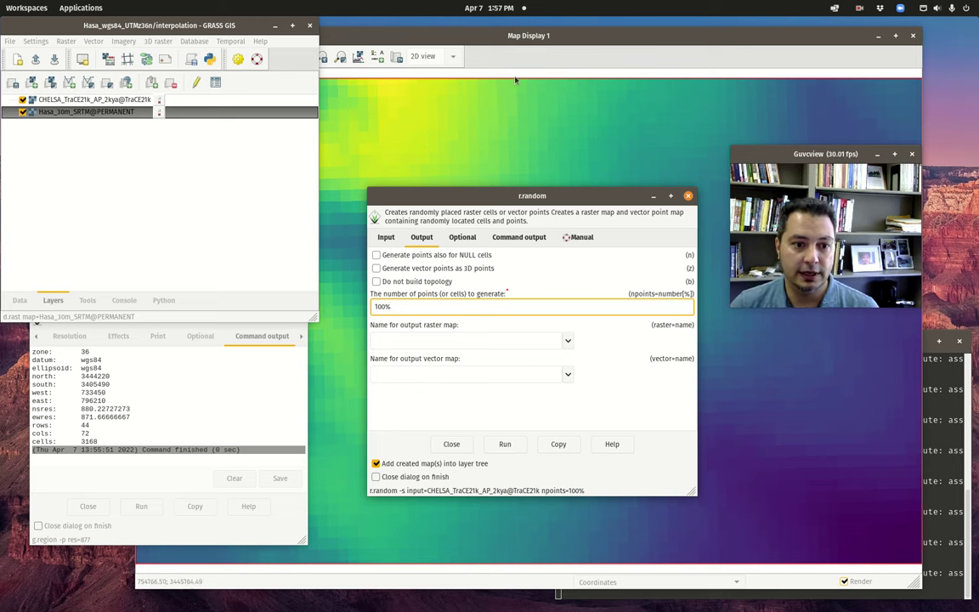
{"action": "key", "text": "Tab"}
{"action": "key", "text": "Tab"}
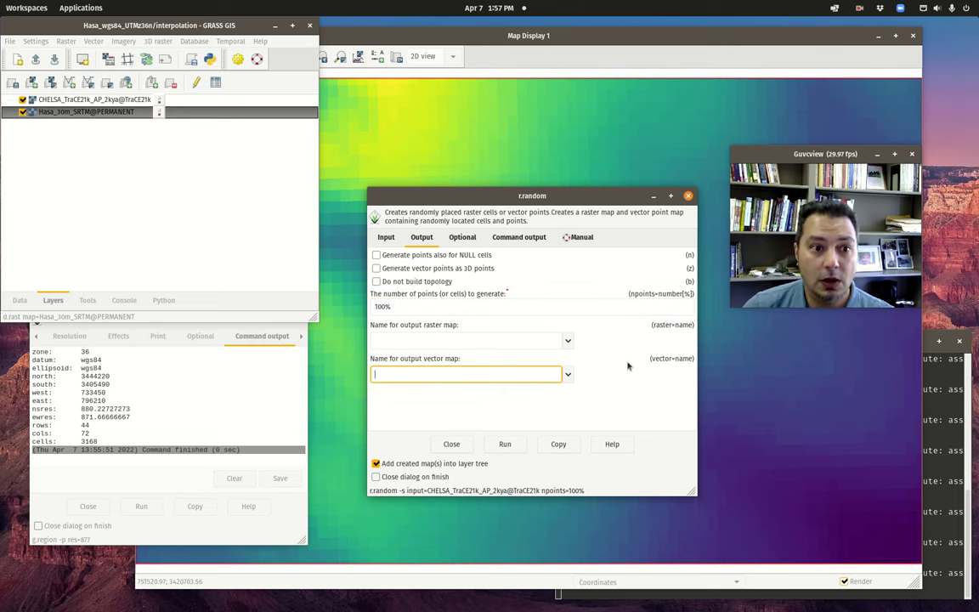
Name the output vector CHELSA_TraCE21k_AP_2kya_100p_sample and run the sampling.
{"action": "left_click", "coordinate": [386, 239]}
{"action": "left_click", "coordinate": [477, 283]}
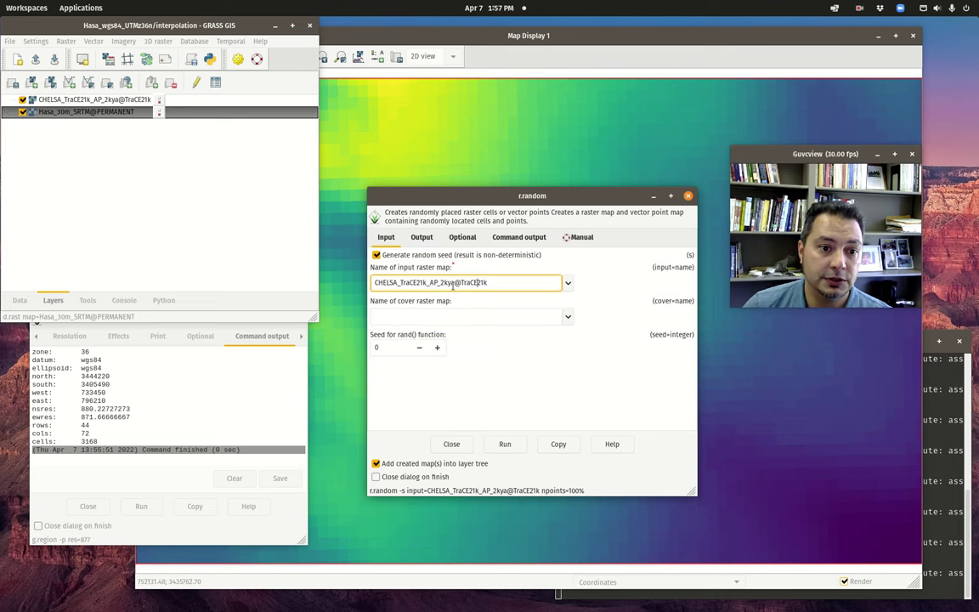
{"action": "left_click_drag", "start_coordinate": [452, 284], "coordinate": [372, 280]}
{"action": "right_click", "coordinate": [399, 282]}
{"action": "left_click", "coordinate": [425, 302]}
{"action": "left_click", "coordinate": [422, 237]}
{"action": "right_click", "coordinate": [437, 375]}
{"action": "left_click", "coordinate": [463, 403]}
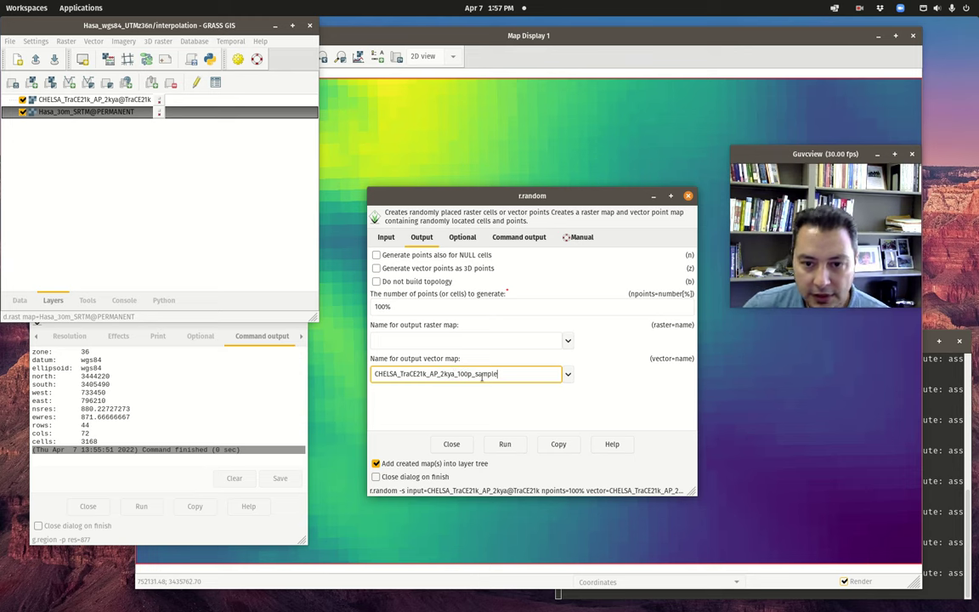
{"action": "left_click", "coordinate": [462, 237]}
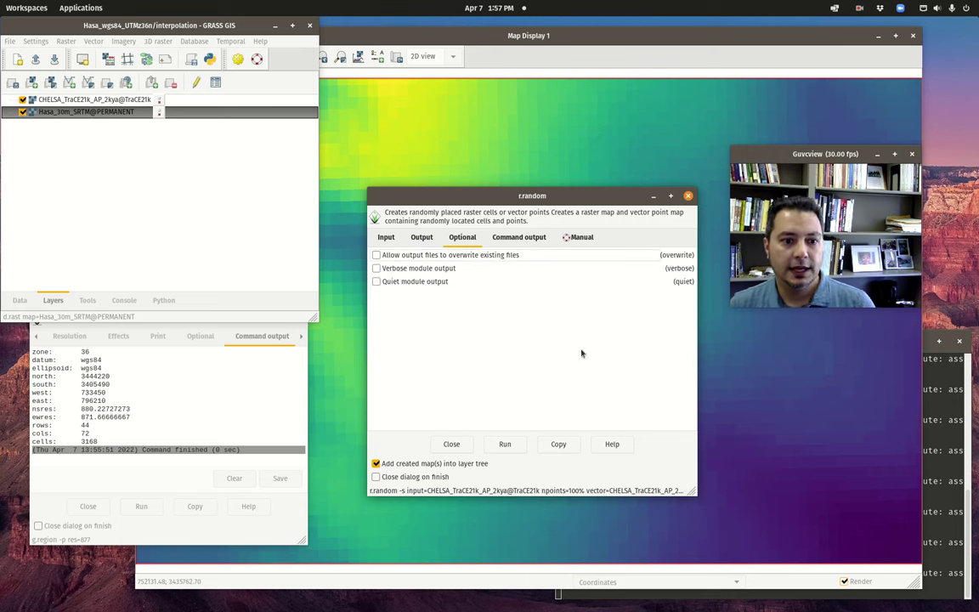
{"action": "left_click", "coordinate": [505, 444]}
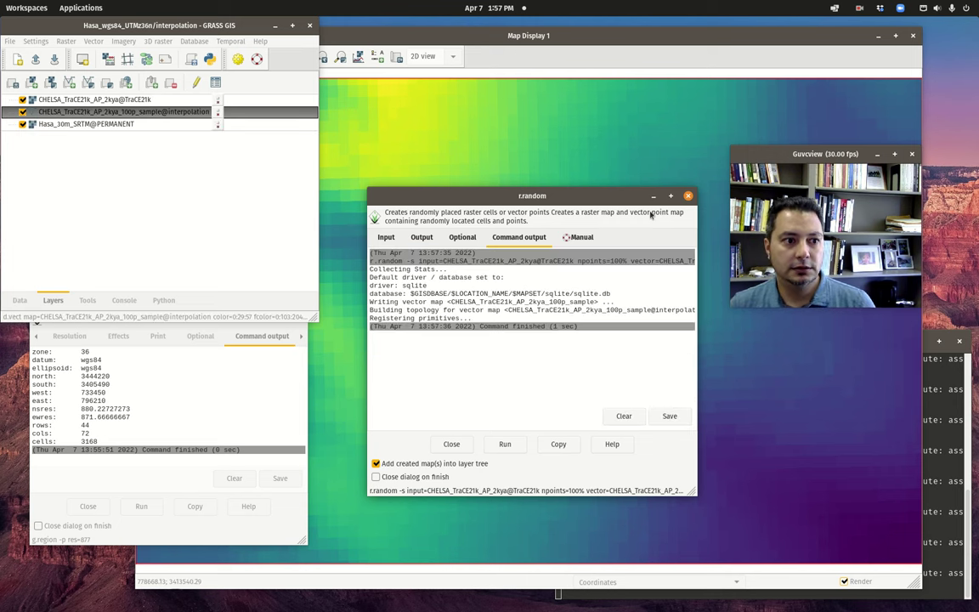
{"action": "left_click", "coordinate": [687, 196]}
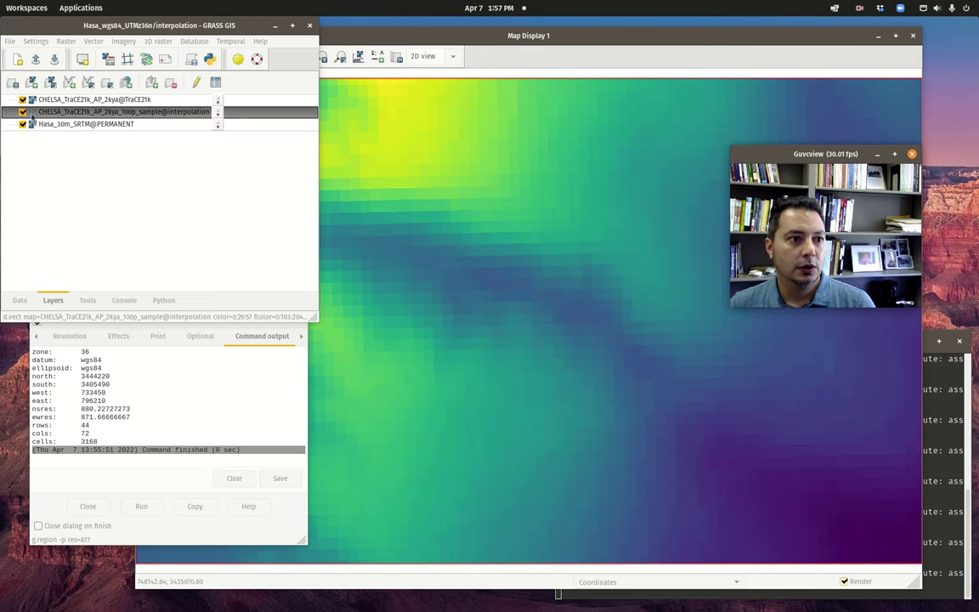
{"action": "left_click_drag", "start_coordinate": [35, 113], "coordinate": [39, 94]}
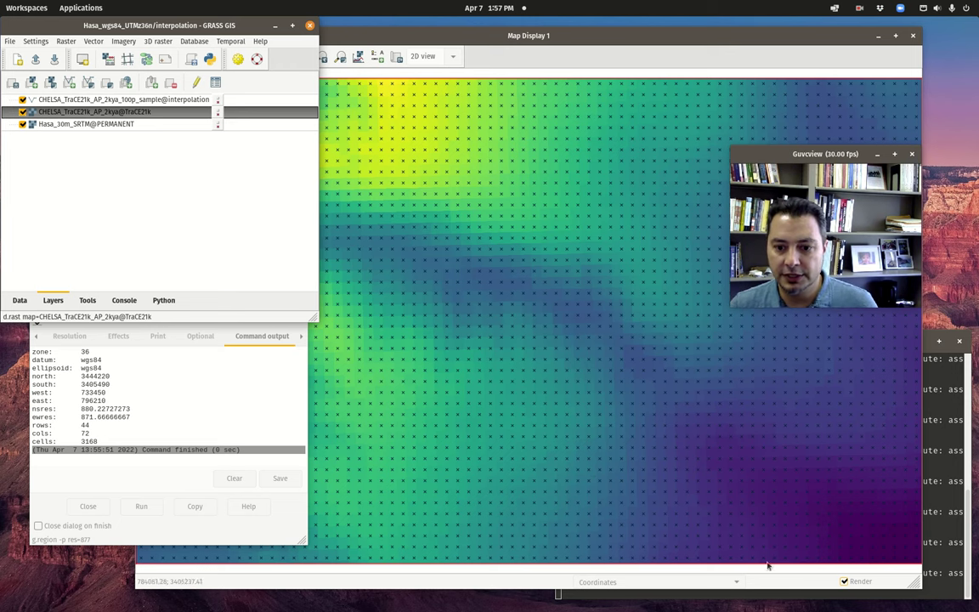
{"action": "left_click", "coordinate": [196, 404]}
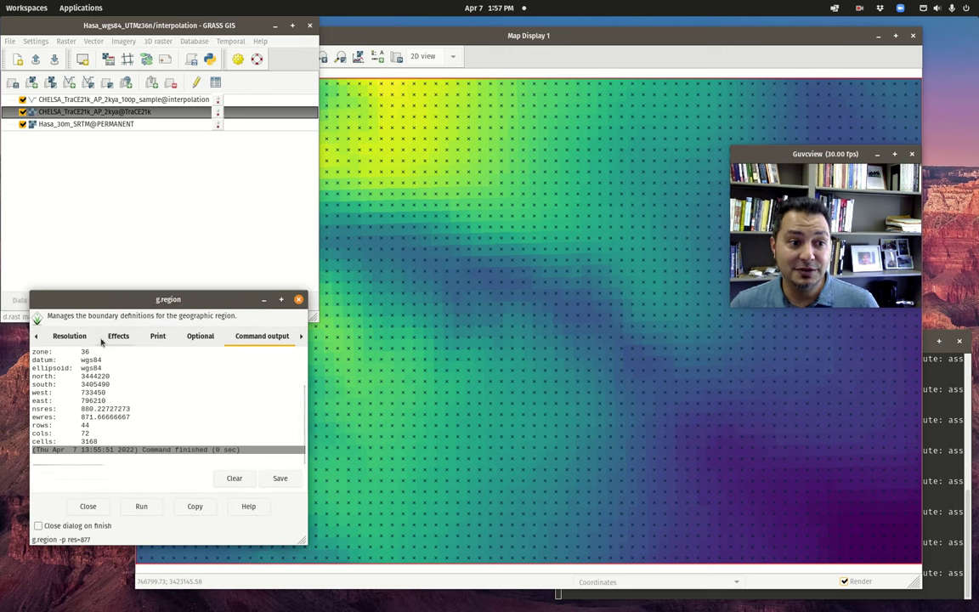
{"action": "left_click", "coordinate": [71, 337]}
{"action": "key", "text": "Tab"}
{"action": "key", "text": "Tab"}
{"action": "key", "text": "BackSpace"}
{"action": "left_click", "coordinate": [36, 336]}
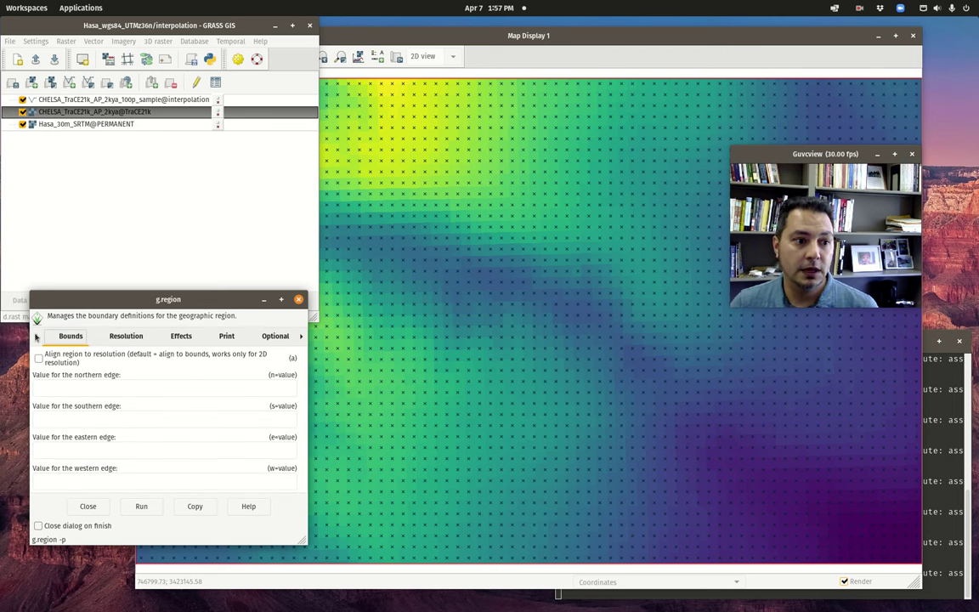
{"action": "left_click", "coordinate": [36, 336]}
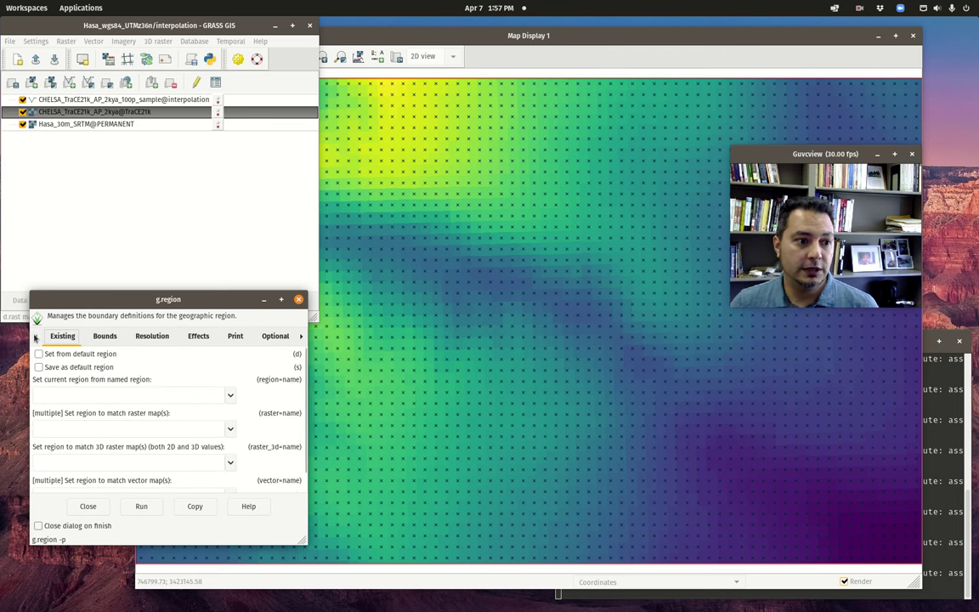
{"action": "left_click", "coordinate": [229, 428]}
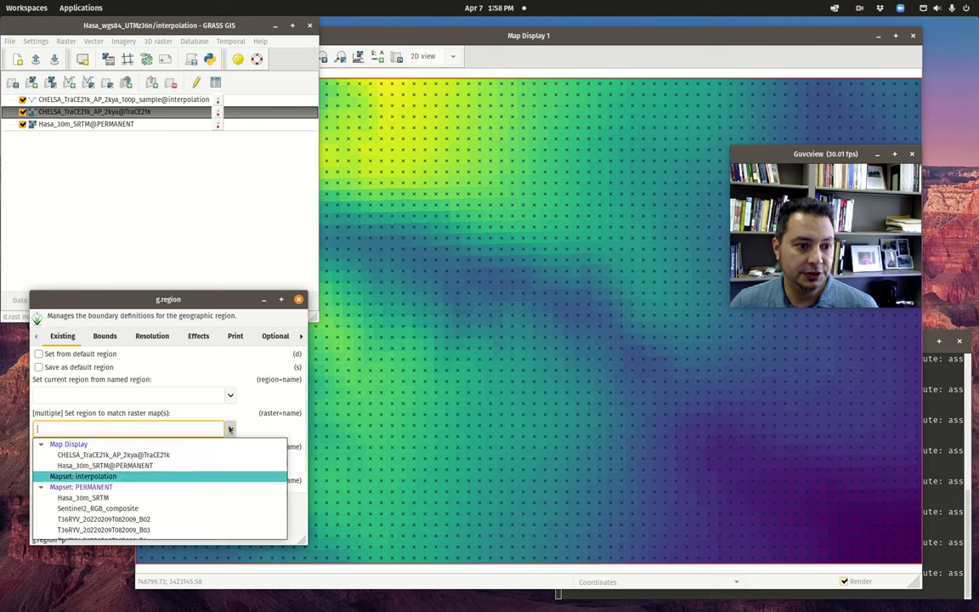
{"action": "left_click", "coordinate": [123, 465]}
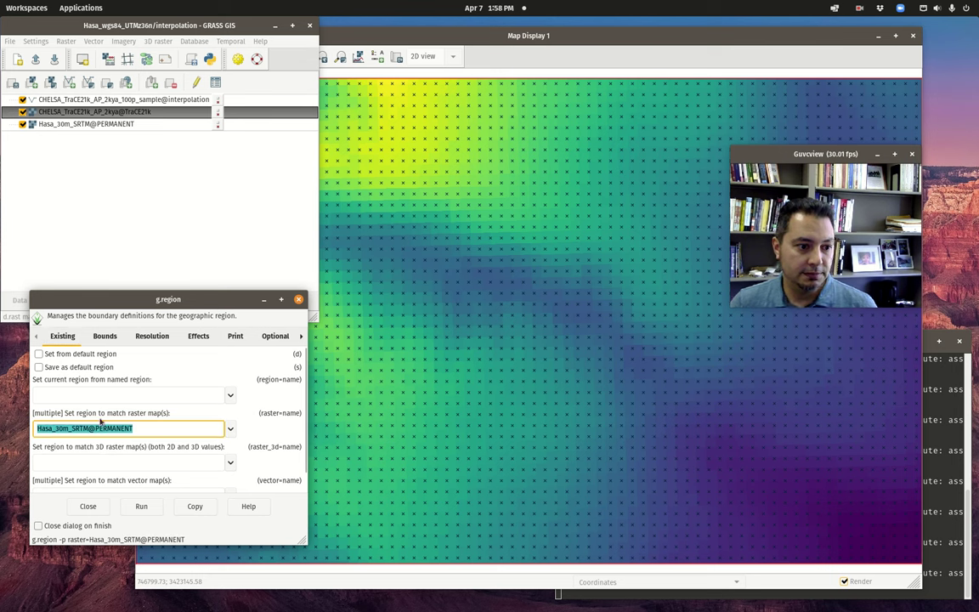
{"action": "left_click", "coordinate": [141, 505]}
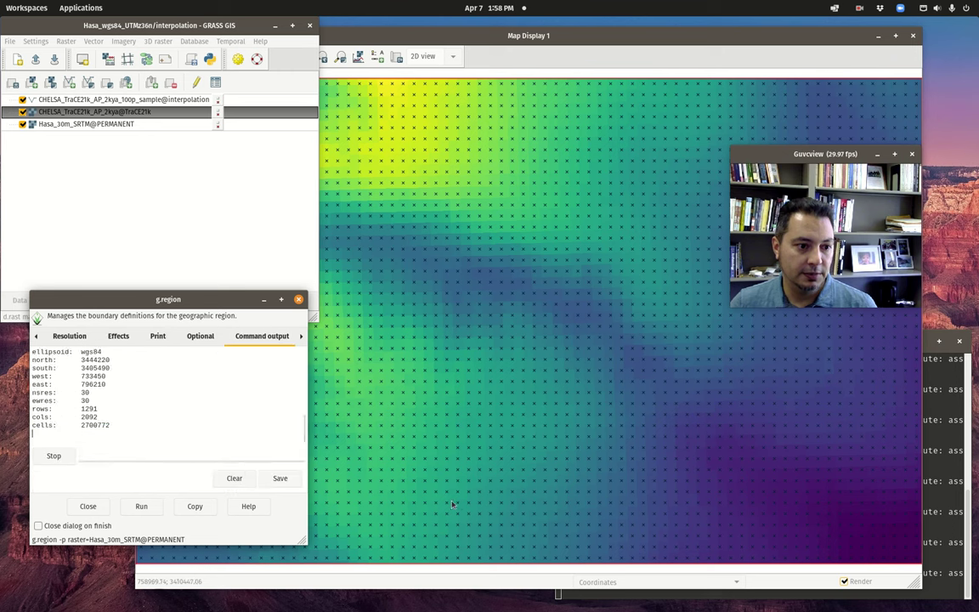
{"action": "left_click", "coordinate": [157, 336]}
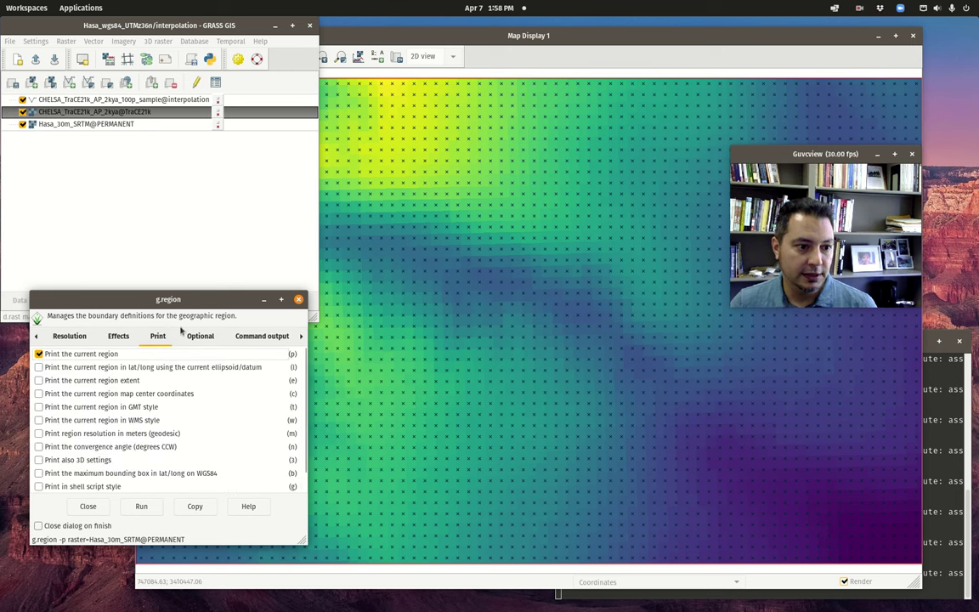
{"action": "left_click", "coordinate": [258, 336]}
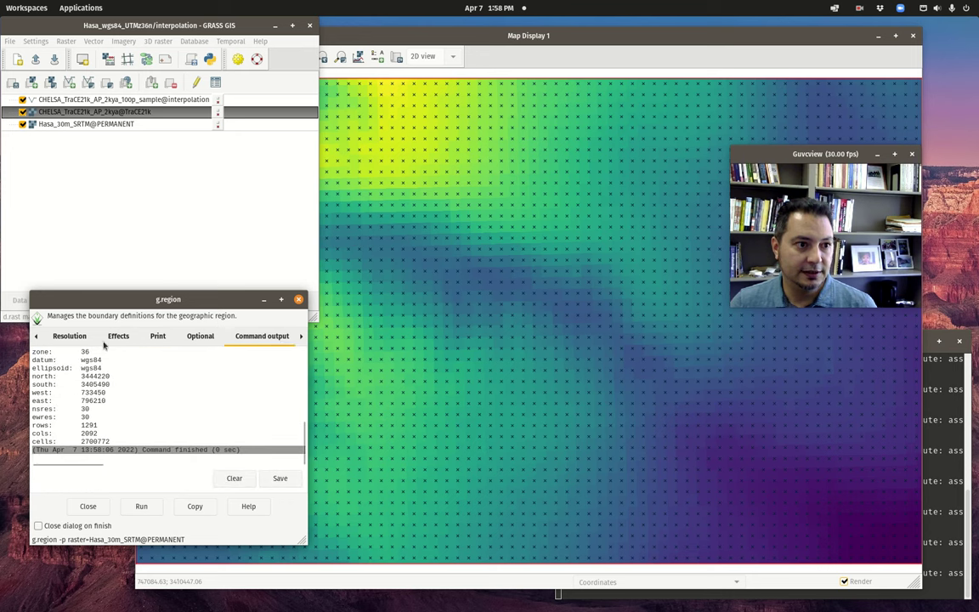
{"action": "left_click", "coordinate": [65, 42]}
Run Settings > Computational region > Show current region, then go back to the Layers list.
{"action": "mouse_move", "coordinate": [43, 45]}
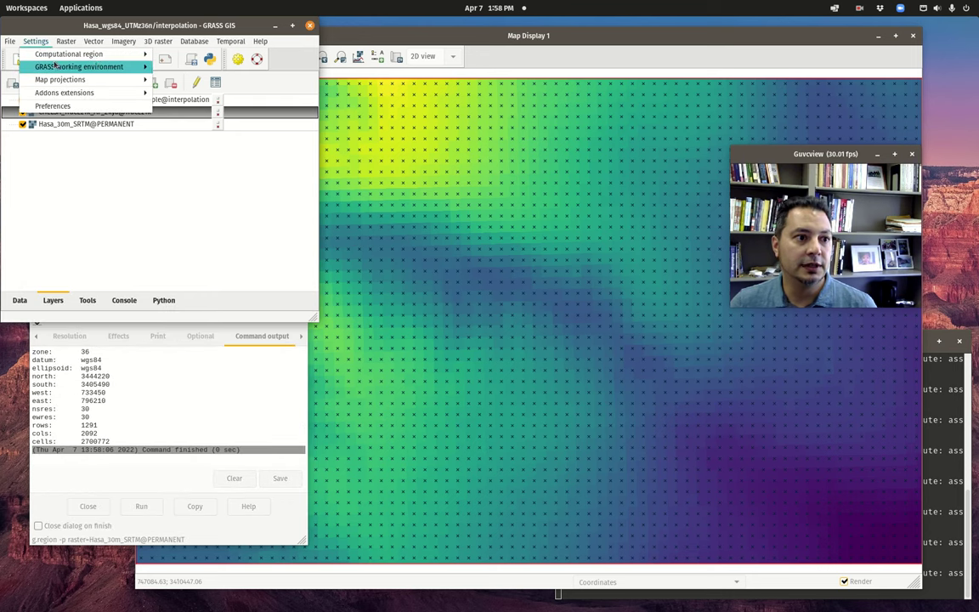
{"action": "mouse_move", "coordinate": [91, 54]}
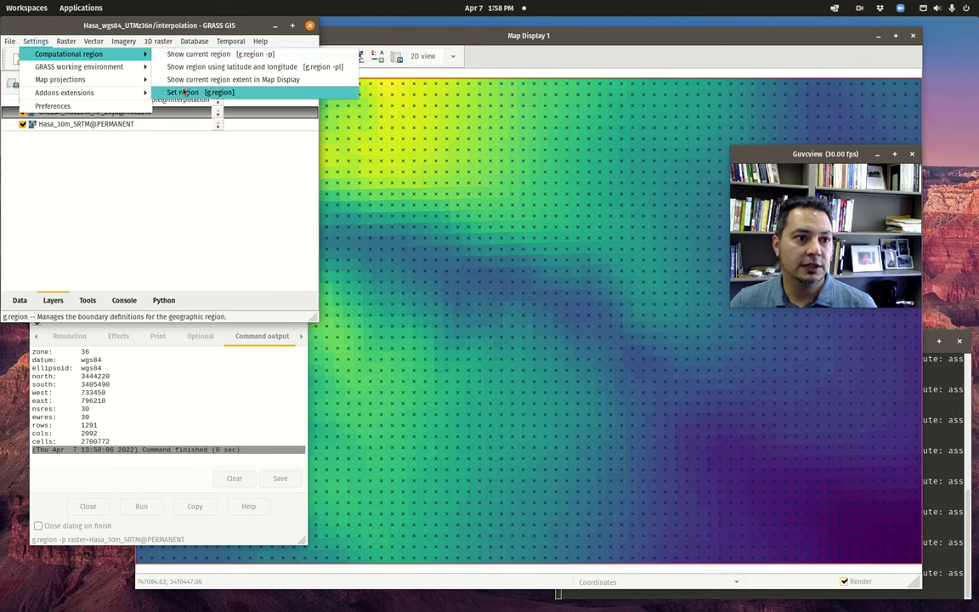
{"action": "left_click", "coordinate": [204, 54]}
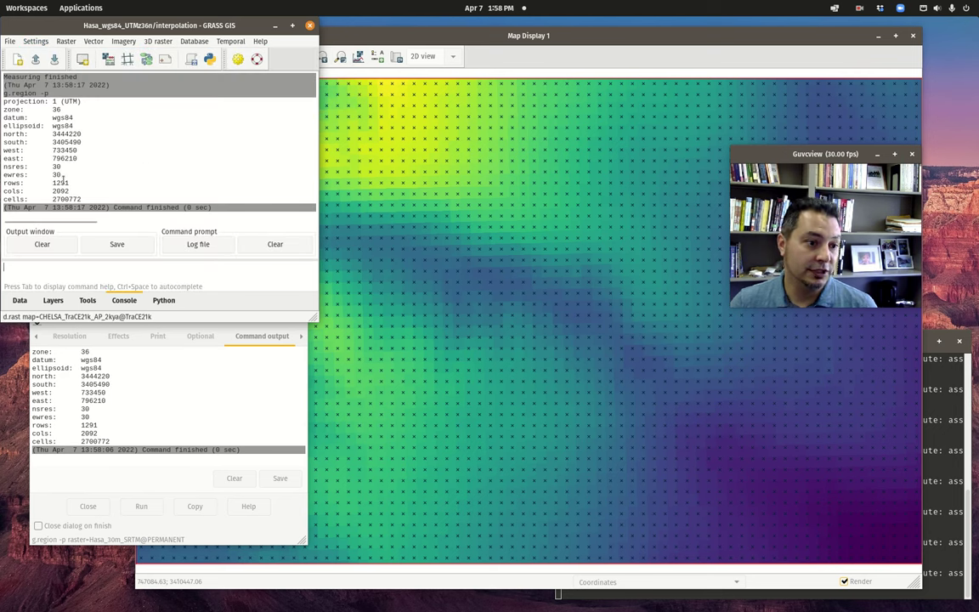
{"action": "left_click", "coordinate": [20, 300]}
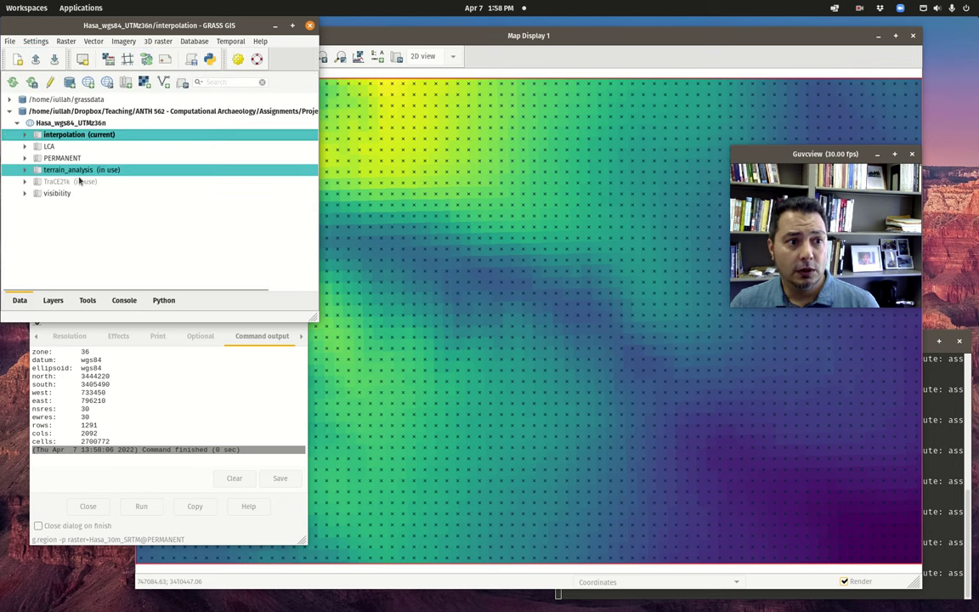
{"action": "left_click", "coordinate": [53, 300]}
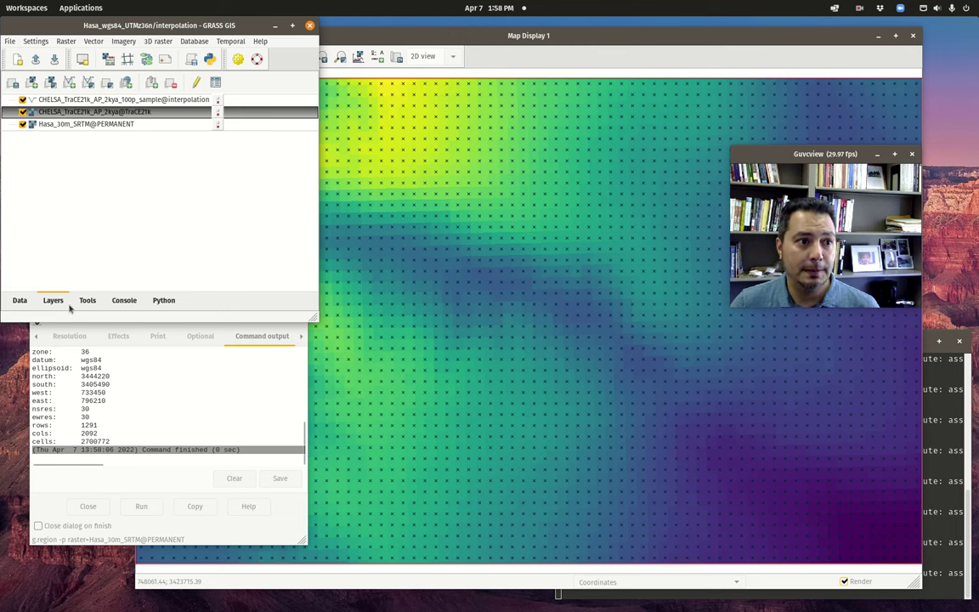
Open the IDW interpolation from vector points tool (v.surf.idw) from the Raster menu.
{"action": "left_click", "coordinate": [66, 42]}
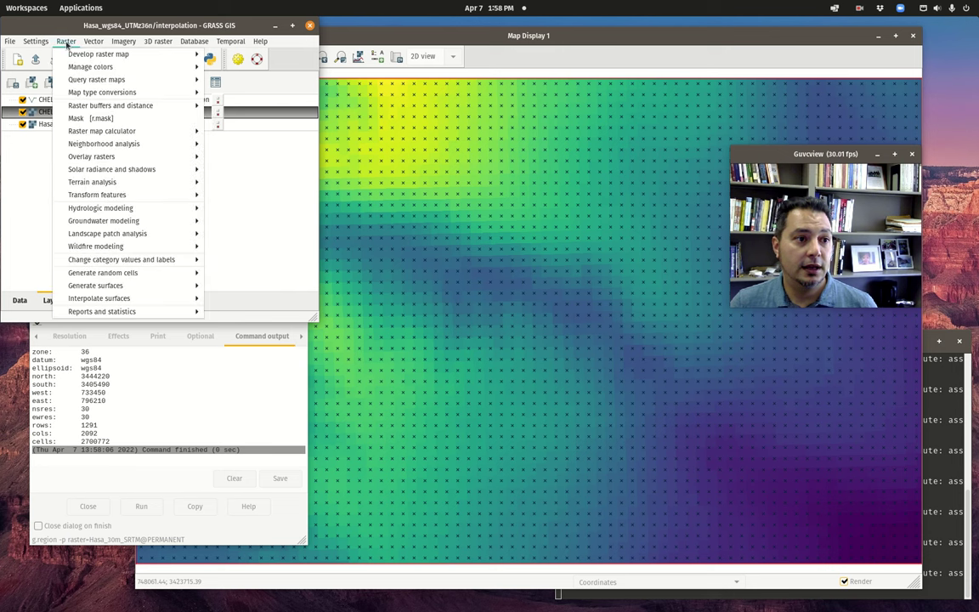
{"action": "mouse_move", "coordinate": [153, 297]}
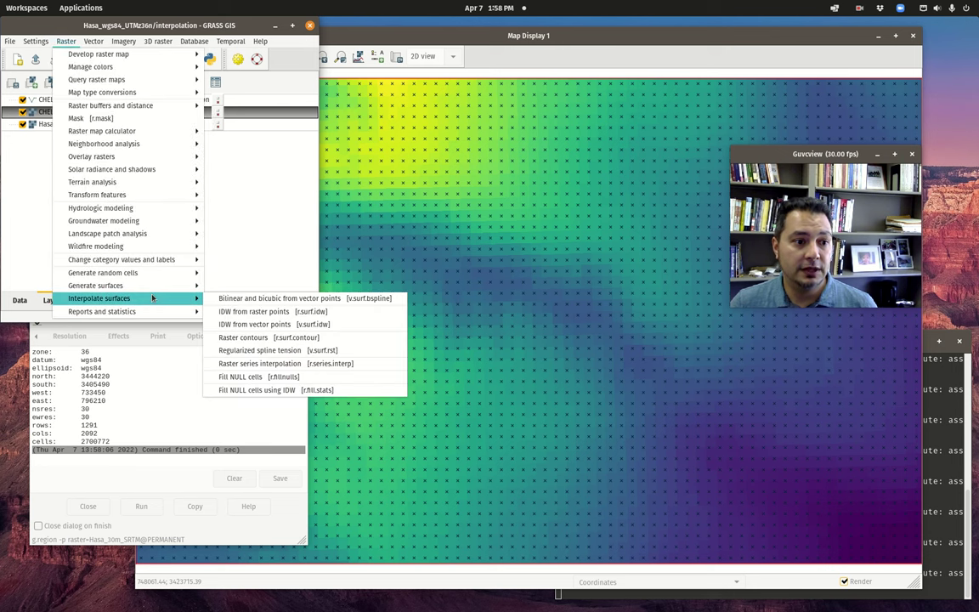
{"action": "left_click", "coordinate": [307, 322]}
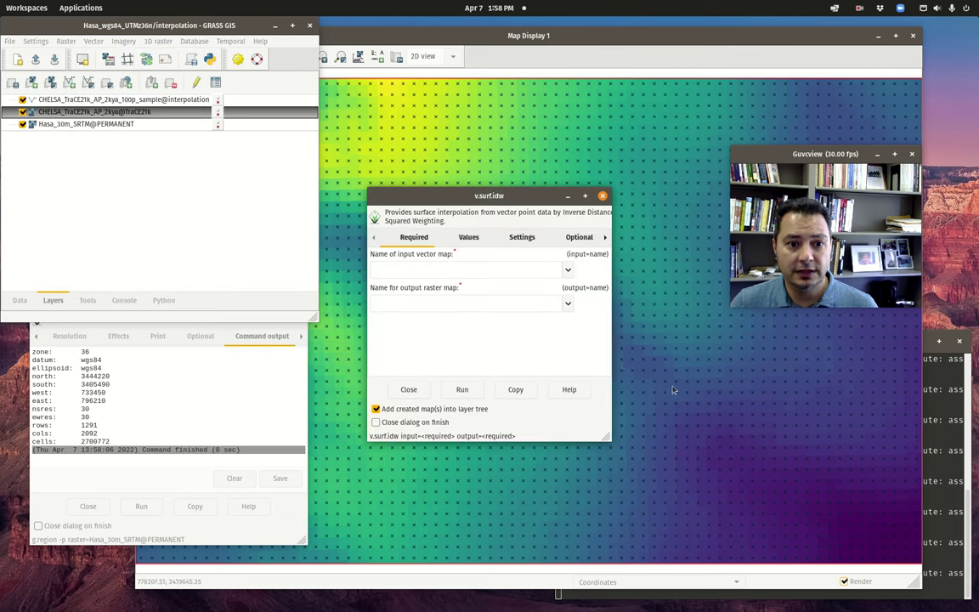
Use CHELSA_TraCE21k_AP_2kya_100p_sample as input, paste the name prefix into output, and interpolate column value.
{"action": "left_click", "coordinate": [569, 269]}
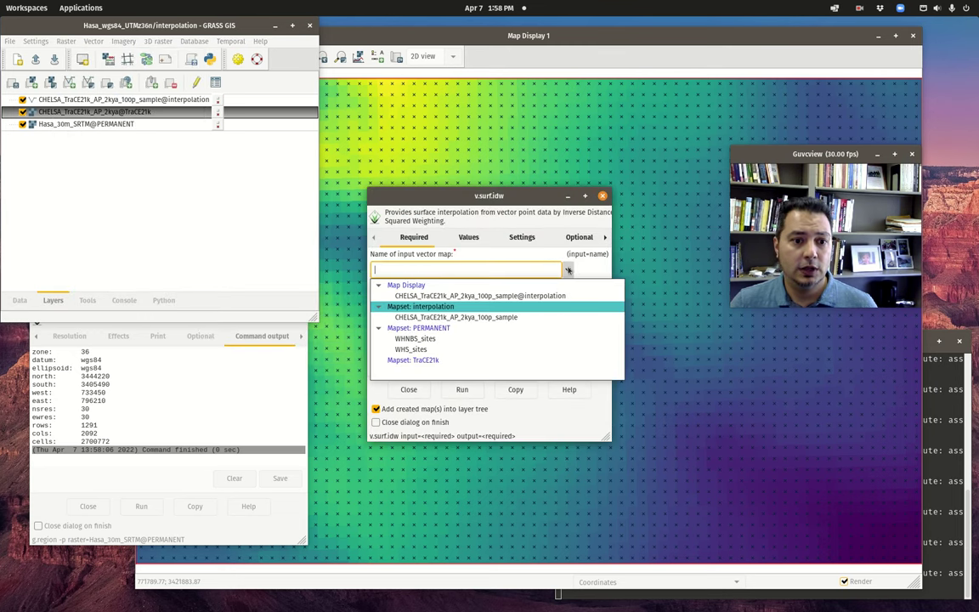
{"action": "left_click", "coordinate": [451, 296]}
{"action": "left_click", "coordinate": [459, 303]}
{"action": "left_click", "coordinate": [451, 269]}
{"action": "left_click_drag", "start_coordinate": [456, 268], "coordinate": [374, 270]}
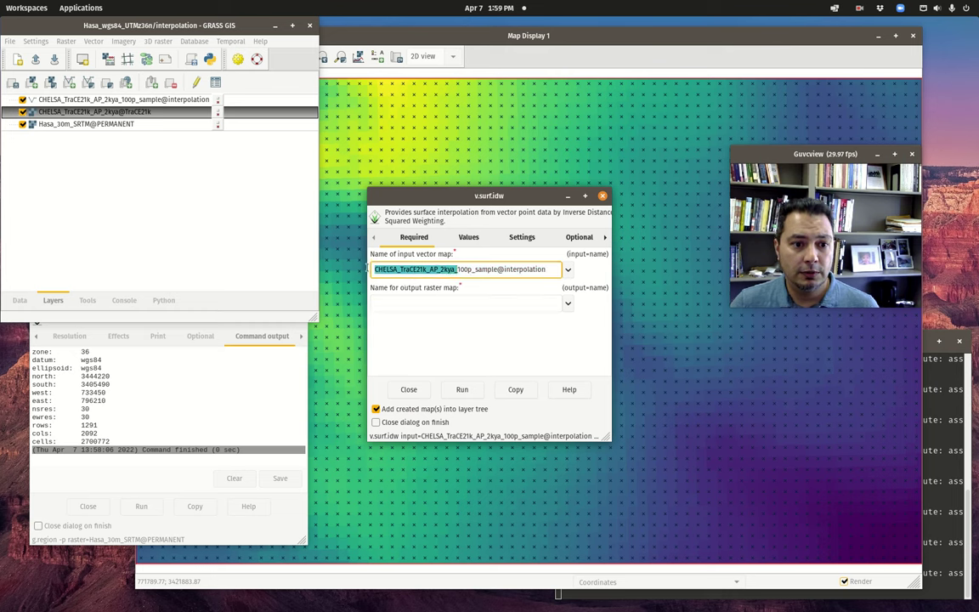
{"action": "middle_click", "coordinate": [442, 302]}
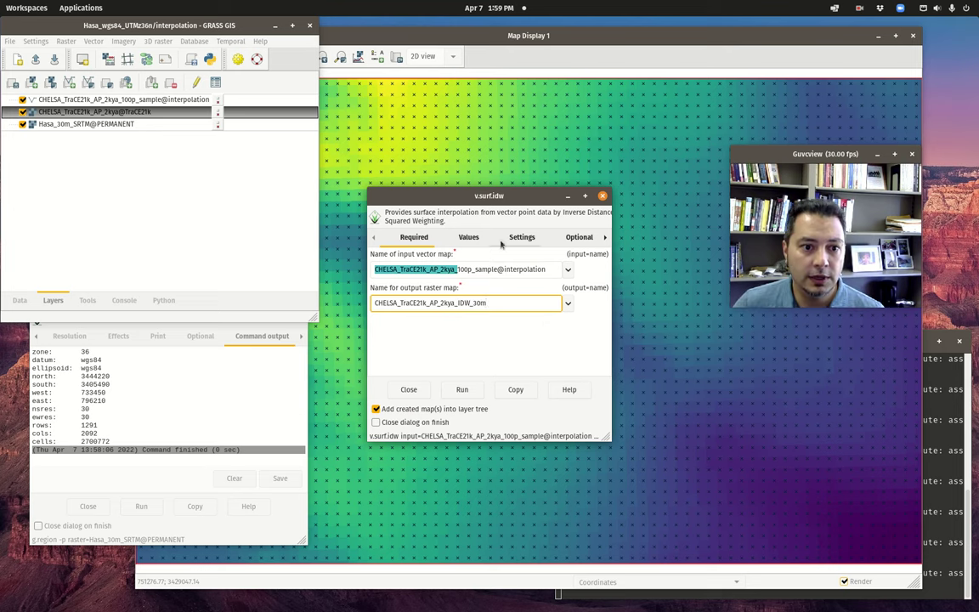
{"action": "left_click", "coordinate": [468, 237]}
{"action": "left_click", "coordinate": [516, 268]}
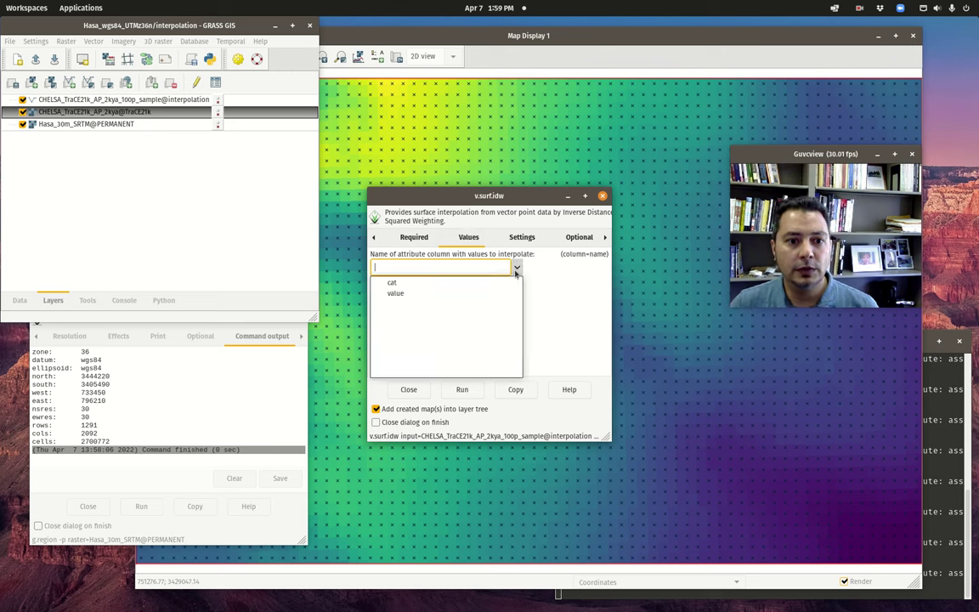
{"action": "left_click", "coordinate": [402, 294]}
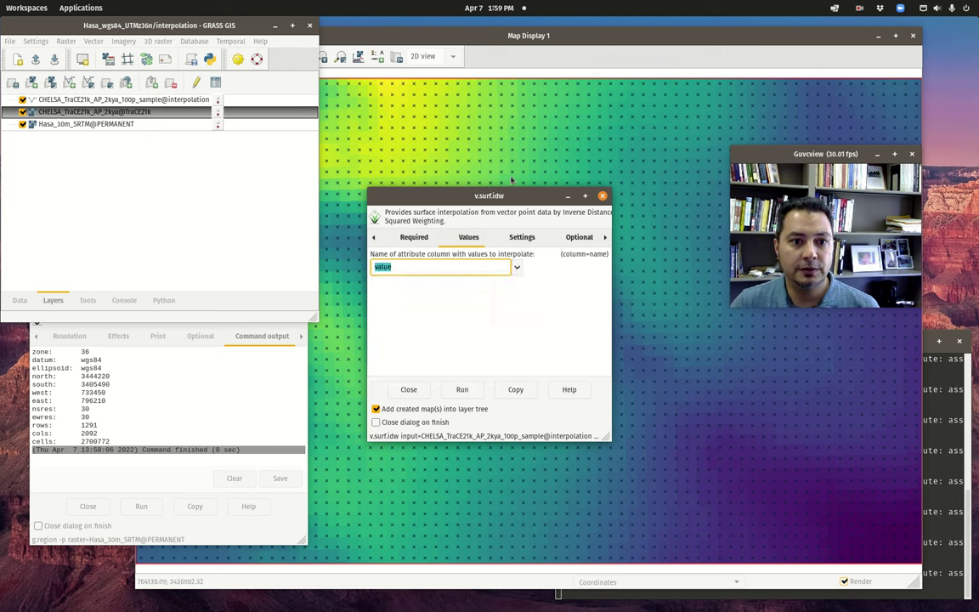
Inspect the sample points' attribute table, then return to the IDW tool.
{"action": "left_click", "coordinate": [72, 101]}
{"action": "right_click", "coordinate": [71, 102]}
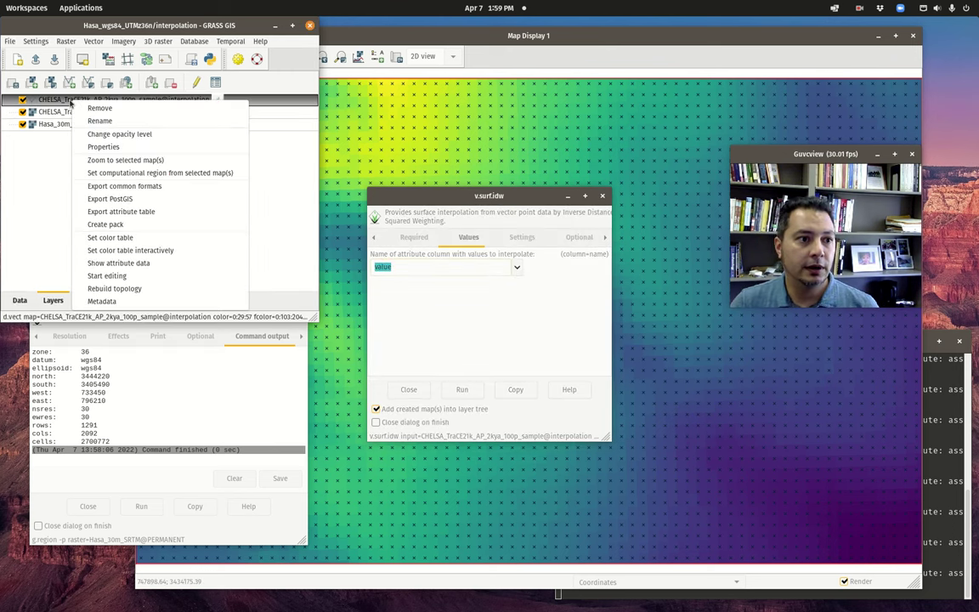
{"action": "left_click", "coordinate": [120, 264]}
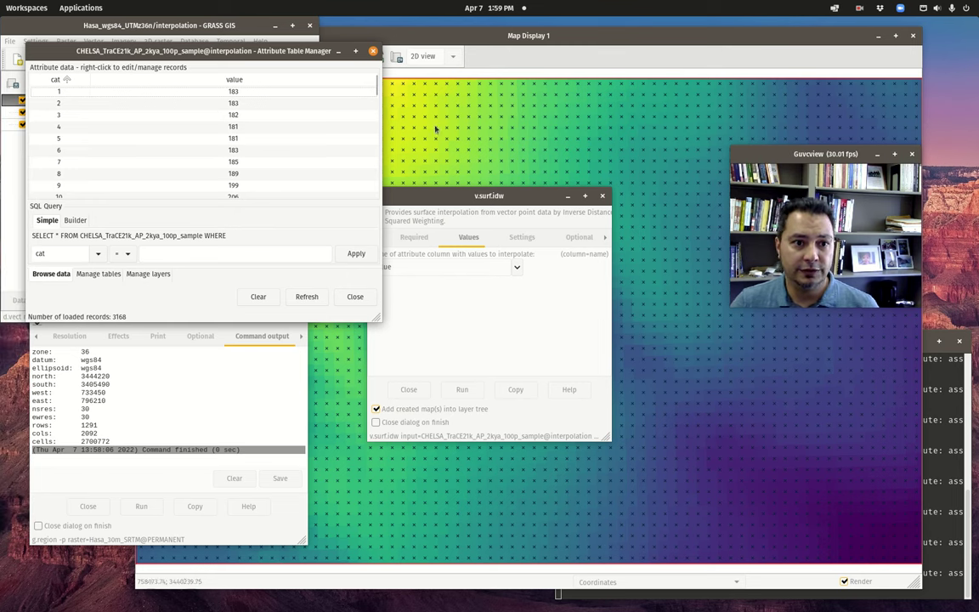
{"action": "left_click", "coordinate": [338, 51]}
{"action": "left_click", "coordinate": [421, 265]}
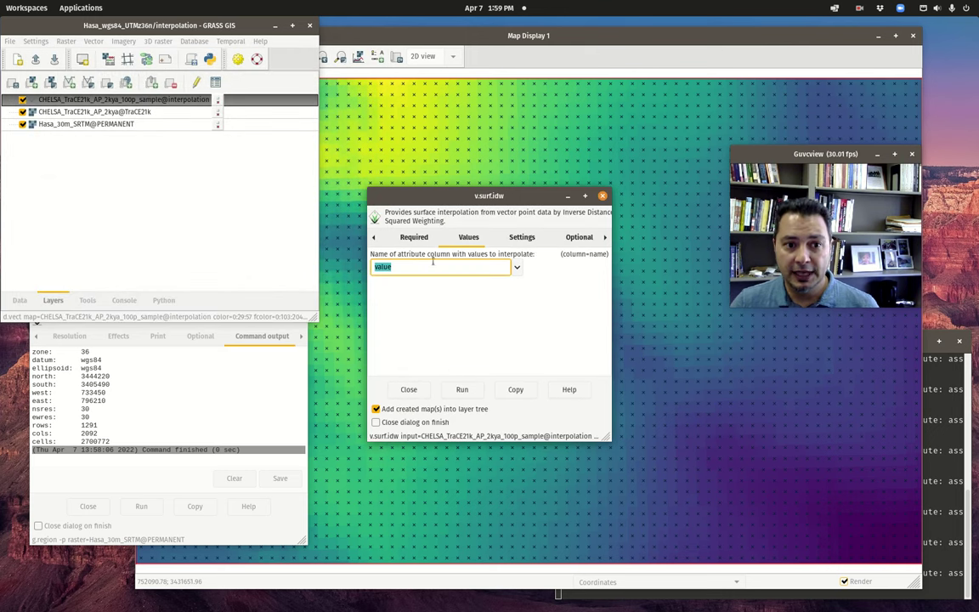
Review the 12-point count and power 2.0 settings and read the v.surf.idw manual.
{"action": "left_click", "coordinate": [521, 237]}
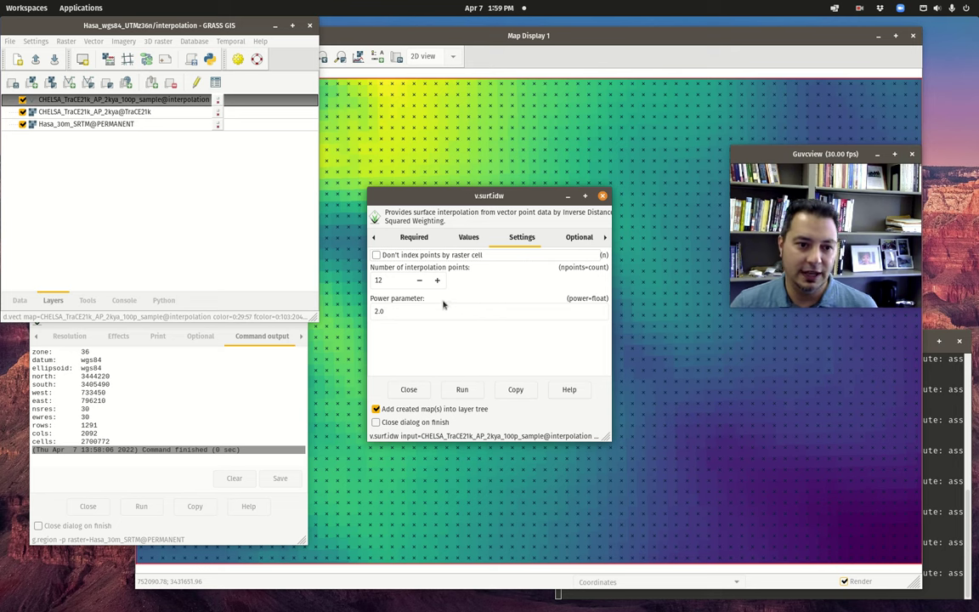
{"action": "left_click_drag", "start_coordinate": [610, 437], "coordinate": [691, 503]}
{"action": "left_click", "coordinate": [630, 232]}
{"action": "scroll", "coordinate": [529, 317], "scroll_direction": "down", "scroll_amount": 15}
{"action": "scroll", "coordinate": [455, 332], "scroll_direction": "down", "scroll_amount": 10}
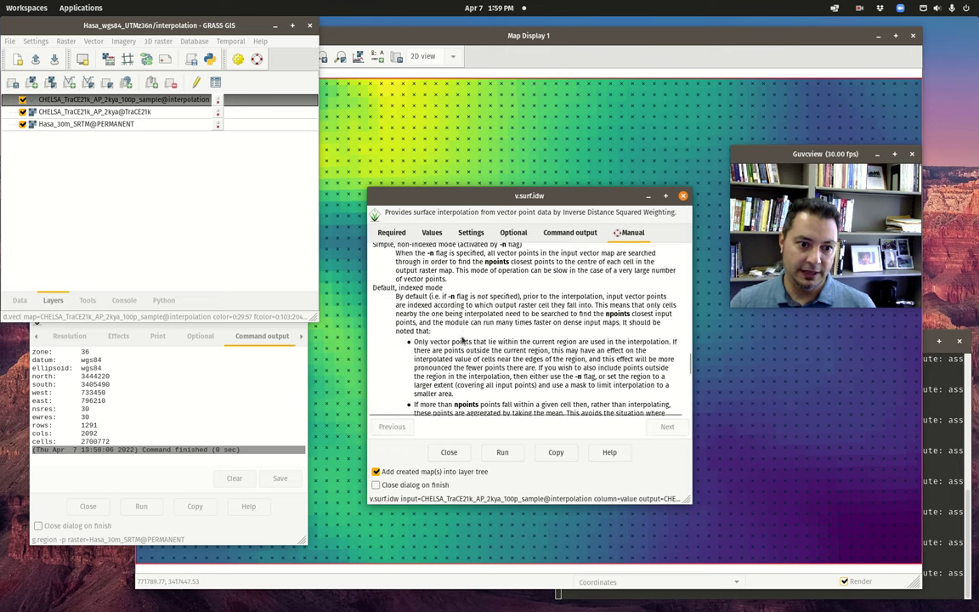
Run the IDW interpolation and move the v.surf.idw dialog out of the way.
{"action": "left_click", "coordinate": [502, 452]}
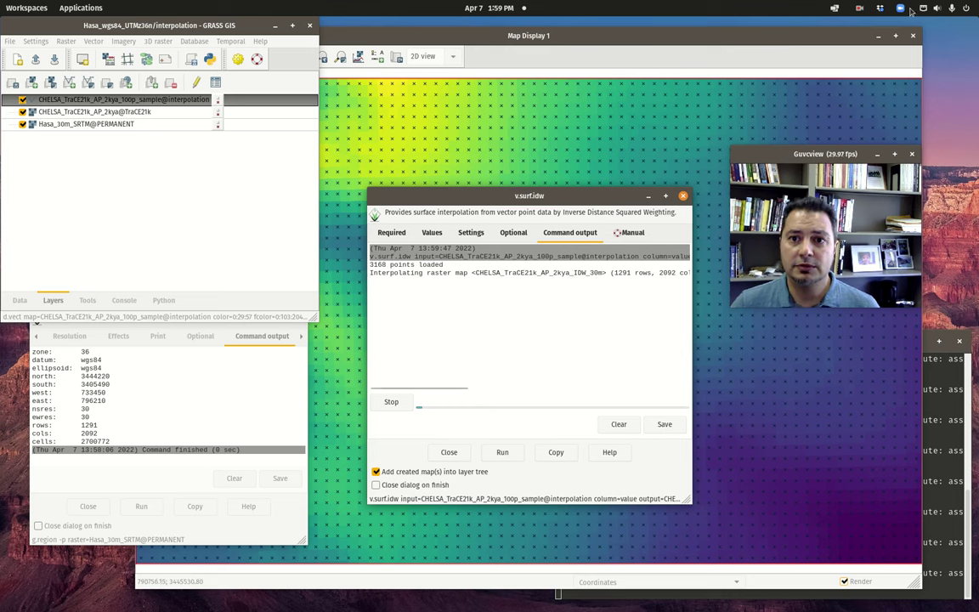
{"action": "left_click", "coordinate": [858, 8]}
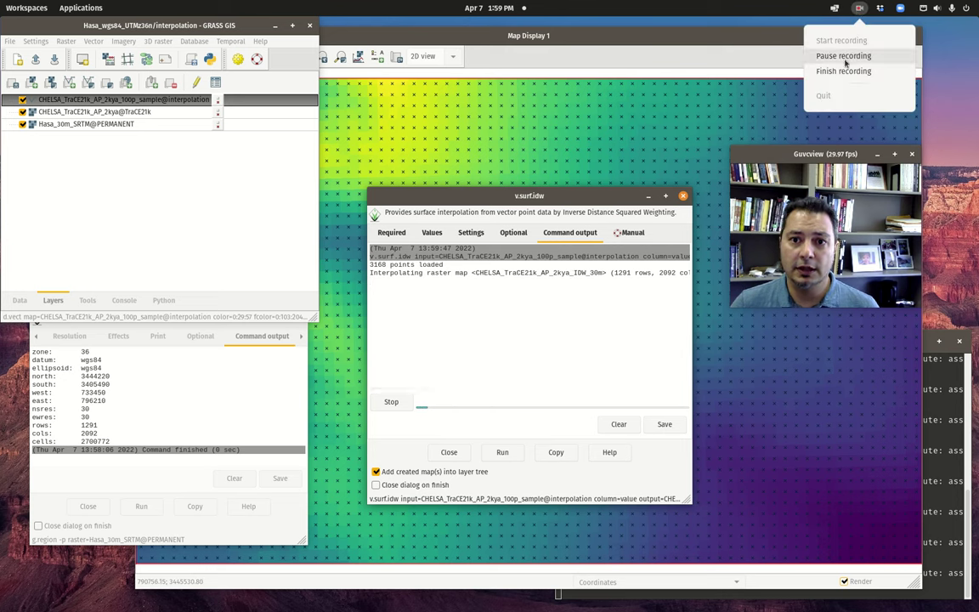
{"action": "left_click", "coordinate": [844, 56]}
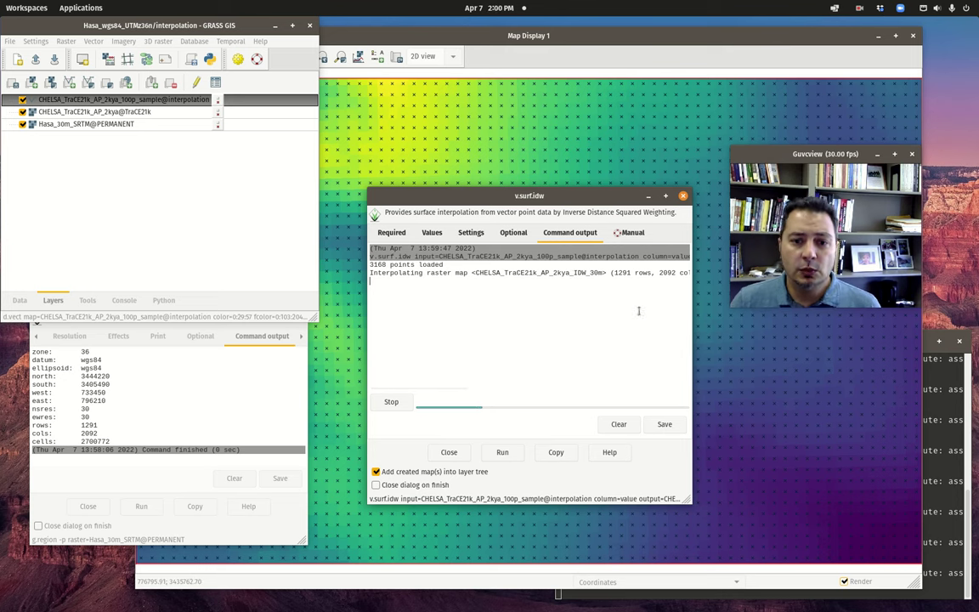
{"action": "left_click_drag", "start_coordinate": [530, 197], "coordinate": [715, 258]}
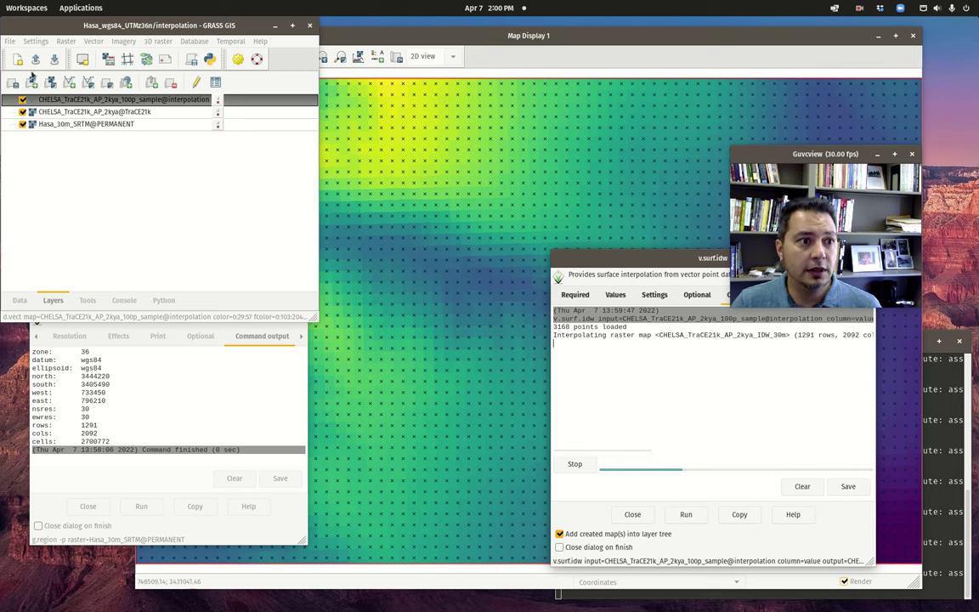
{"action": "left_click", "coordinate": [61, 41]}
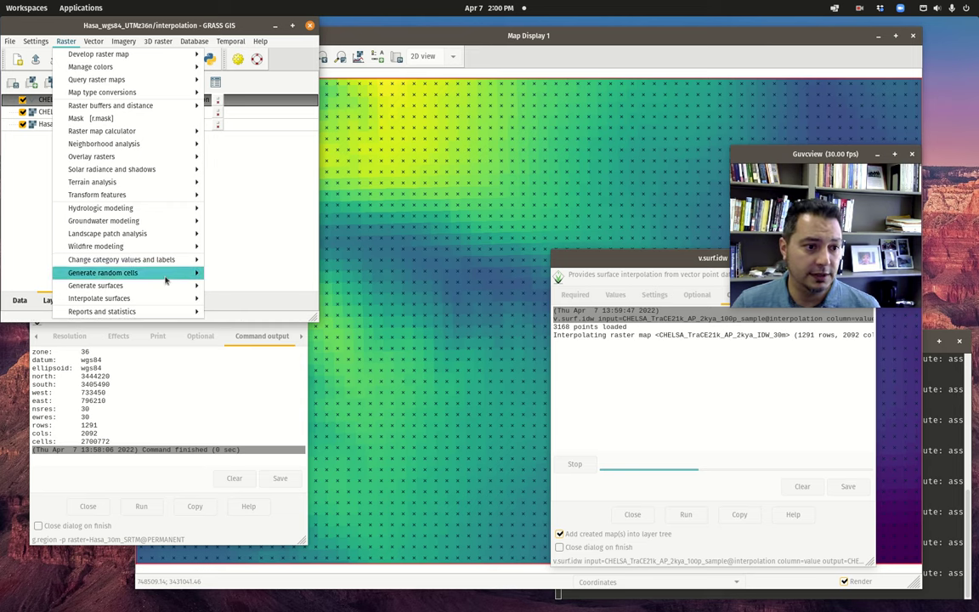
Open the spline tool (v.surf.bspline) and choose the value column for approximation.
{"action": "mouse_move", "coordinate": [171, 298]}
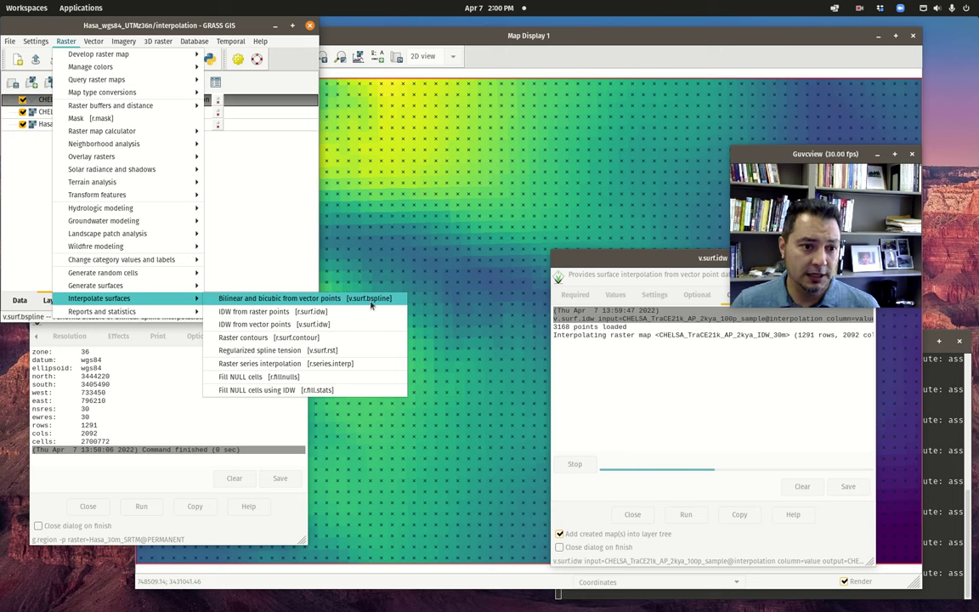
{"action": "left_click", "coordinate": [371, 304]}
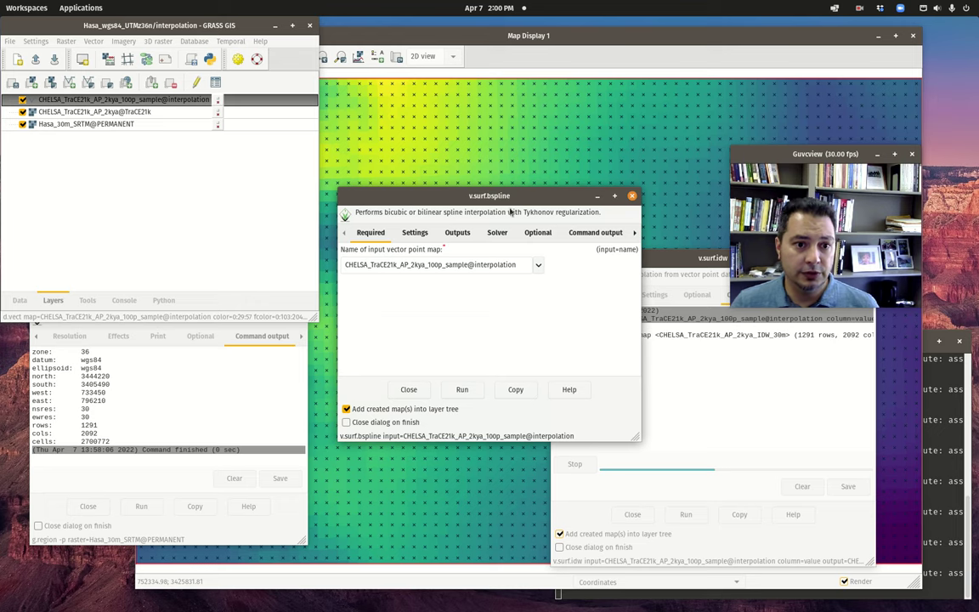
{"action": "left_click_drag", "start_coordinate": [468, 170], "coordinate": [319, 198]}
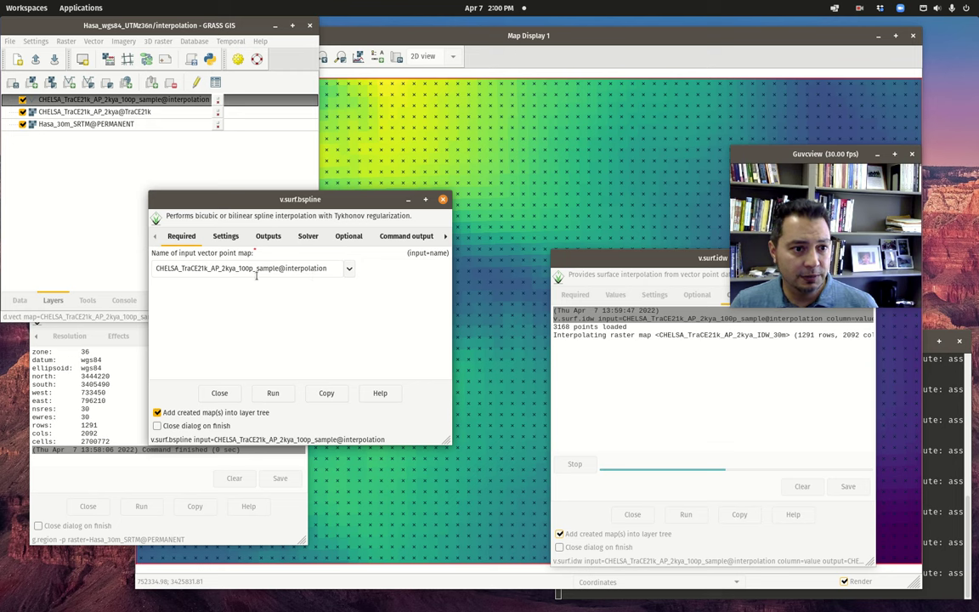
{"action": "left_click", "coordinate": [225, 238]}
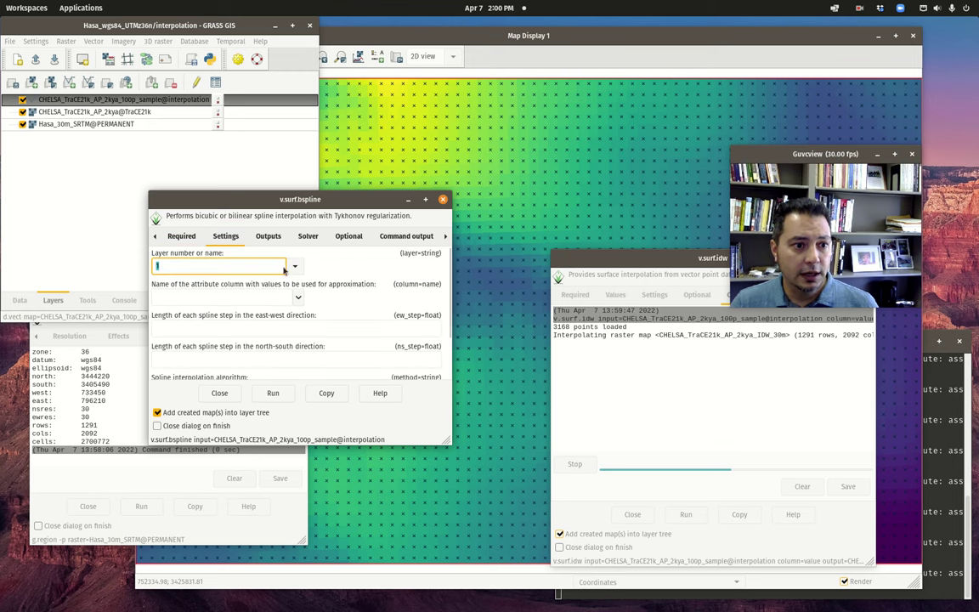
{"action": "left_click", "coordinate": [298, 297]}
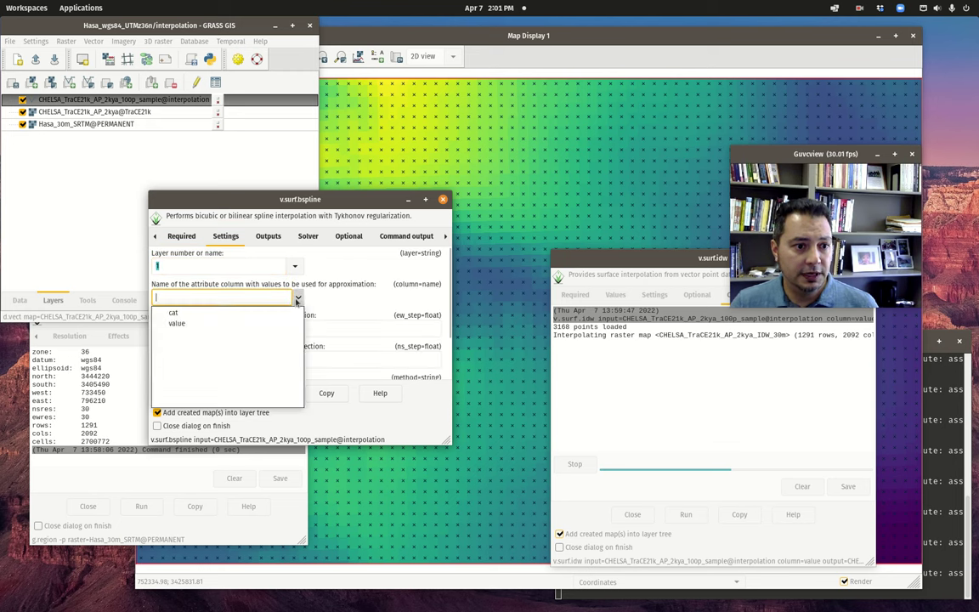
{"action": "left_click", "coordinate": [175, 322]}
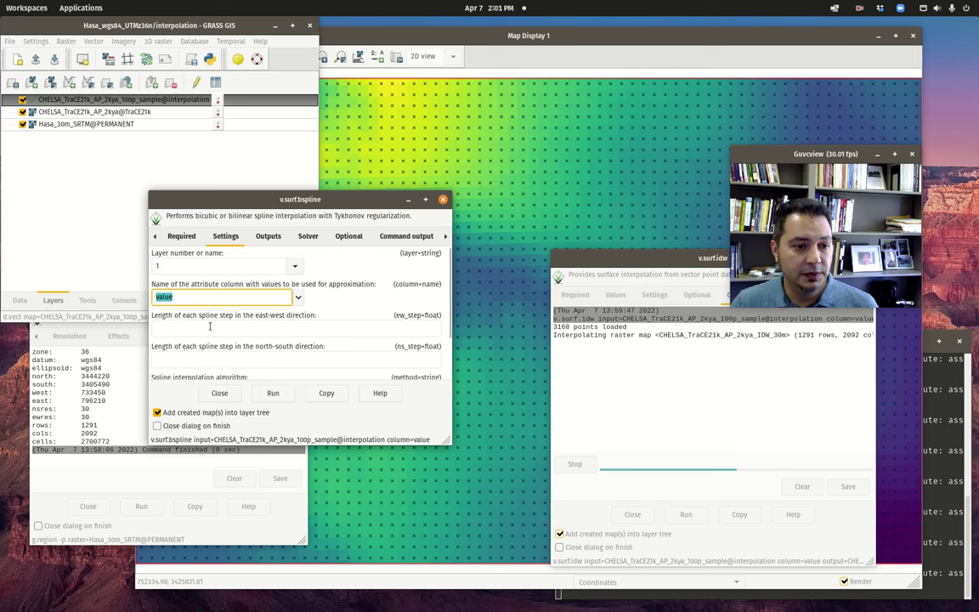
{"action": "left_click_drag", "start_coordinate": [449, 441], "coordinate": [512, 509]}
Set east-west and north-south spline steps to 1000 and the method to bicubic.
{"action": "left_click", "coordinate": [238, 327]}
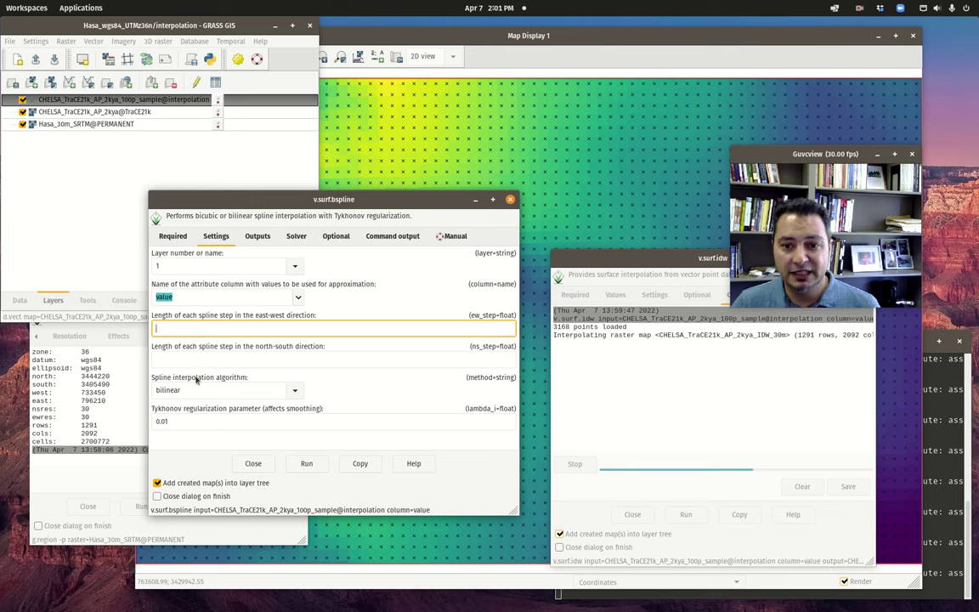
{"action": "type", "text": "1000"}
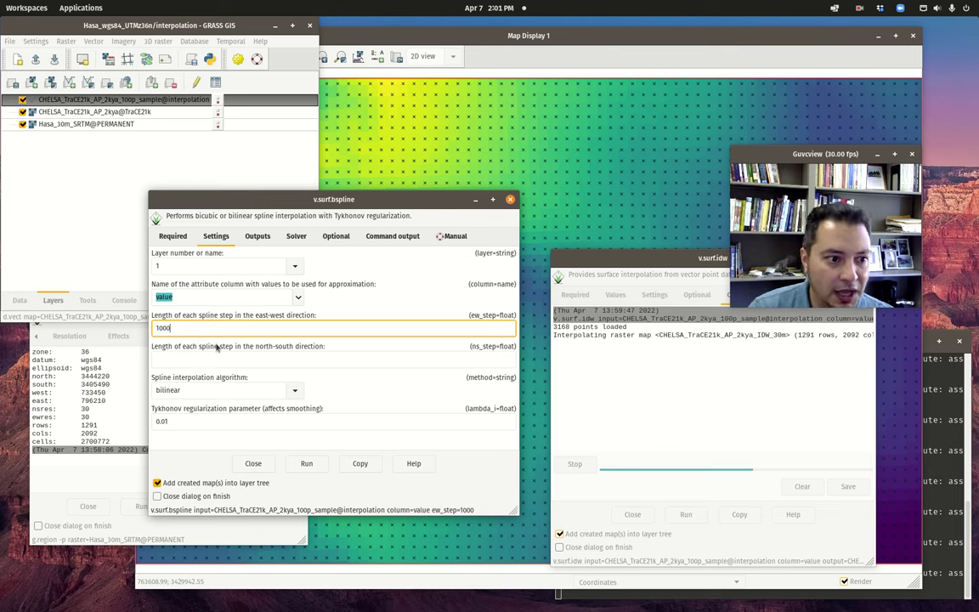
{"action": "left_click", "coordinate": [214, 357]}
{"action": "type", "text": "1000"}
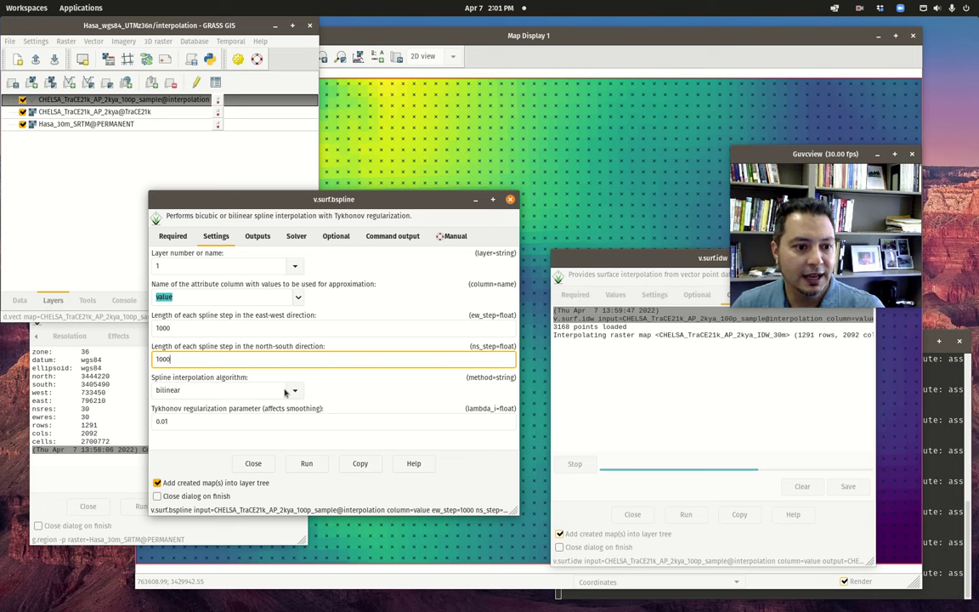
{"action": "left_click", "coordinate": [234, 390]}
{"action": "left_click", "coordinate": [236, 423]}
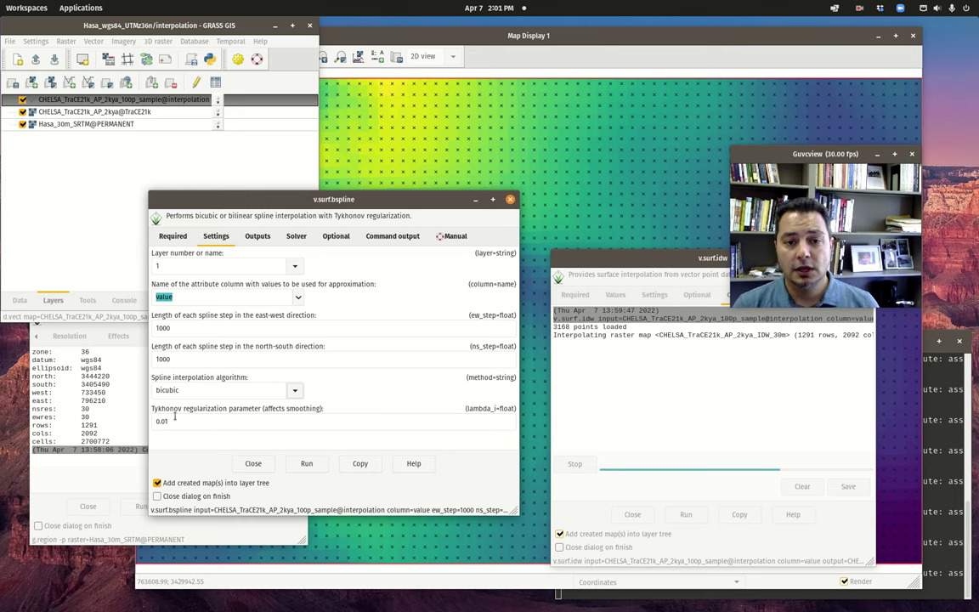
Review the optional settings and manual, keeping Tykhonov regularization at 0.01.
{"action": "left_click", "coordinate": [337, 237]}
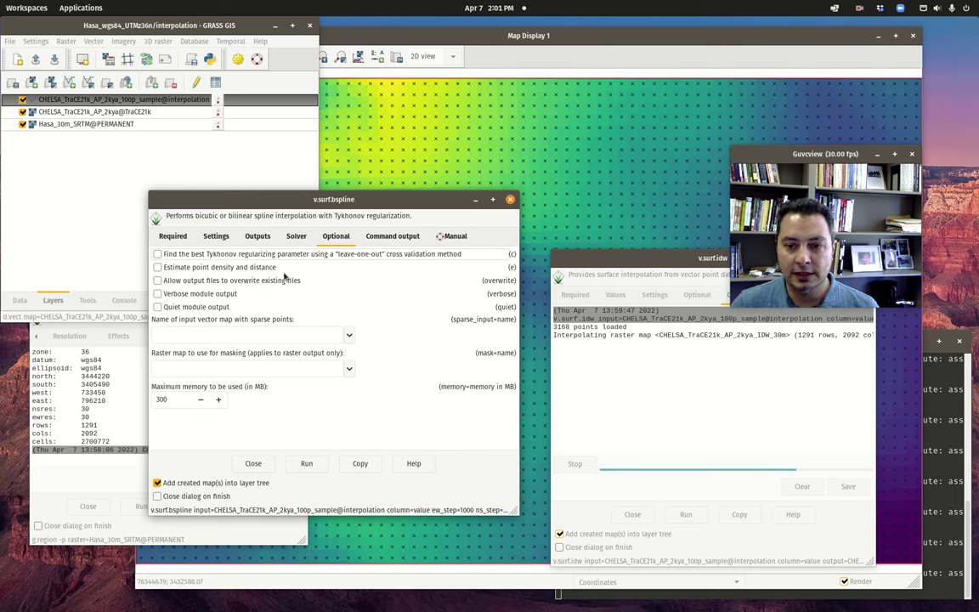
{"action": "left_click", "coordinate": [450, 235]}
{"action": "left_click", "coordinate": [335, 235]}
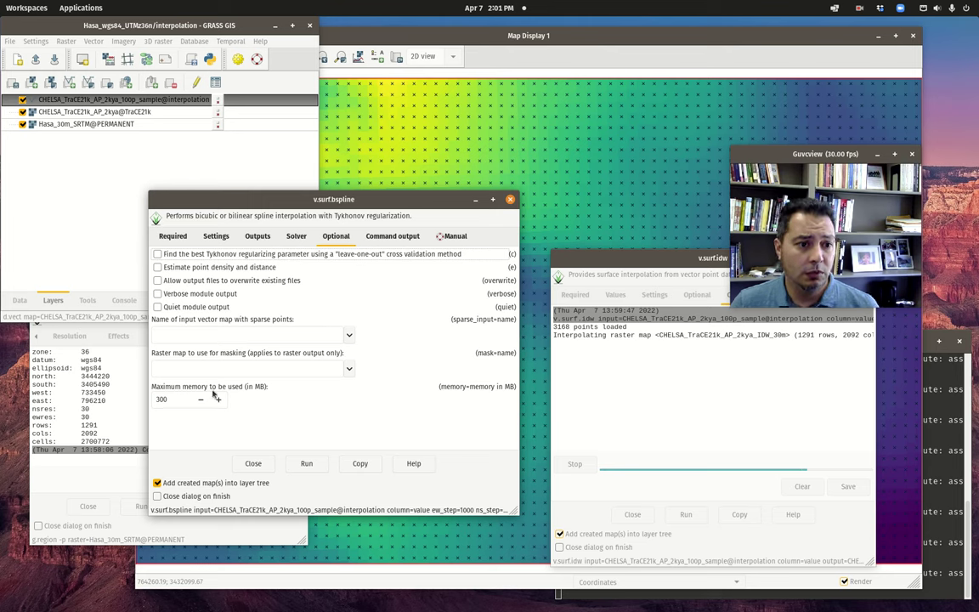
{"action": "left_click", "coordinate": [216, 235]}
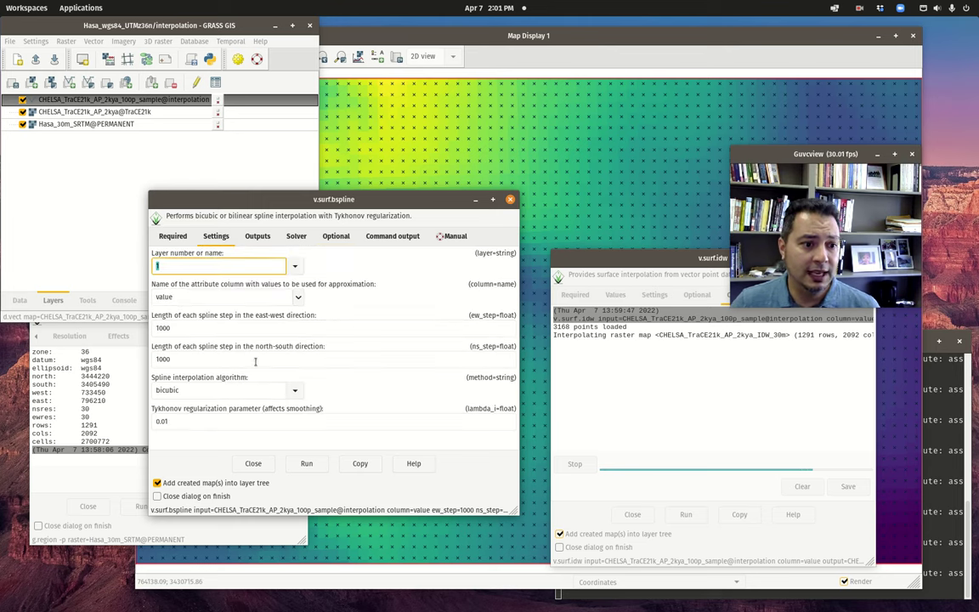
{"action": "double_click", "coordinate": [161, 420]}
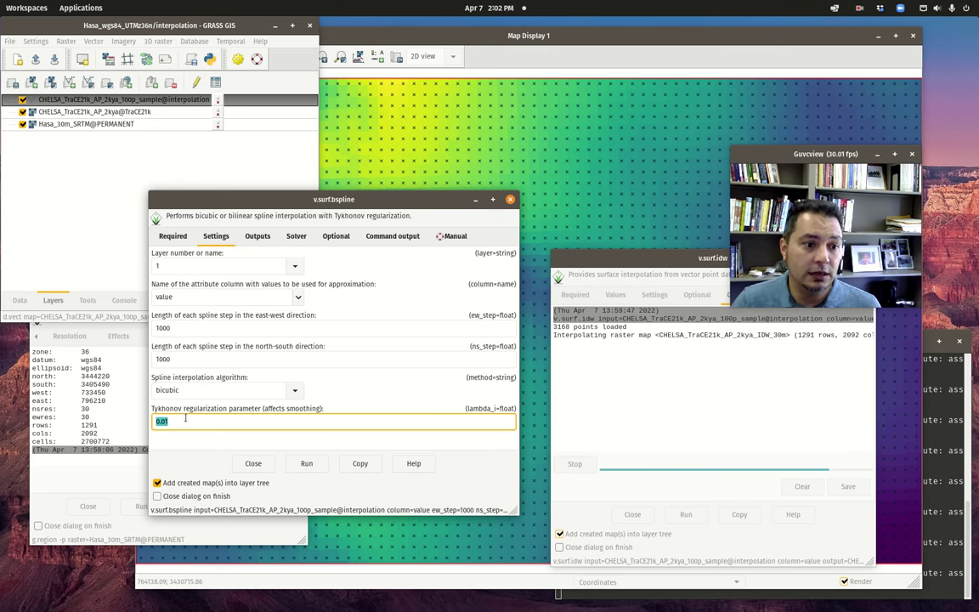
{"action": "left_click", "coordinate": [183, 420]}
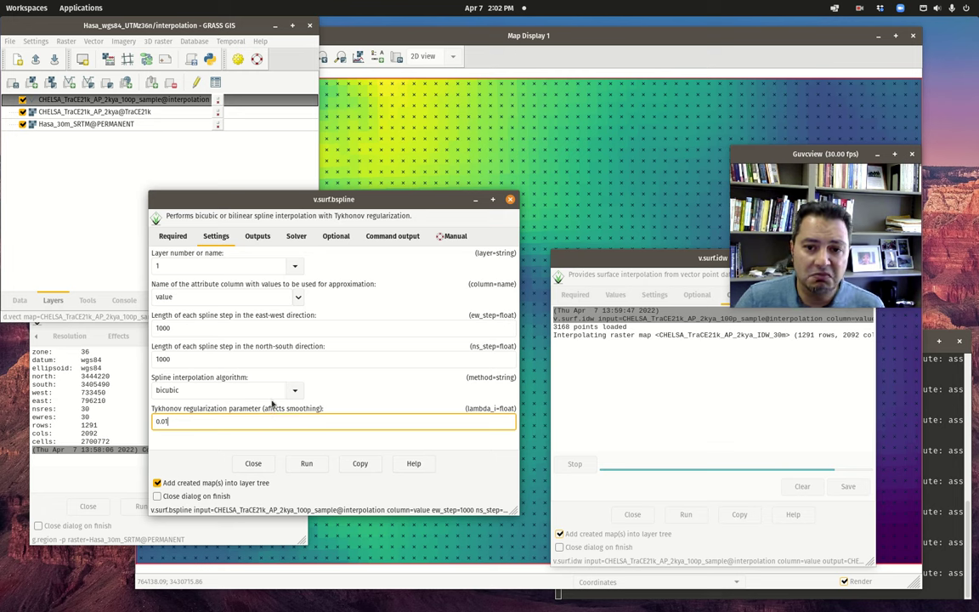
Name the output raster CHELSA_TraCE21k_AP_2kya_Bspline_30m and check the Solver settings.
{"action": "left_click", "coordinate": [257, 236]}
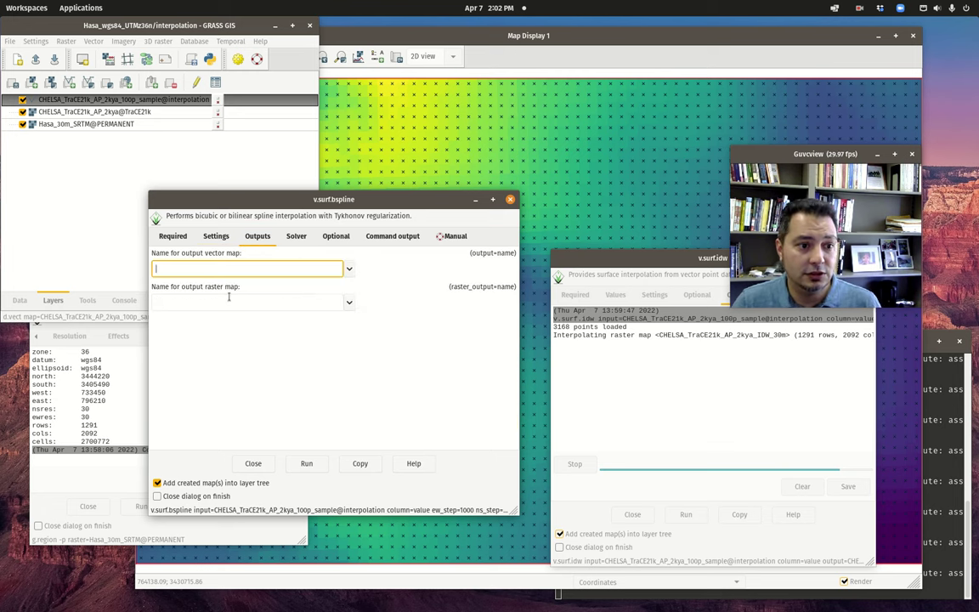
{"action": "left_click", "coordinate": [281, 302]}
{"action": "right_click", "coordinate": [255, 303]}
{"action": "left_click", "coordinate": [274, 332]}
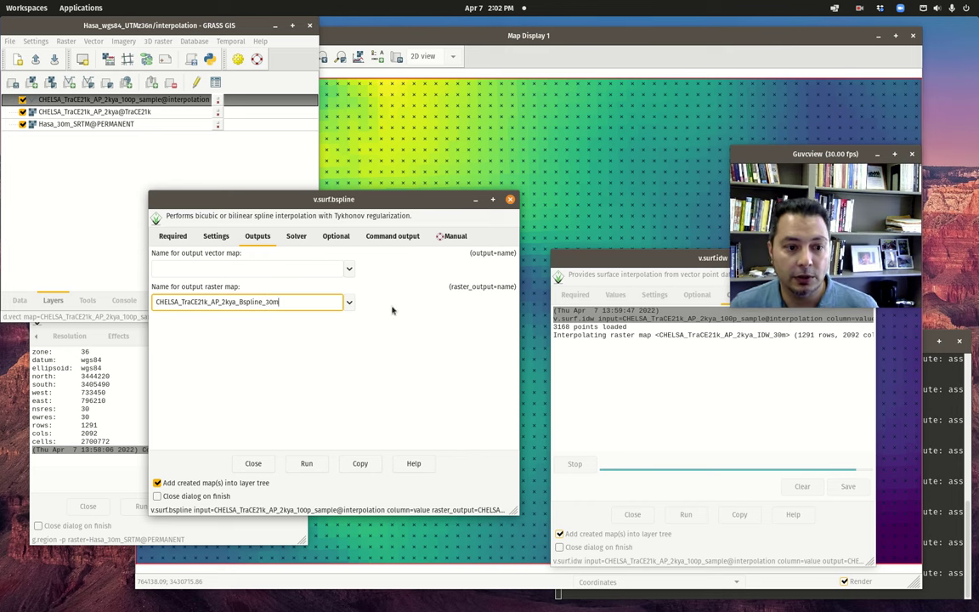
{"action": "left_click", "coordinate": [297, 237]}
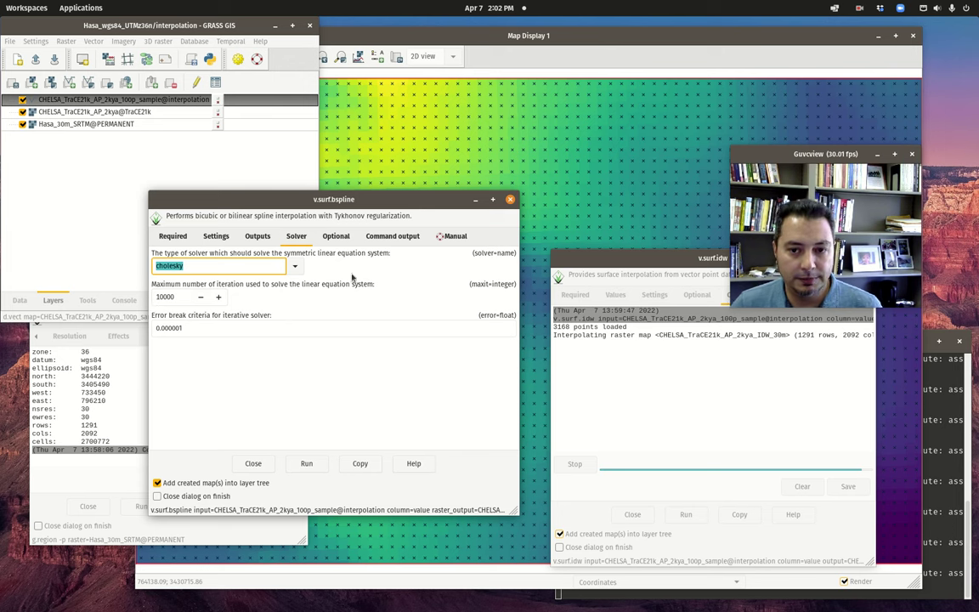
{"action": "left_click", "coordinate": [329, 239]}
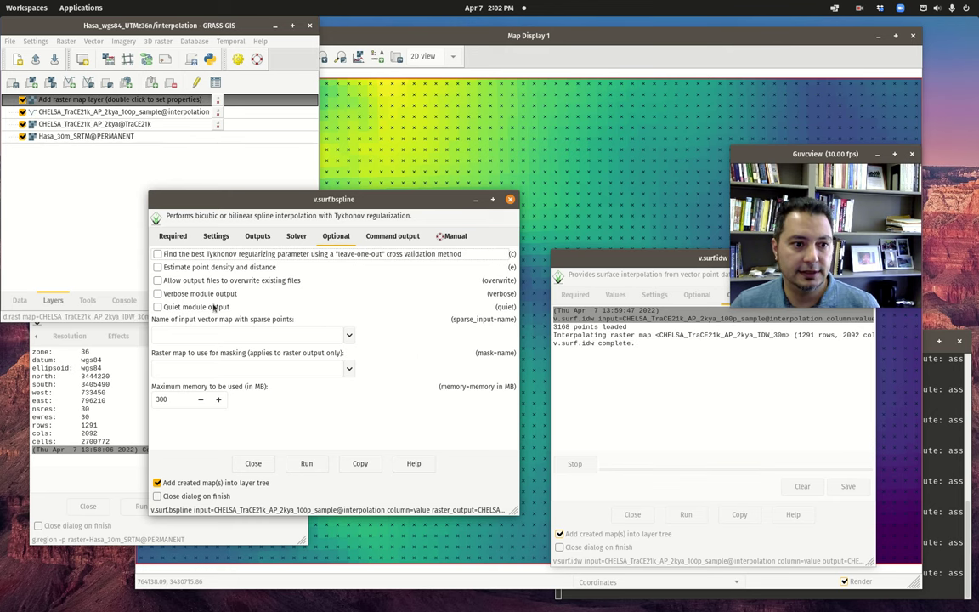
Set maximum memory to 3000 MB, run the B-spline interpolation, and move the dialog aside.
{"action": "left_click", "coordinate": [166, 399]}
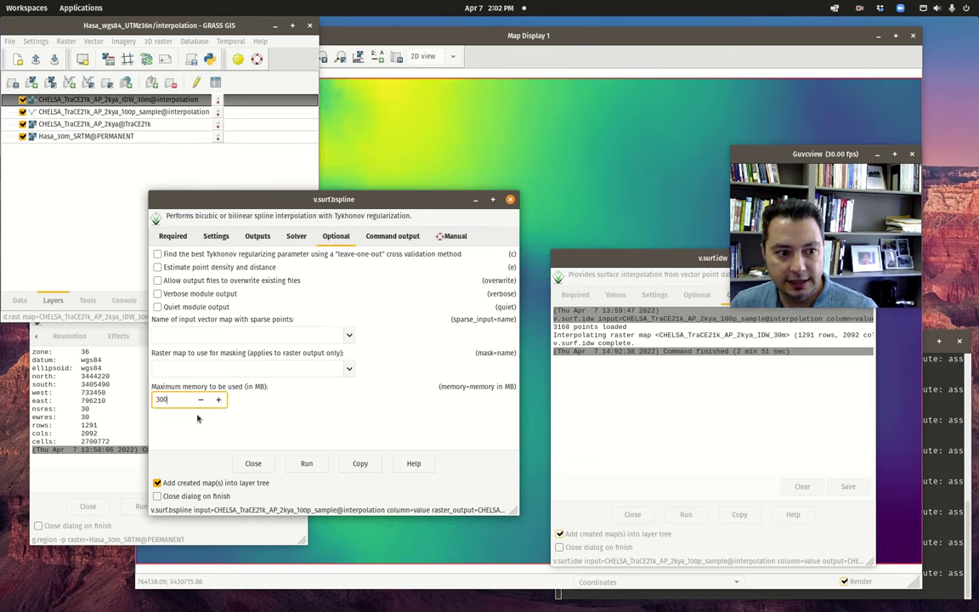
{"action": "type", "text": "0"}
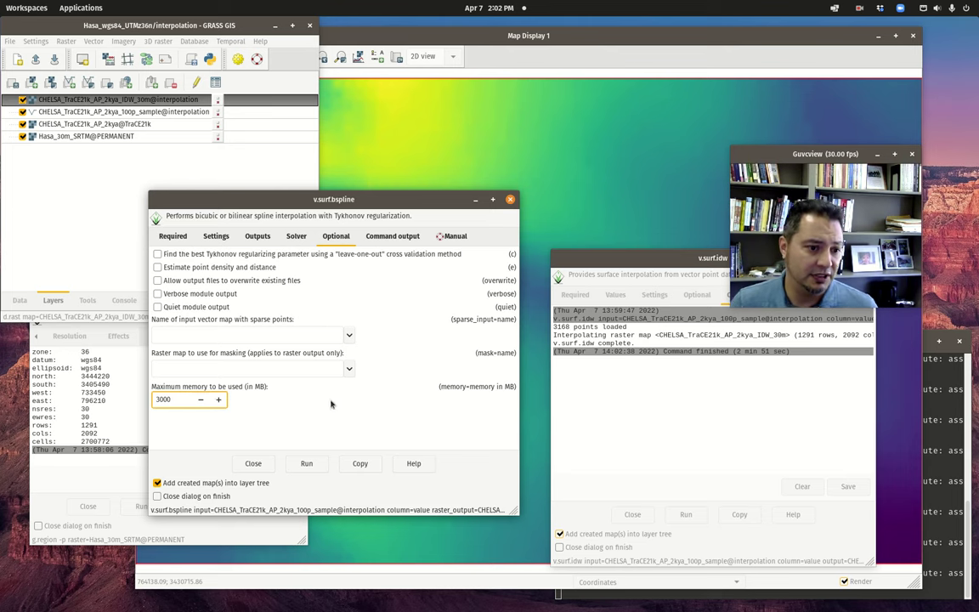
{"action": "left_click", "coordinate": [307, 464]}
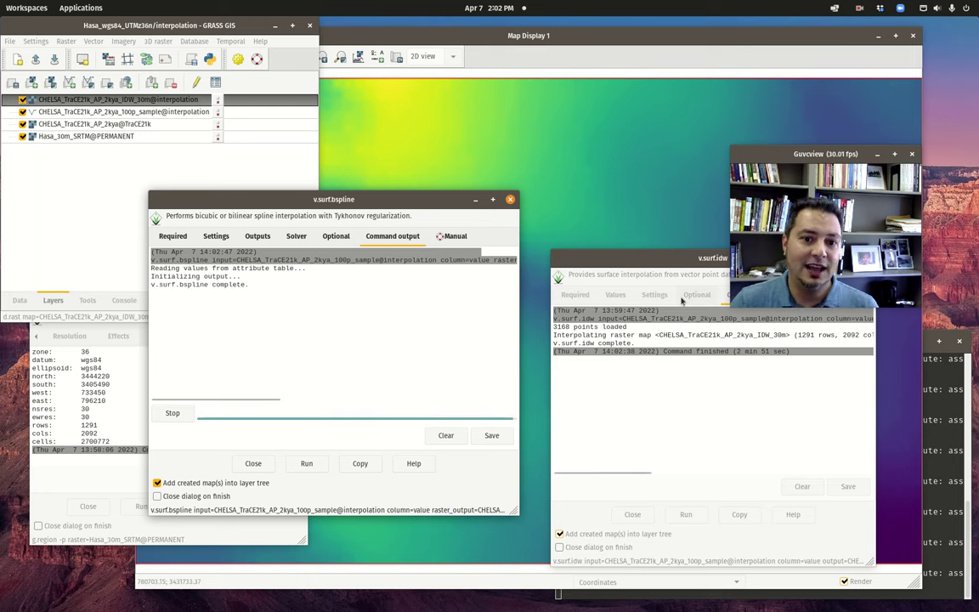
{"action": "left_click_drag", "start_coordinate": [386, 281], "coordinate": [255, 361]}
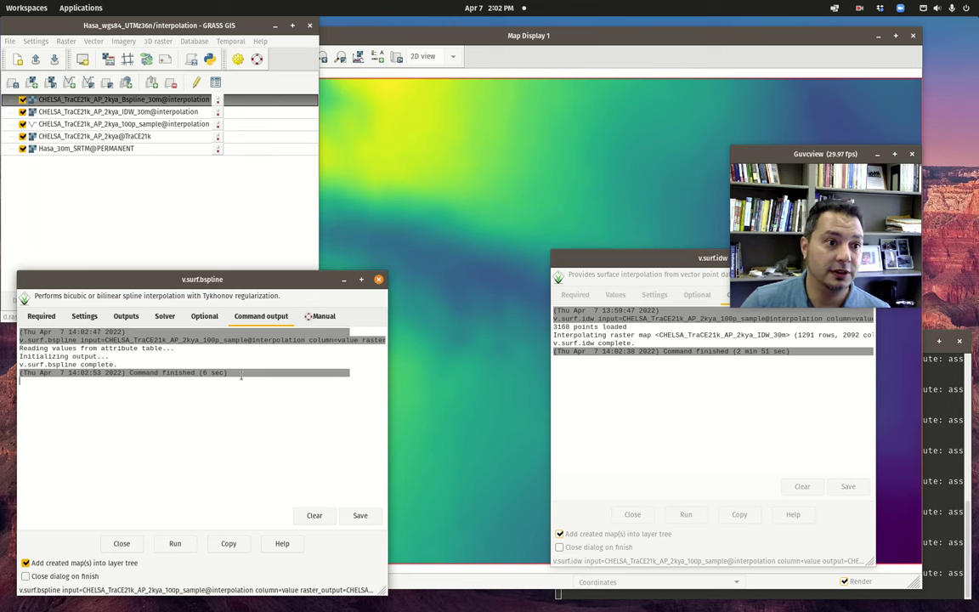
Hide the sample points and toggle the Bspline and IDW layers to compare the surfaces.
{"action": "left_click", "coordinate": [501, 34]}
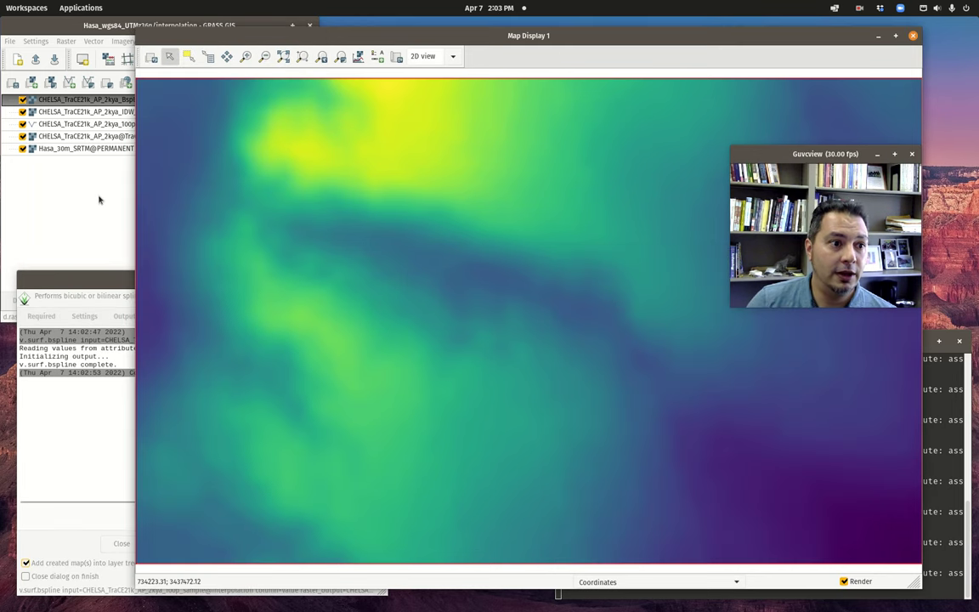
{"action": "left_click", "coordinate": [99, 200]}
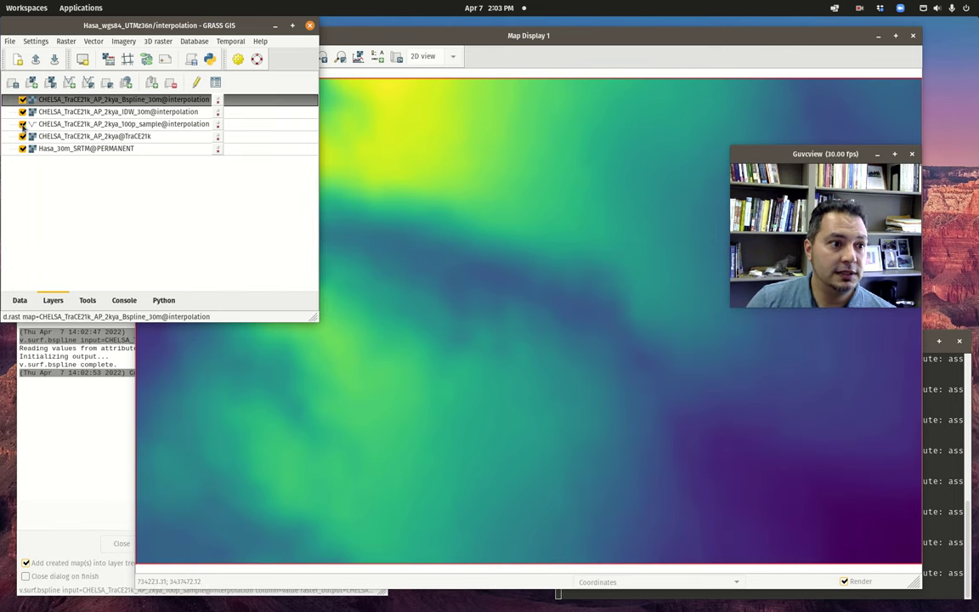
{"action": "left_click", "coordinate": [21, 125]}
{"action": "left_click", "coordinate": [22, 99]}
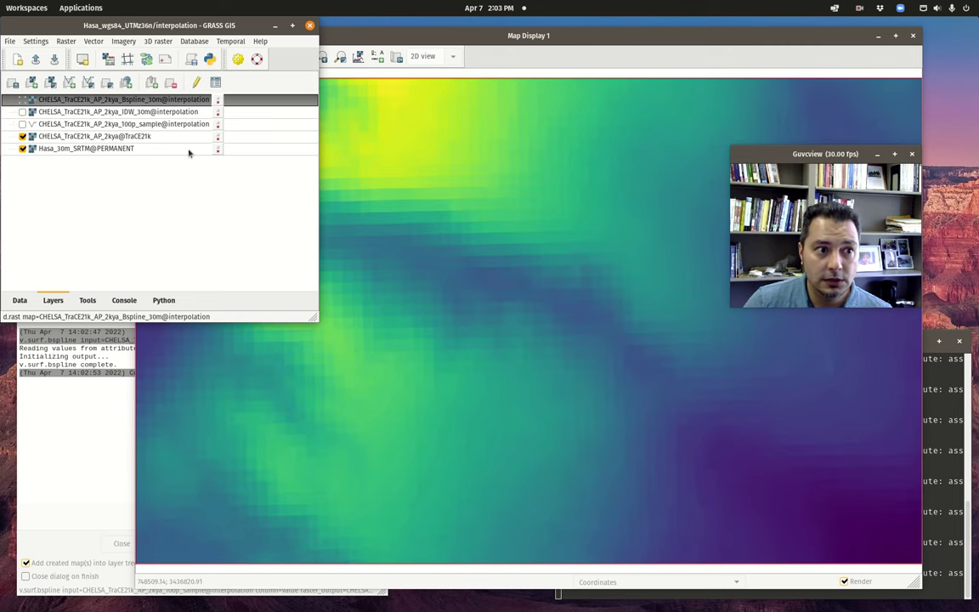
{"action": "left_click", "coordinate": [22, 112]}
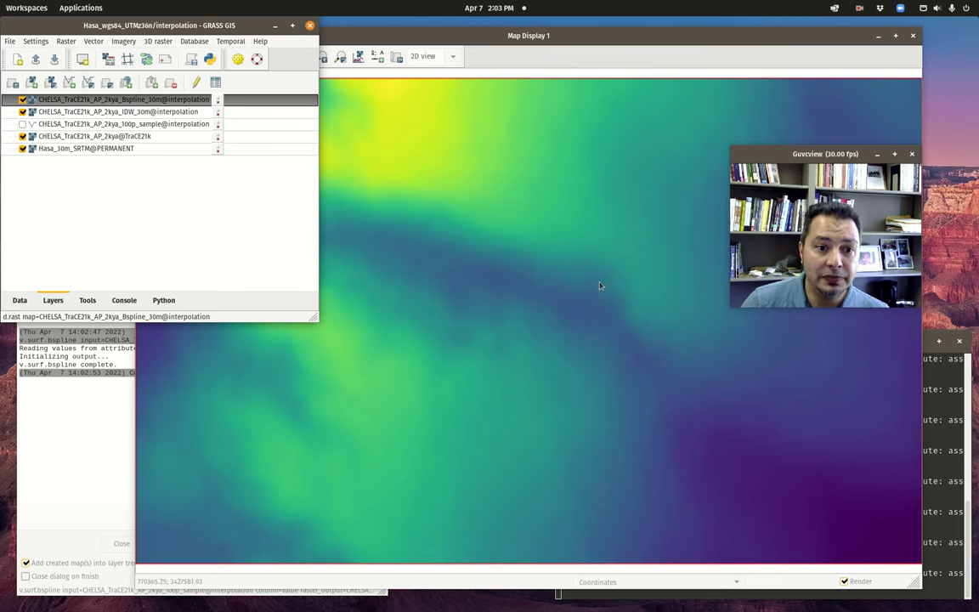
{"action": "left_click", "coordinate": [476, 125]}
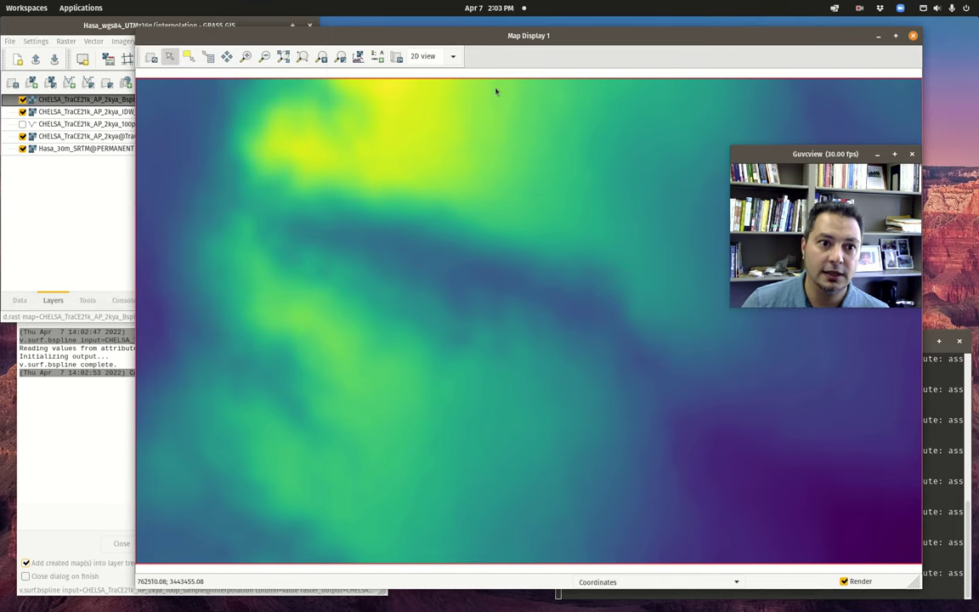
Add a 125–323 raster legend for the B-spline surface and drag it up the left edge.
{"action": "left_click", "coordinate": [378, 57]}
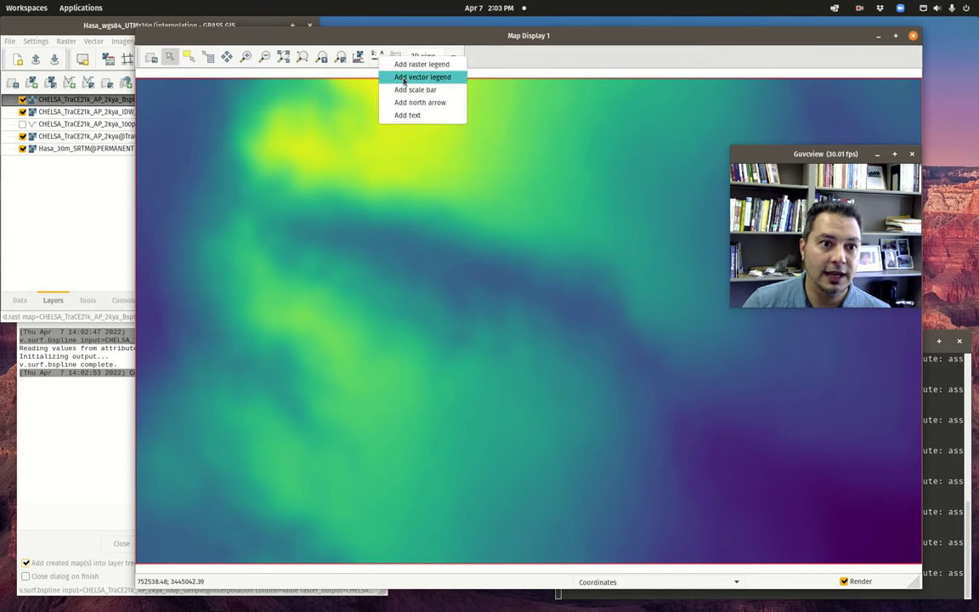
{"action": "left_click", "coordinate": [418, 65]}
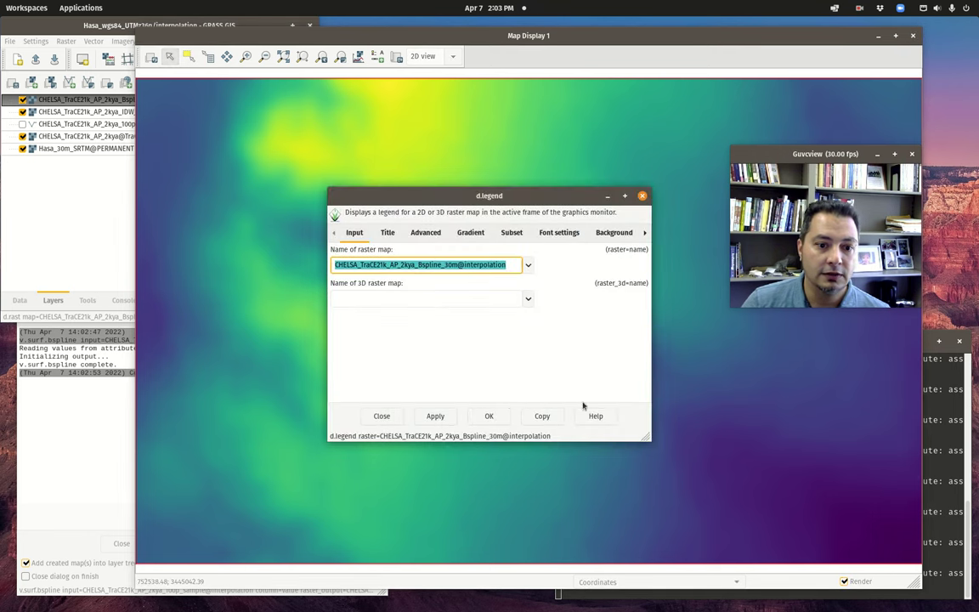
{"action": "left_click", "coordinate": [493, 414]}
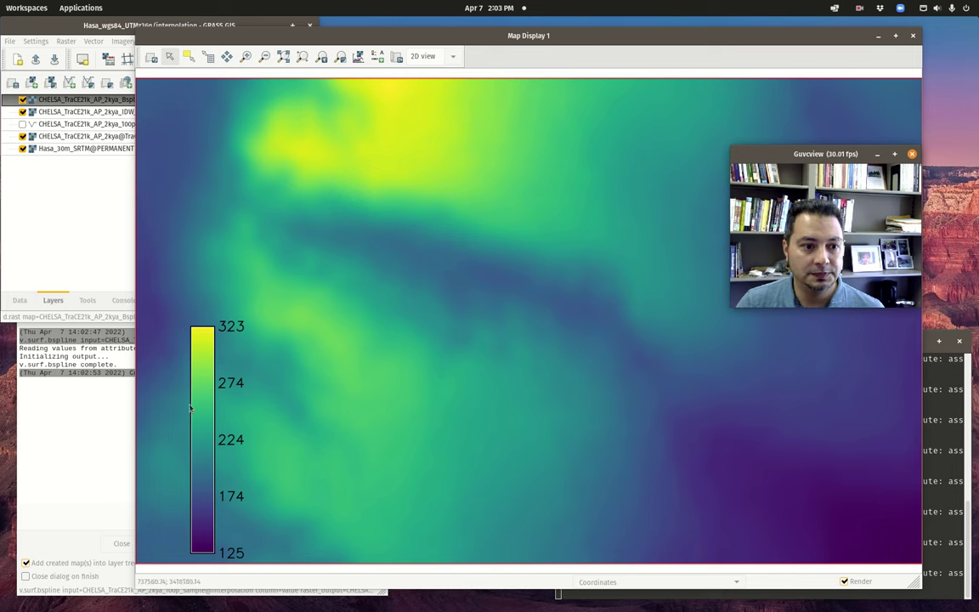
{"action": "left_click_drag", "start_coordinate": [190, 409], "coordinate": [150, 334]}
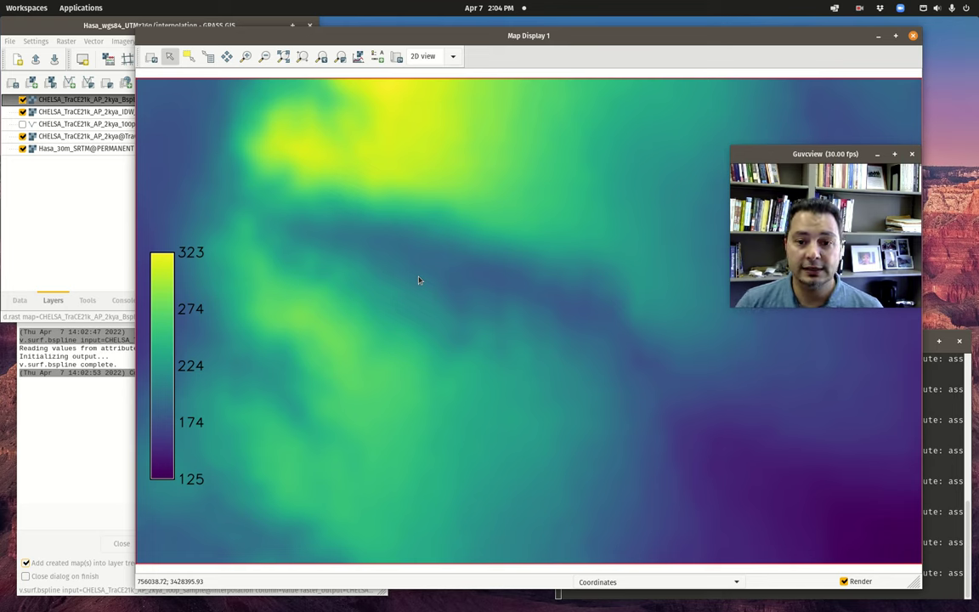
{"action": "left_click", "coordinate": [99, 34]}
{"action": "left_click", "coordinate": [65, 41]}
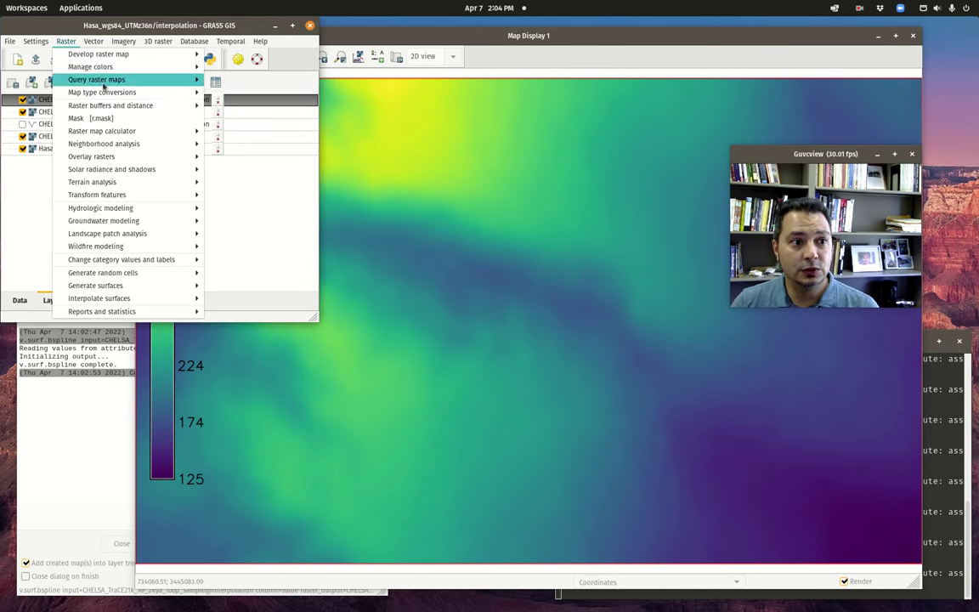
{"action": "mouse_move", "coordinate": [100, 68]}
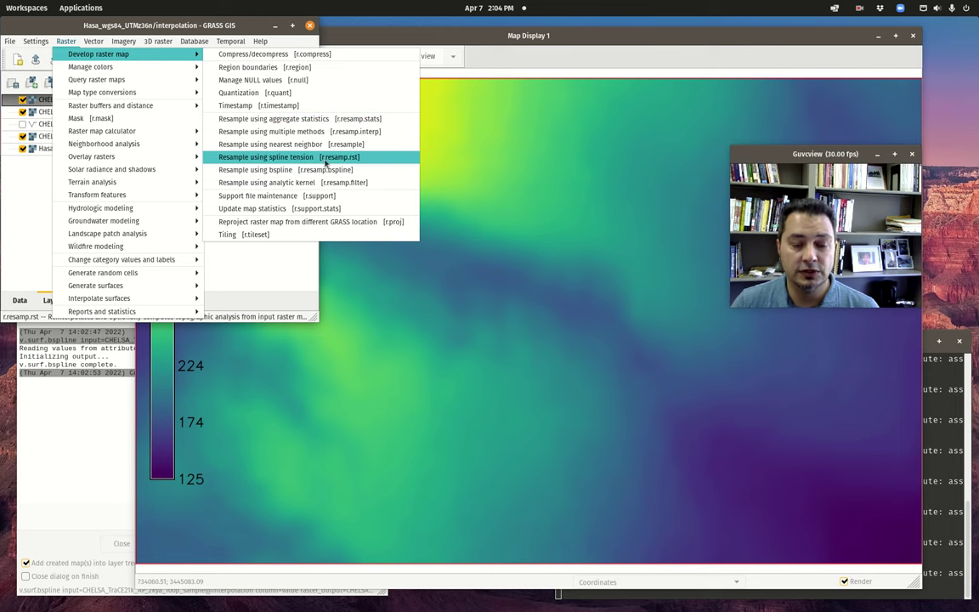
{"action": "left_click", "coordinate": [404, 245]}
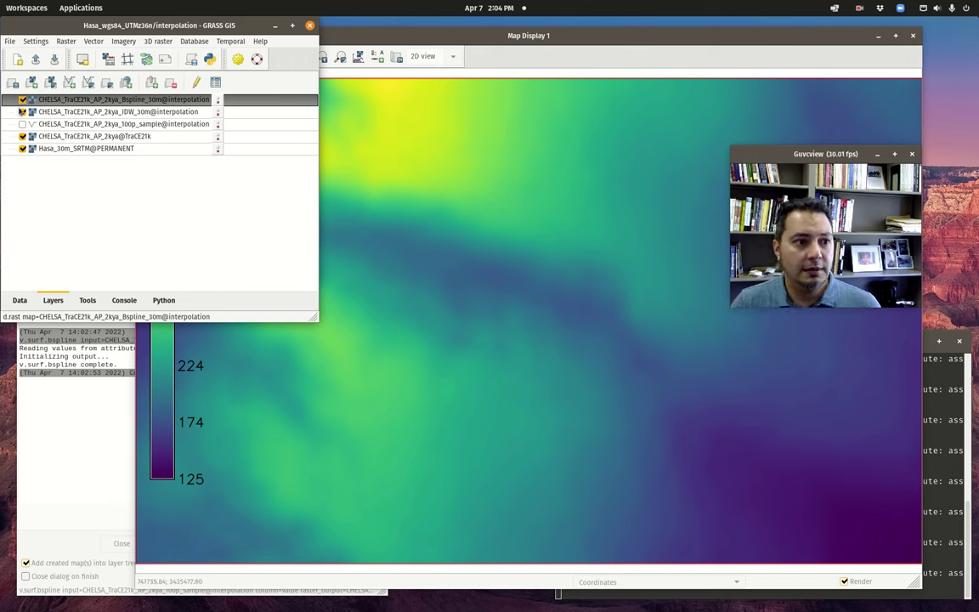
Hide the B-spline, IDW and coarse TraCE21k layers and select Hasa_30m_SRTM elevation.
{"action": "left_click", "coordinate": [22, 100]}
{"action": "left_click", "coordinate": [22, 111]}
{"action": "left_click", "coordinate": [22, 136]}
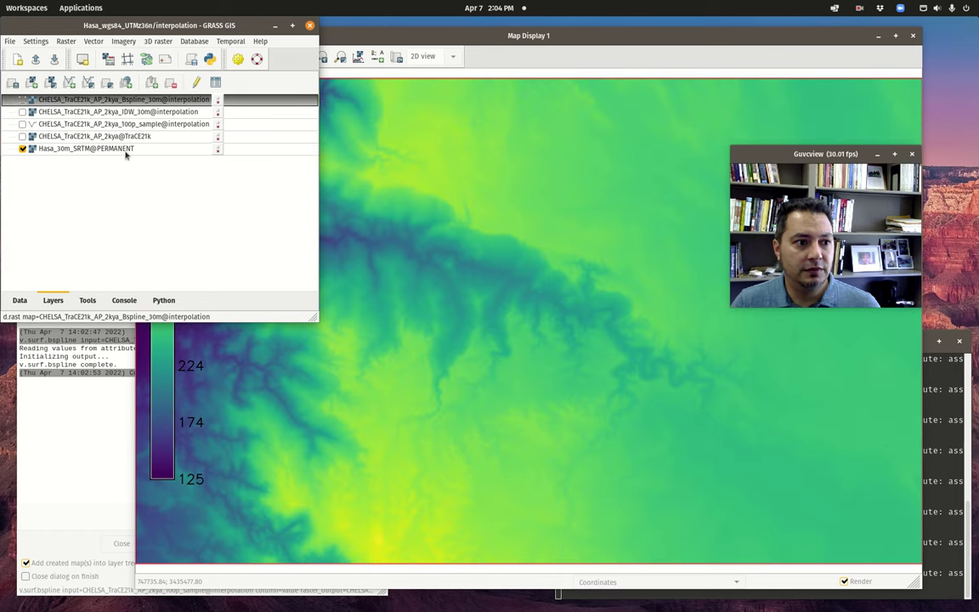
{"action": "left_click", "coordinate": [108, 146]}
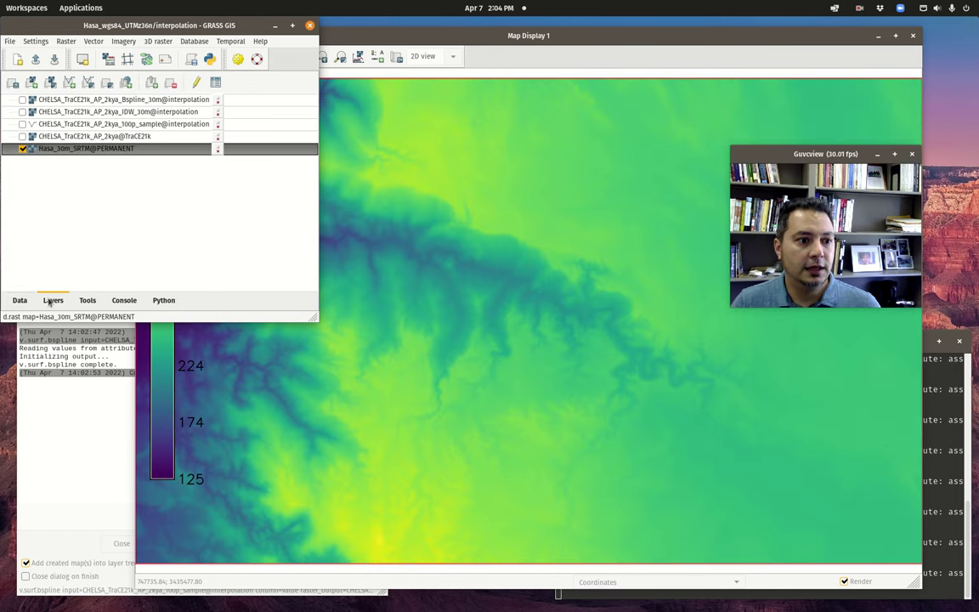
Add WHS_sites from the PERMANENT mapset in the Data catalog to the map.
{"action": "left_click", "coordinate": [20, 301]}
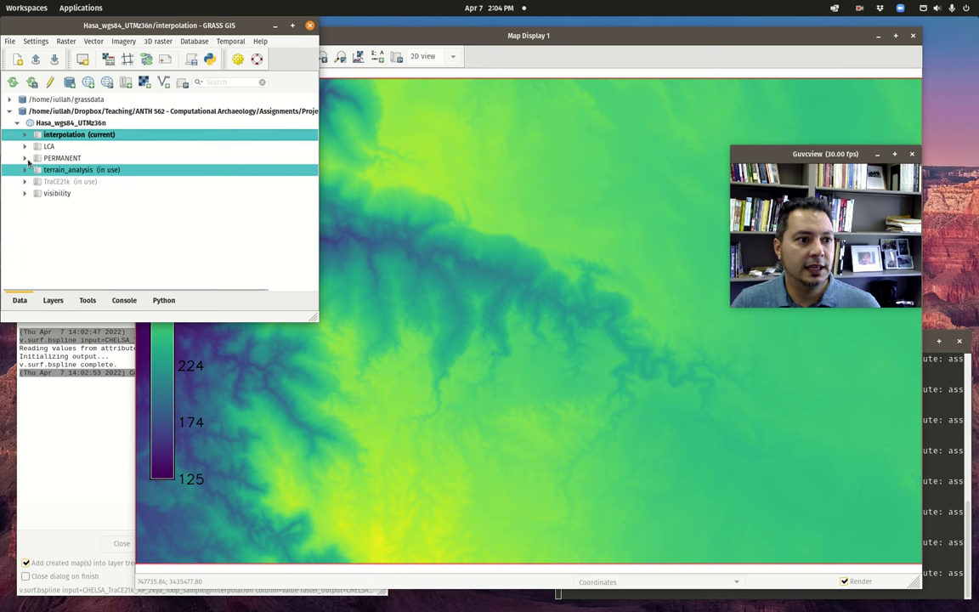
{"action": "left_click", "coordinate": [25, 158]}
{"action": "double_click", "coordinate": [66, 240]}
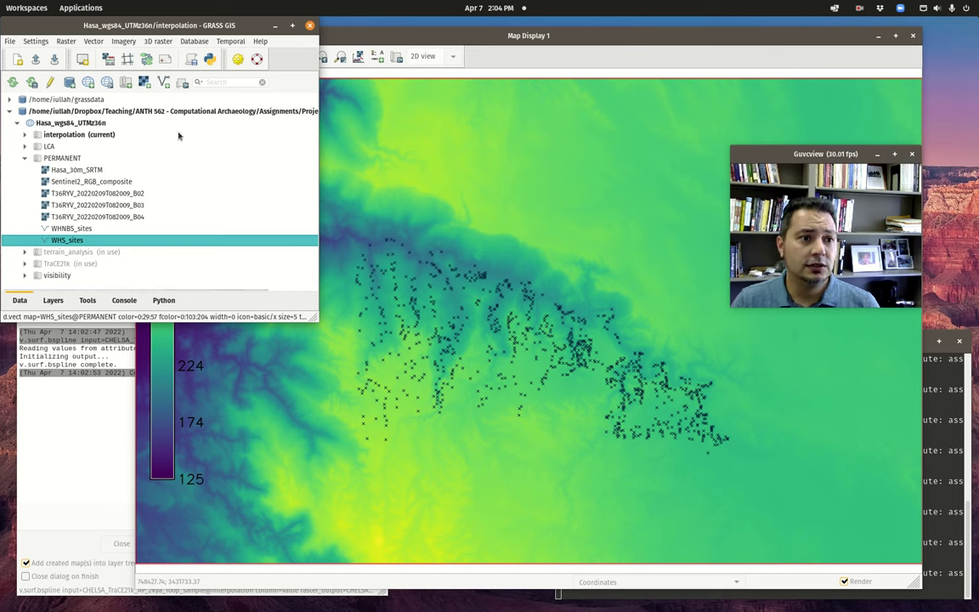
{"action": "left_click", "coordinate": [92, 42]}
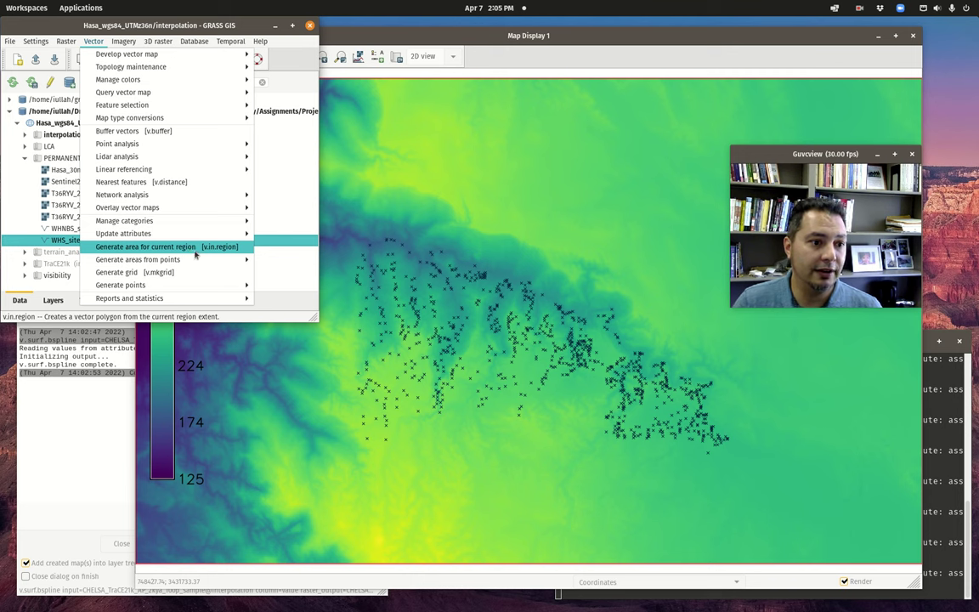
Create the WHS_sites_hull convex hull of the WHS sites with v.hull.
{"action": "mouse_move", "coordinate": [179, 259]}
{"action": "left_click", "coordinate": [314, 264]}
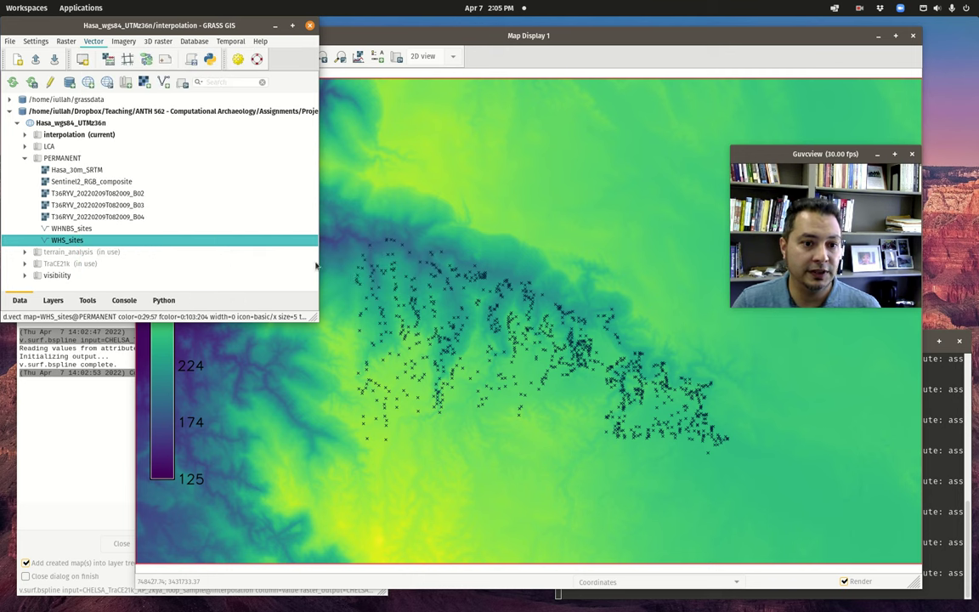
{"action": "left_click", "coordinate": [513, 300]}
{"action": "type", "text": "WHS"}
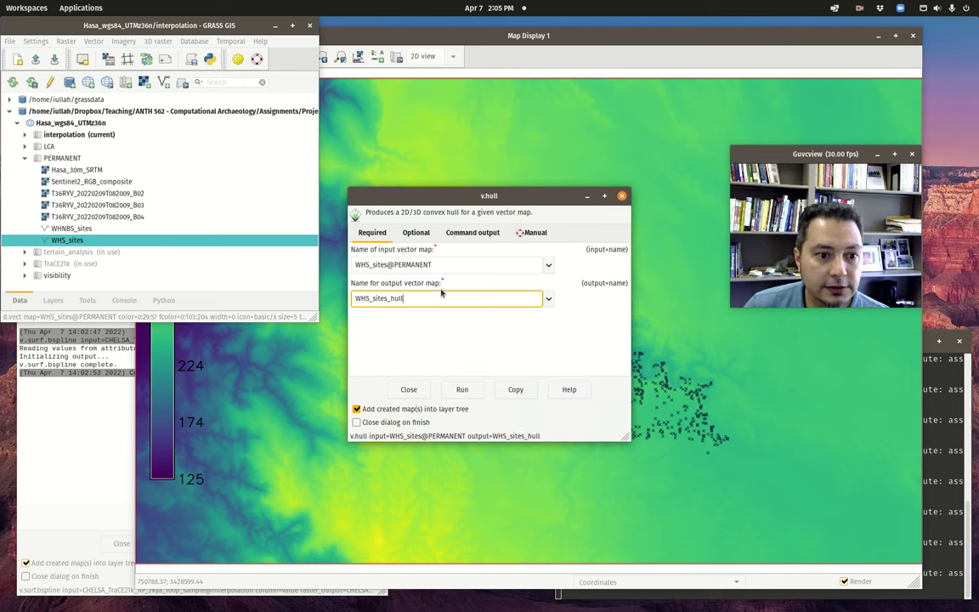
{"action": "type", "text": "_sites_hull"}
{"action": "left_click", "coordinate": [462, 389]}
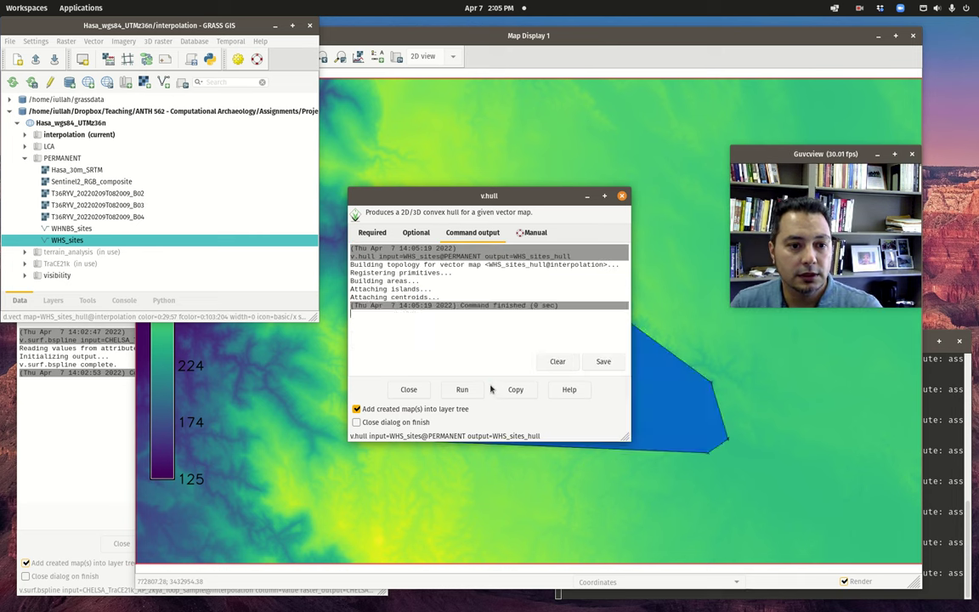
{"action": "left_click_drag", "start_coordinate": [475, 196], "coordinate": [171, 182]}
{"action": "left_click", "coordinate": [316, 183]}
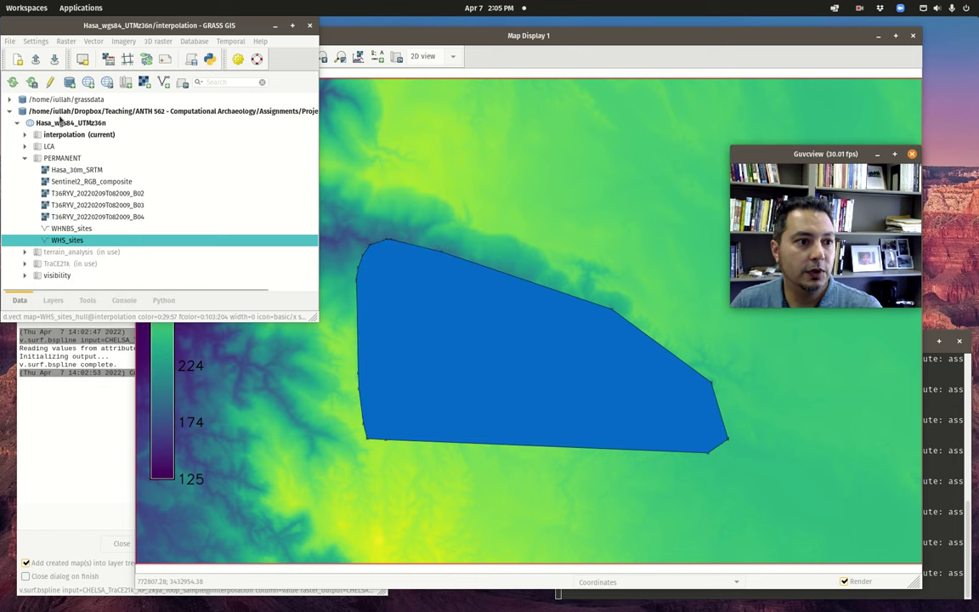
Move the WHS_sites layer above WHS_sites_hull in the layer list.
{"action": "left_click", "coordinate": [53, 299]}
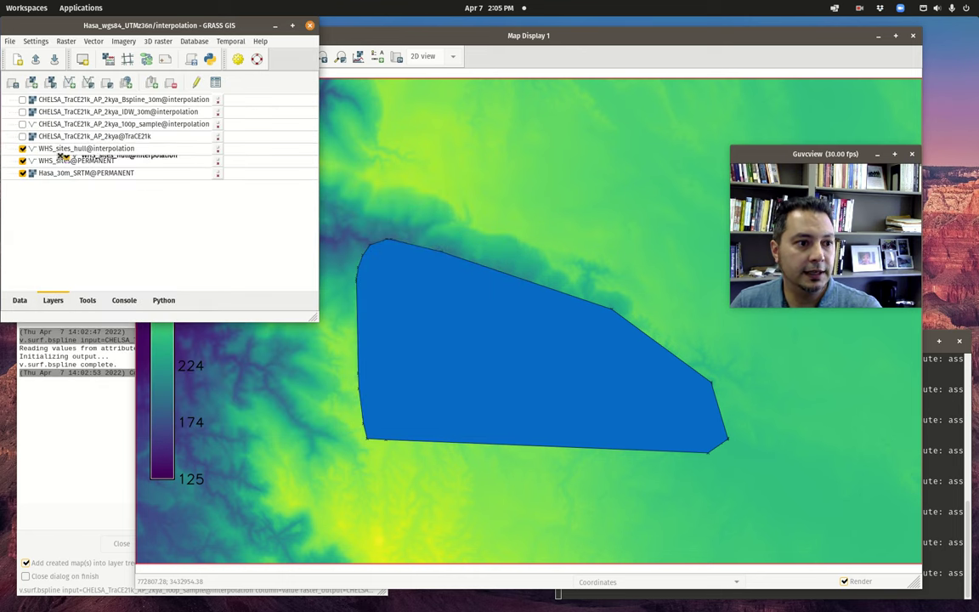
{"action": "left_click", "coordinate": [49, 151]}
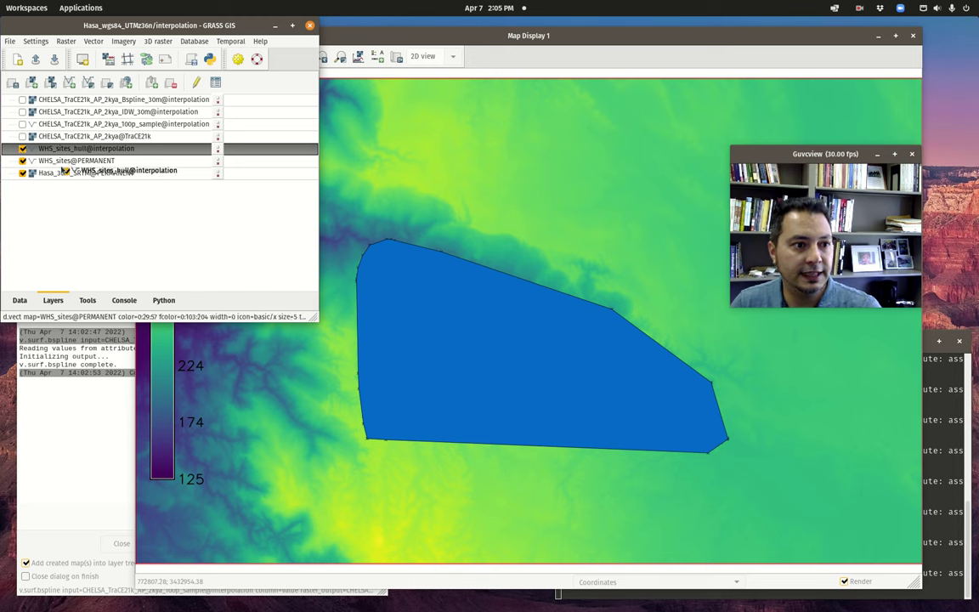
{"action": "left_click_drag", "start_coordinate": [105, 168], "coordinate": [100, 136]}
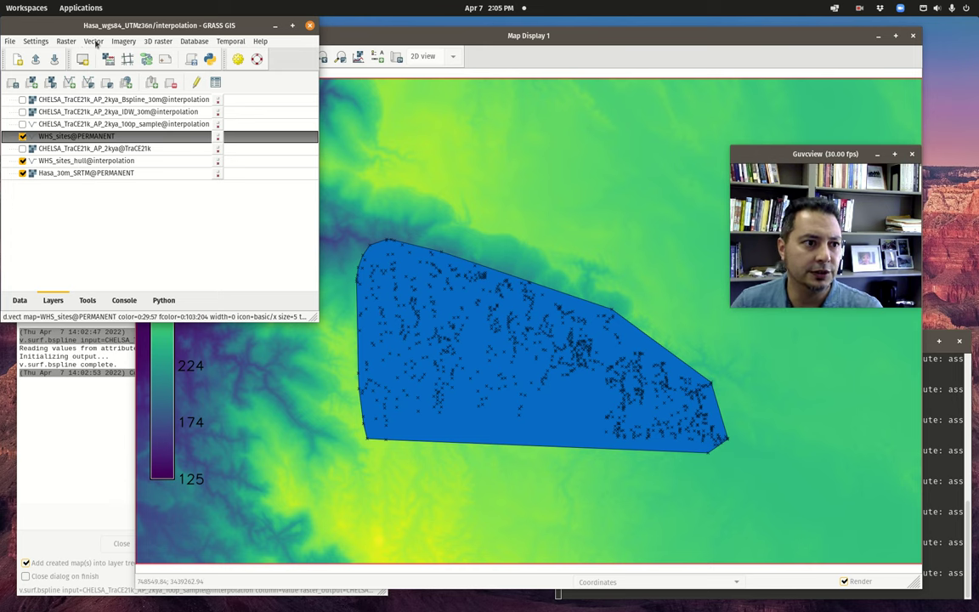
Set up v.buffer with input WHS_sites_hull and output WHS_sites_hull_buf.
{"action": "left_click", "coordinate": [93, 41]}
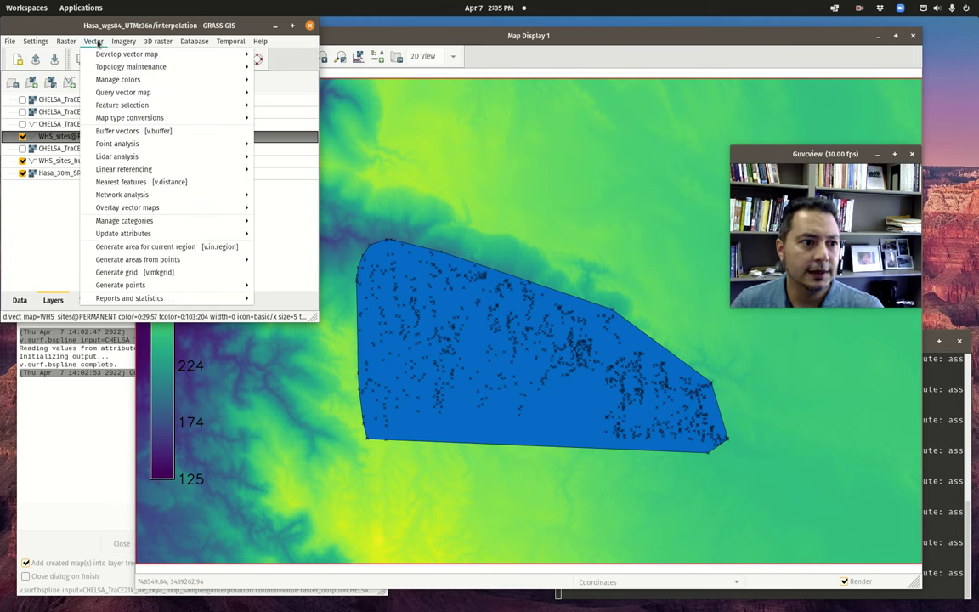
{"action": "left_click", "coordinate": [146, 133]}
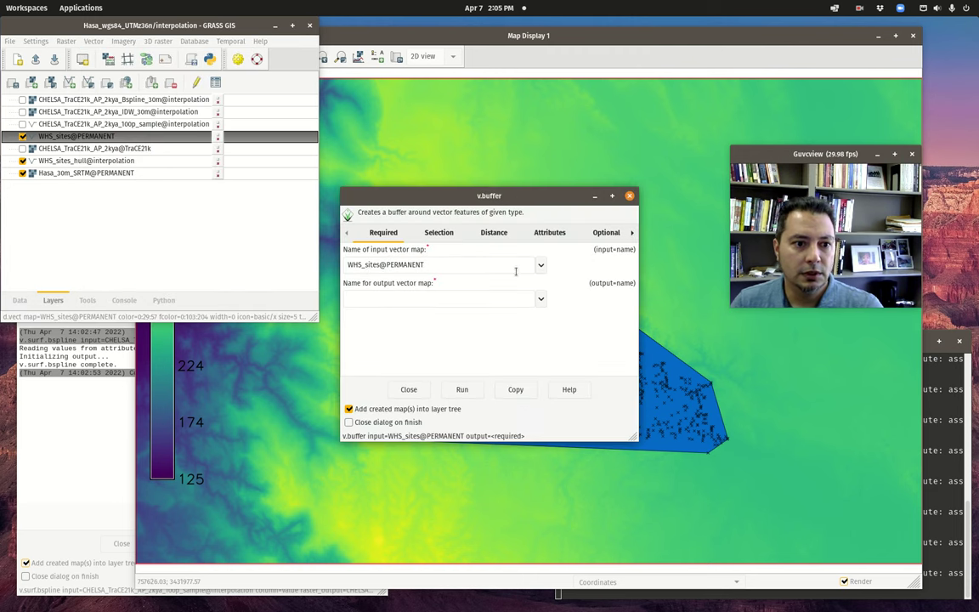
{"action": "left_click", "coordinate": [393, 267]}
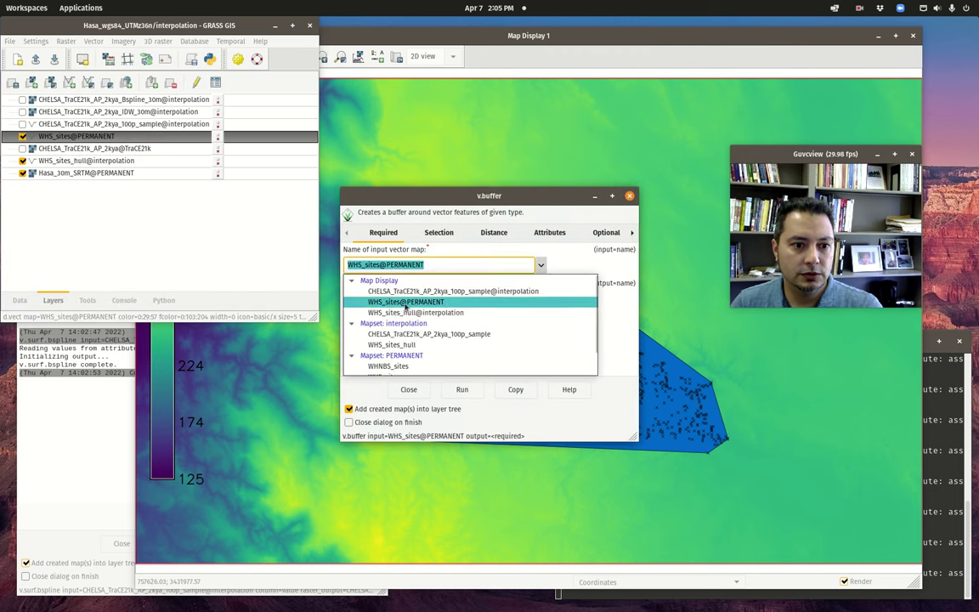
{"action": "left_click", "coordinate": [398, 296]}
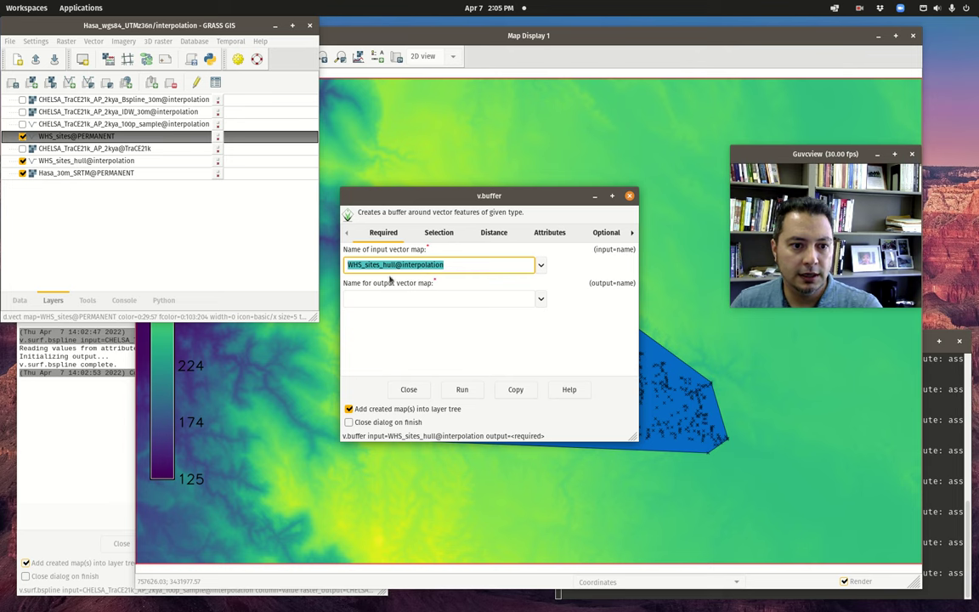
{"action": "left_click_drag", "start_coordinate": [395, 264], "coordinate": [342, 264]}
{"action": "key", "text": "ctrl+c"}
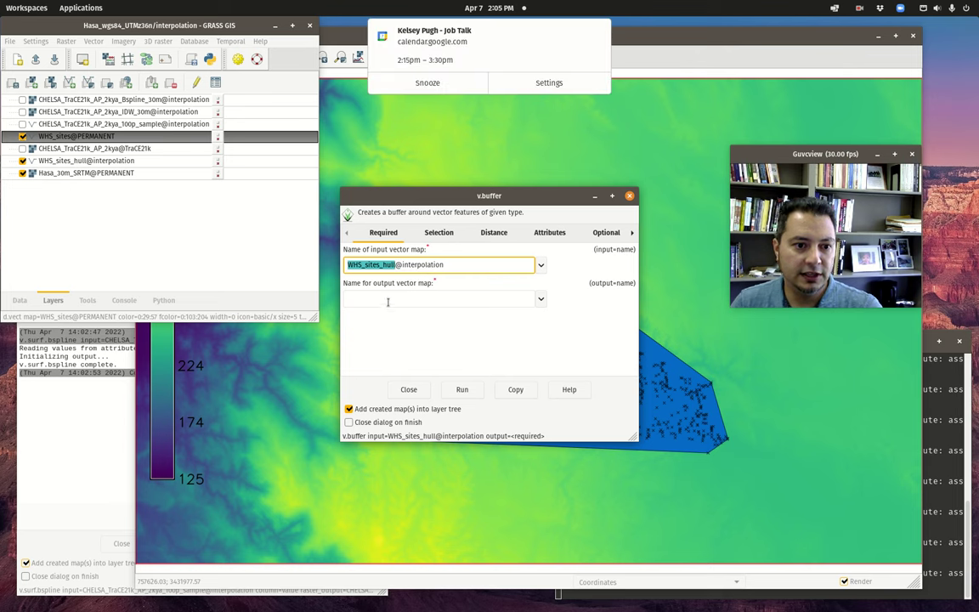
{"action": "left_click", "coordinate": [389, 298]}
{"action": "key", "text": "ctrl+v"}
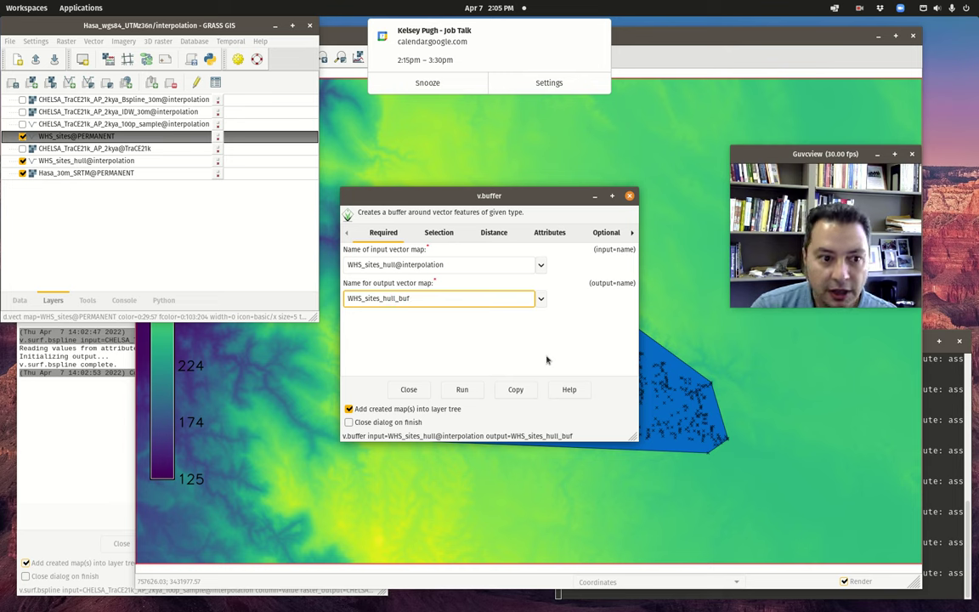
Buffer at distance 2000, run it, and draw WHS_sites above the buffer layer.
{"action": "left_click", "coordinate": [438, 233]}
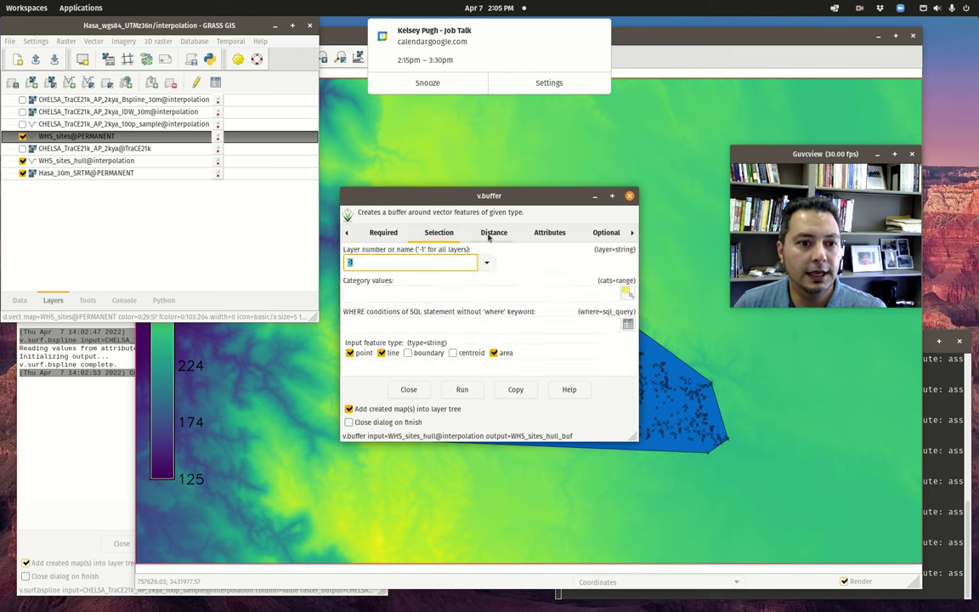
{"action": "left_click", "coordinate": [493, 233]}
{"action": "type", "text": "2000"}
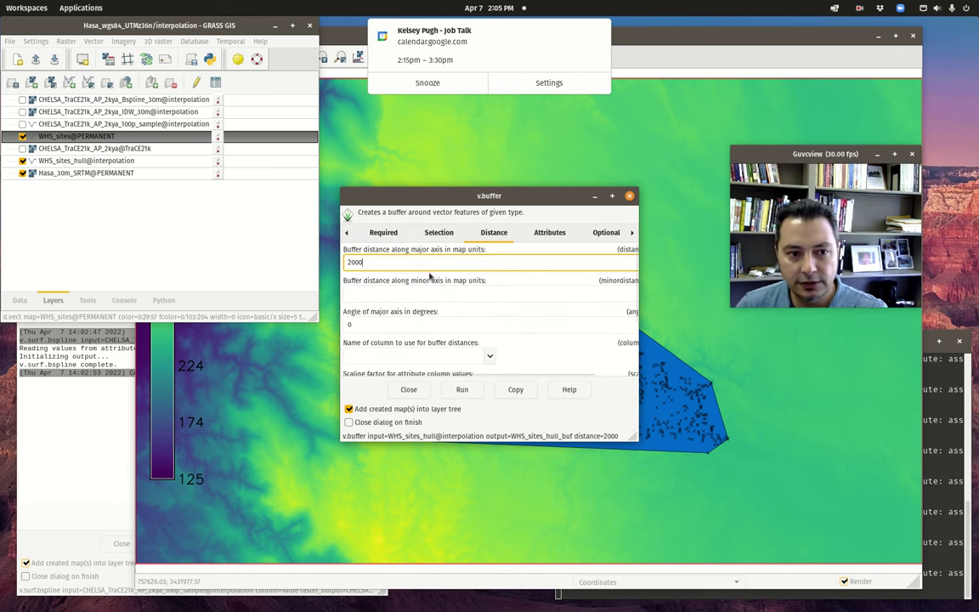
{"action": "left_click", "coordinate": [461, 389]}
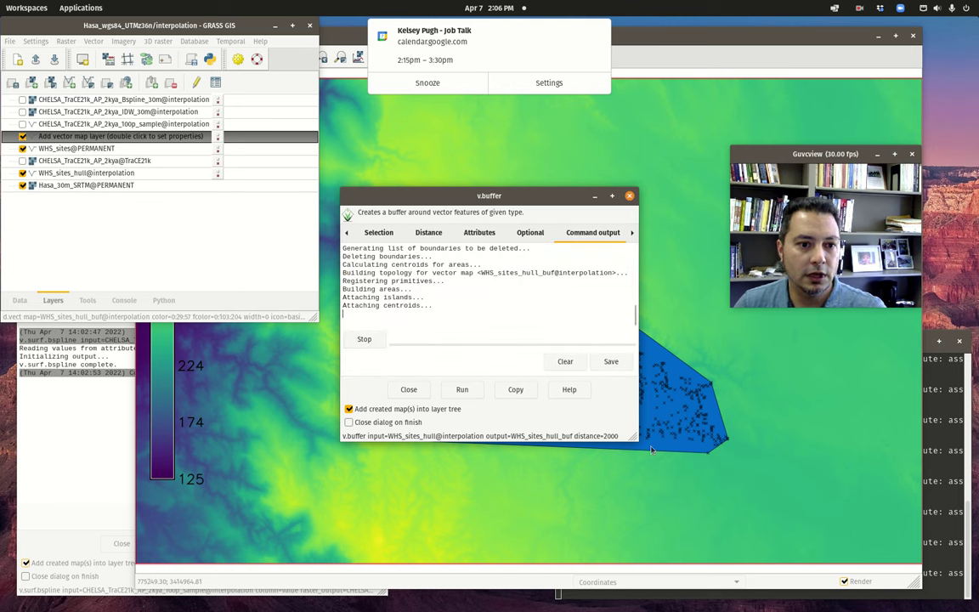
{"action": "left_click", "coordinate": [629, 195]}
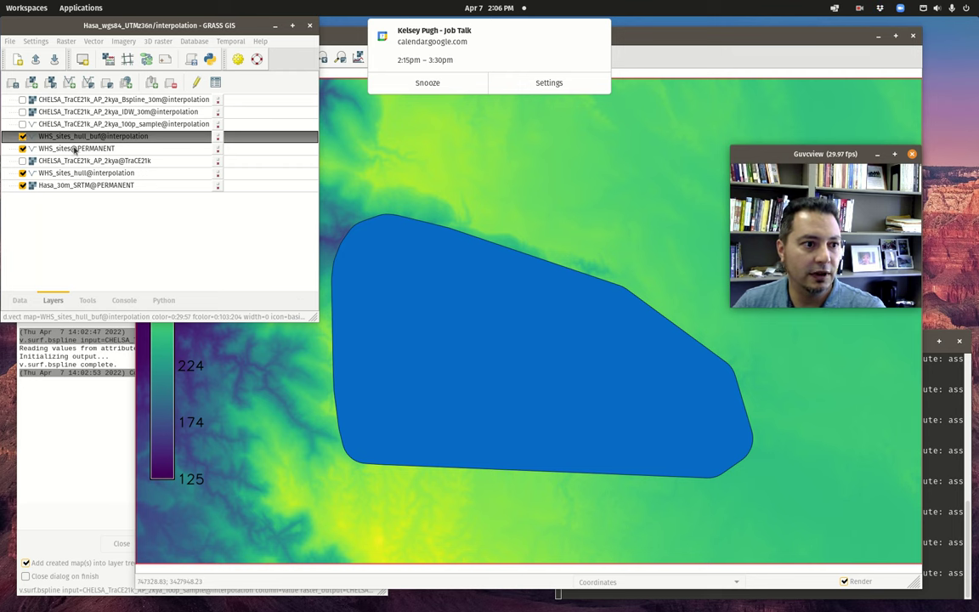
{"action": "left_click_drag", "start_coordinate": [73, 134], "coordinate": [74, 162]}
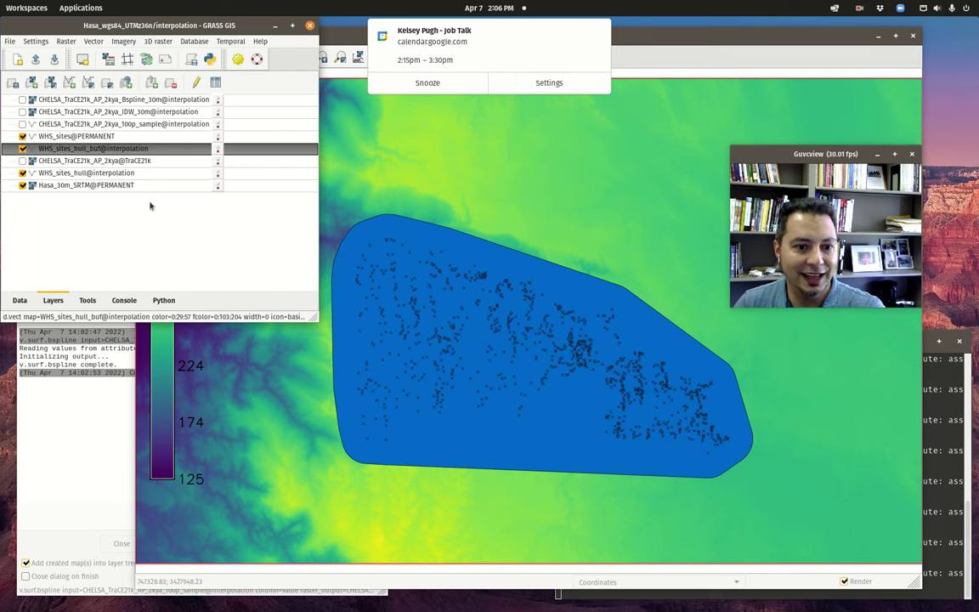
Rasterize the WHS_sites_hull_buf buffer with v.to.rast into WHS_sites_hull_buf using a constant value of 1.
{"action": "left_click", "coordinate": [9, 43]}
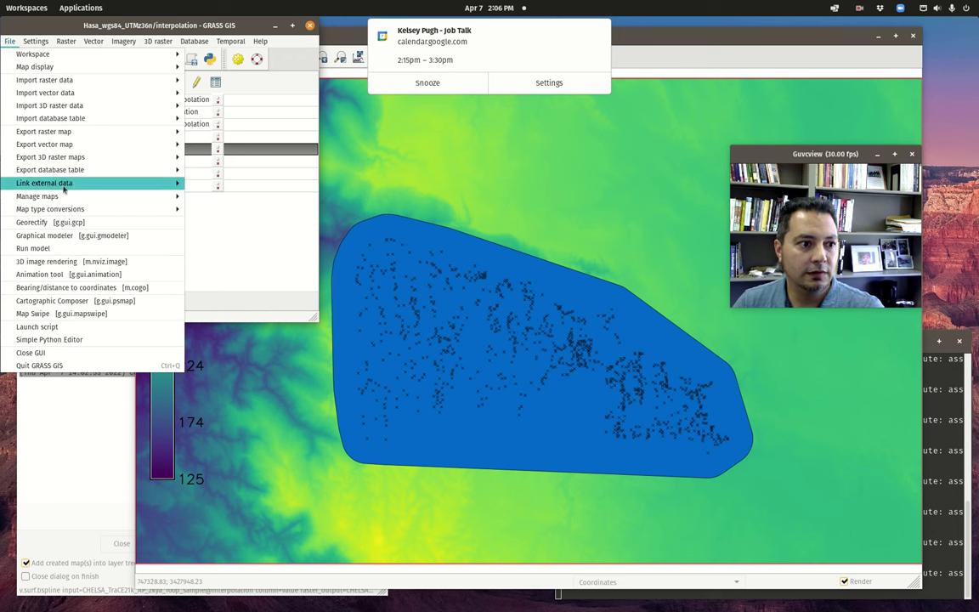
{"action": "mouse_move", "coordinate": [73, 211]}
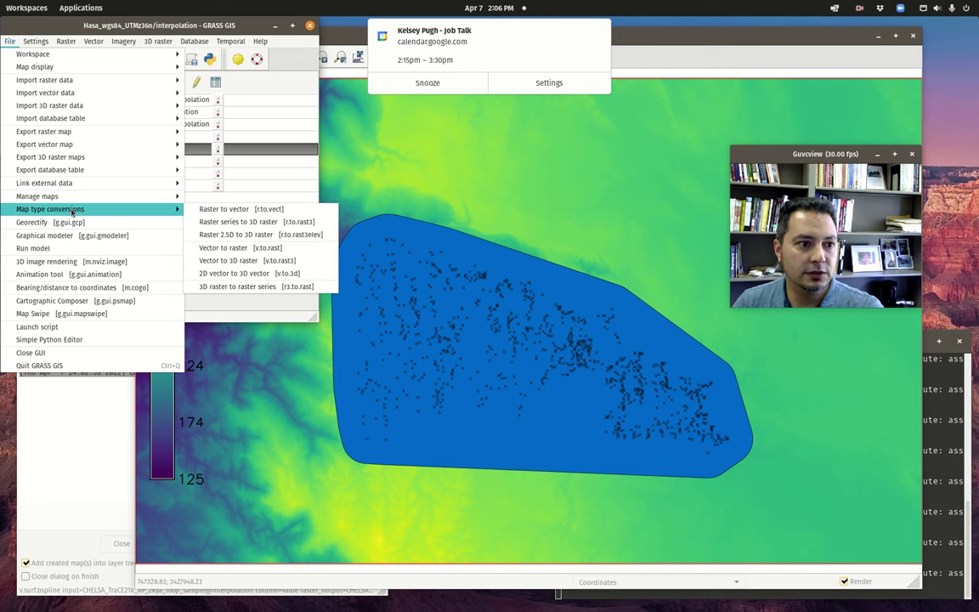
{"action": "left_click", "coordinate": [272, 248]}
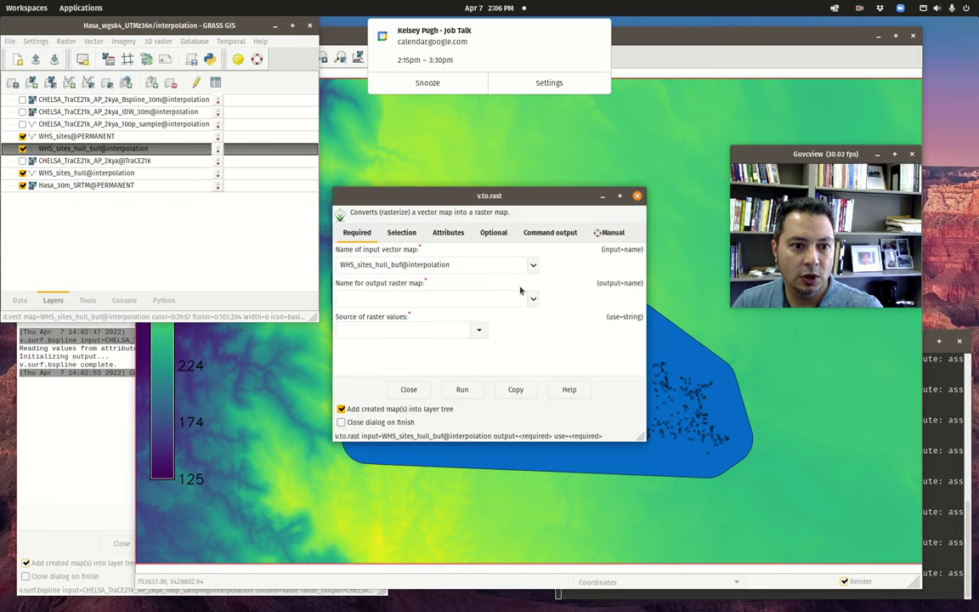
{"action": "left_click", "coordinate": [368, 264]}
{"action": "left_click_drag", "start_coordinate": [400, 263], "coordinate": [349, 253]}
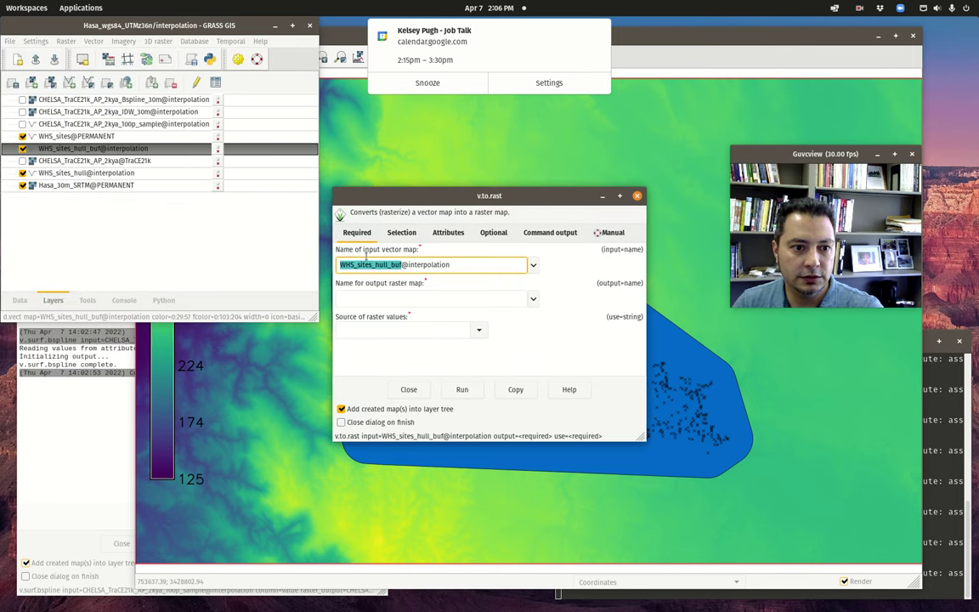
{"action": "middle_click", "coordinate": [371, 297]}
{"action": "left_click", "coordinate": [479, 330]}
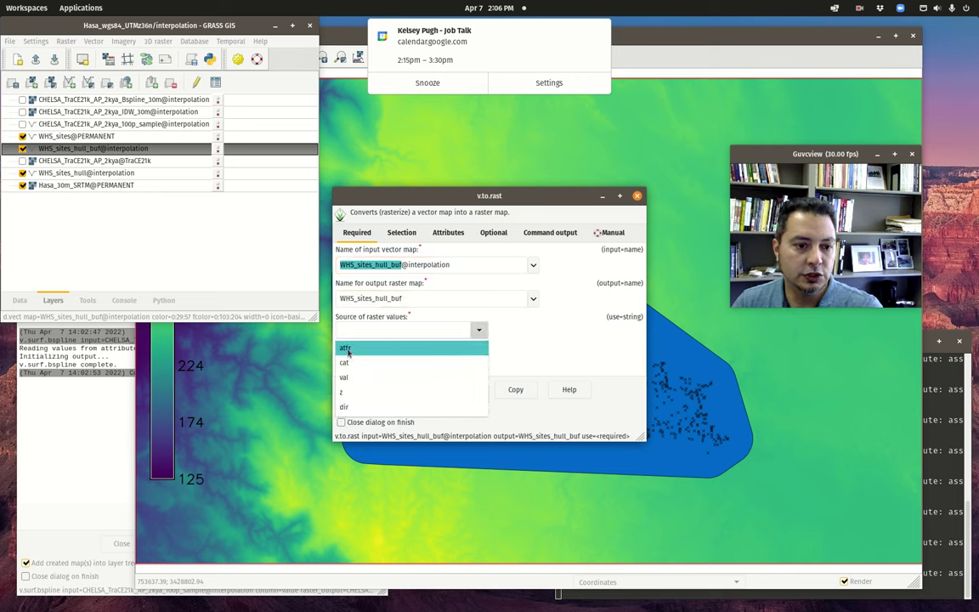
{"action": "left_click", "coordinate": [343, 376]}
{"action": "left_click", "coordinate": [491, 234]}
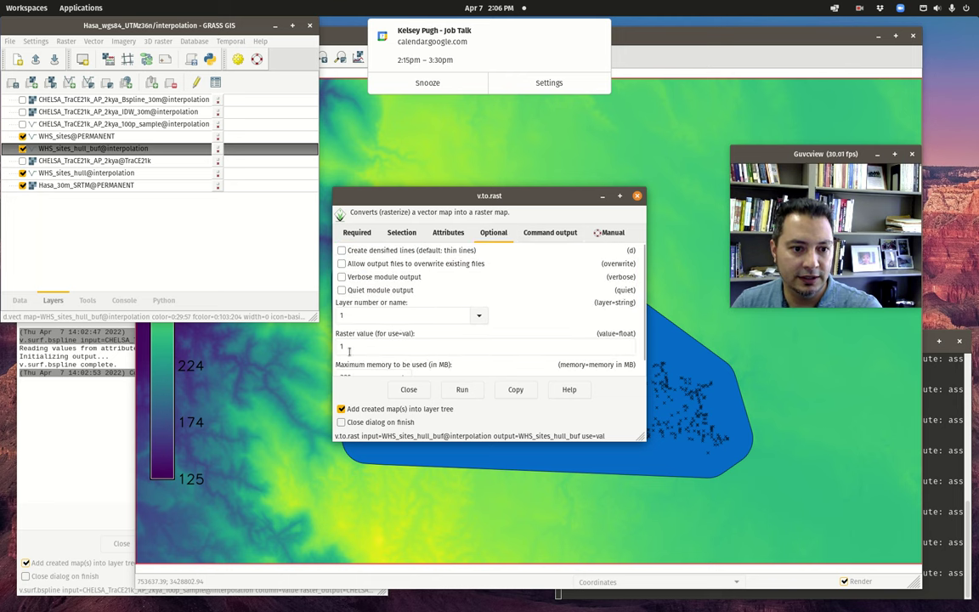
{"action": "double_click", "coordinate": [399, 347]}
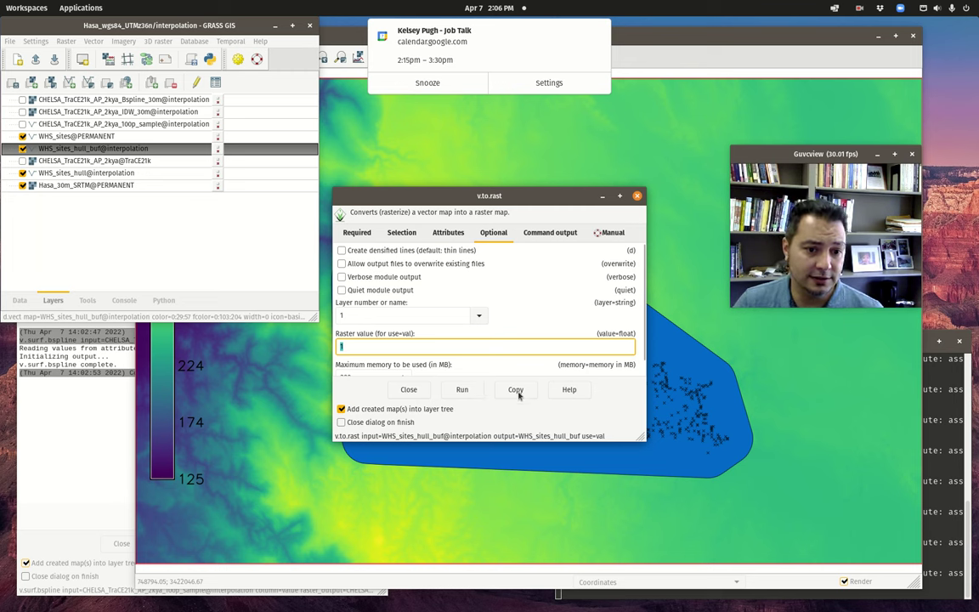
{"action": "left_click", "coordinate": [461, 391]}
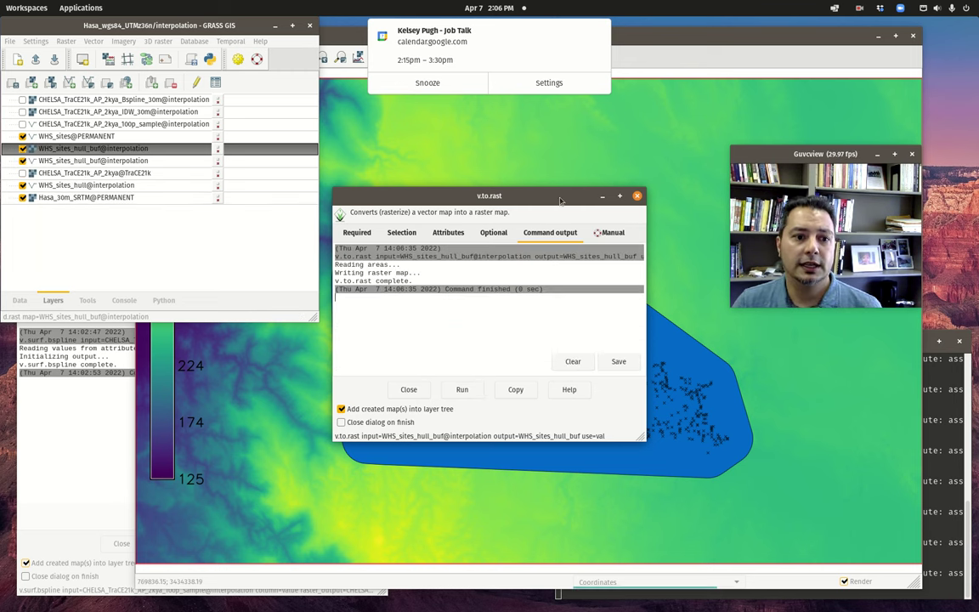
Hide the WHS_sites_hull_buf vector layer and show all open windows side by side.
{"action": "left_click", "coordinate": [636, 196]}
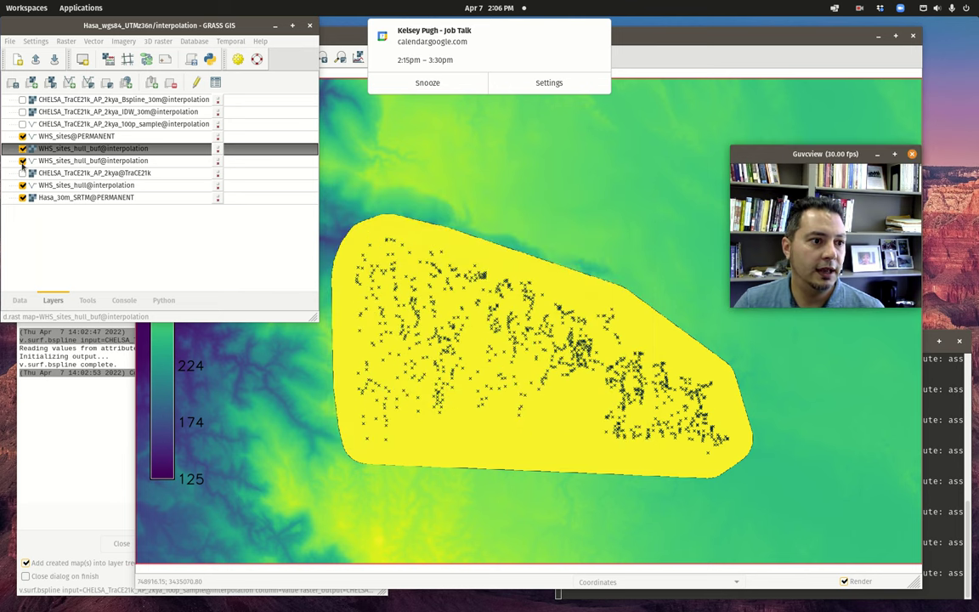
{"action": "left_click", "coordinate": [22, 161]}
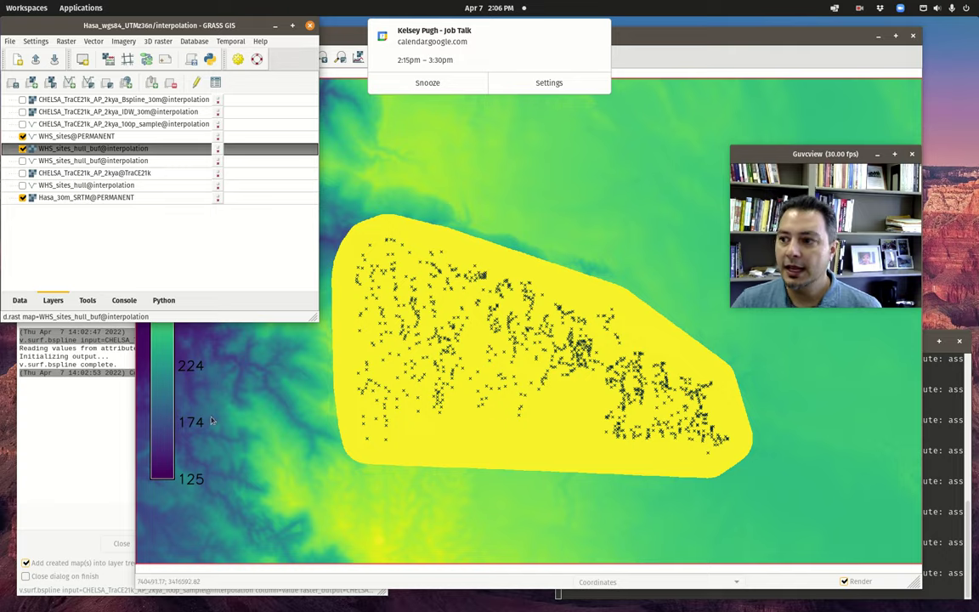
{"action": "key", "text": "super"}
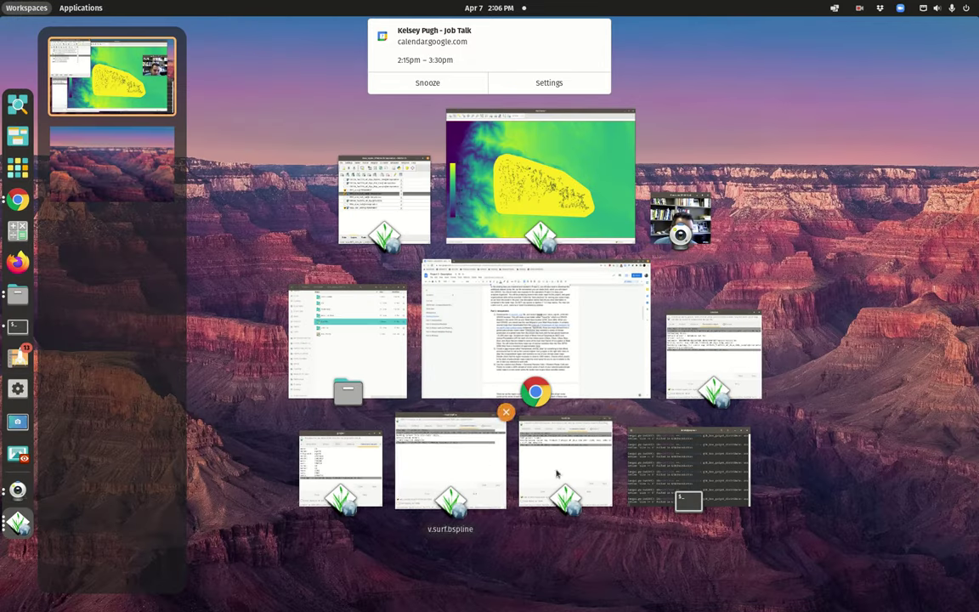
Bring back the v.surf.bspline dialog and choose WHS_sites as the input point map.
{"action": "left_click", "coordinate": [471, 467]}
{"action": "left_click_drag", "start_coordinate": [259, 274], "coordinate": [415, 179]}
{"action": "left_click", "coordinate": [196, 220]}
{"action": "left_click", "coordinate": [372, 253]}
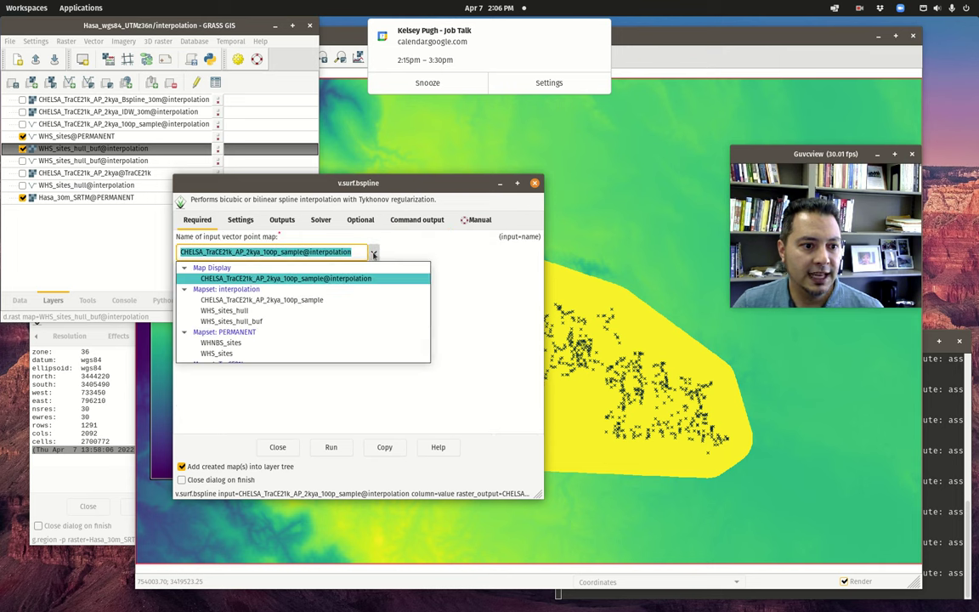
{"action": "scroll", "coordinate": [239, 321], "scroll_direction": "down", "scroll_amount": 2}
{"action": "left_click", "coordinate": [234, 308]}
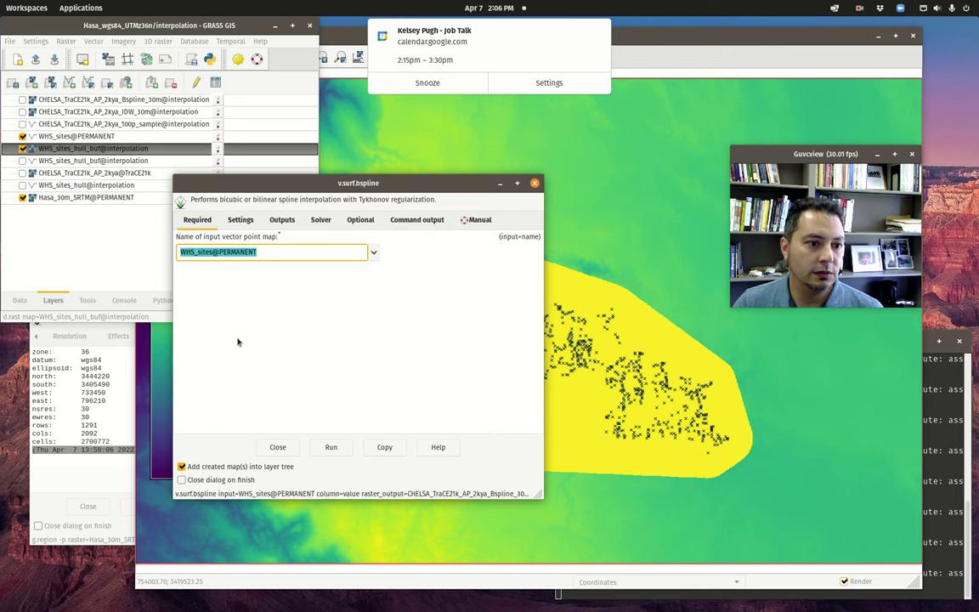
Set the east-west and north-south spline steps to 10000.
{"action": "left_click", "coordinate": [241, 220]}
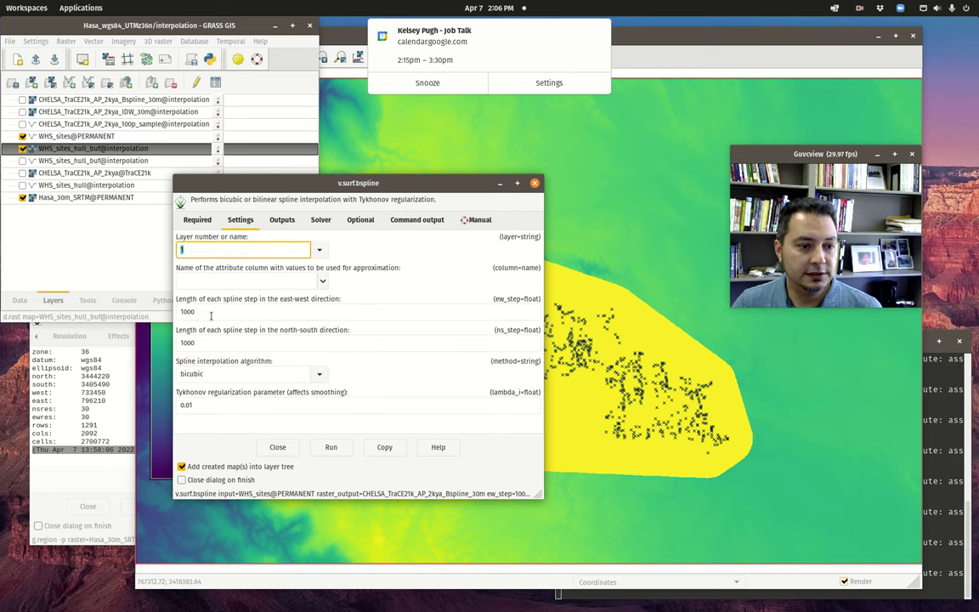
{"action": "left_click_drag", "start_coordinate": [384, 182], "coordinate": [236, 113]}
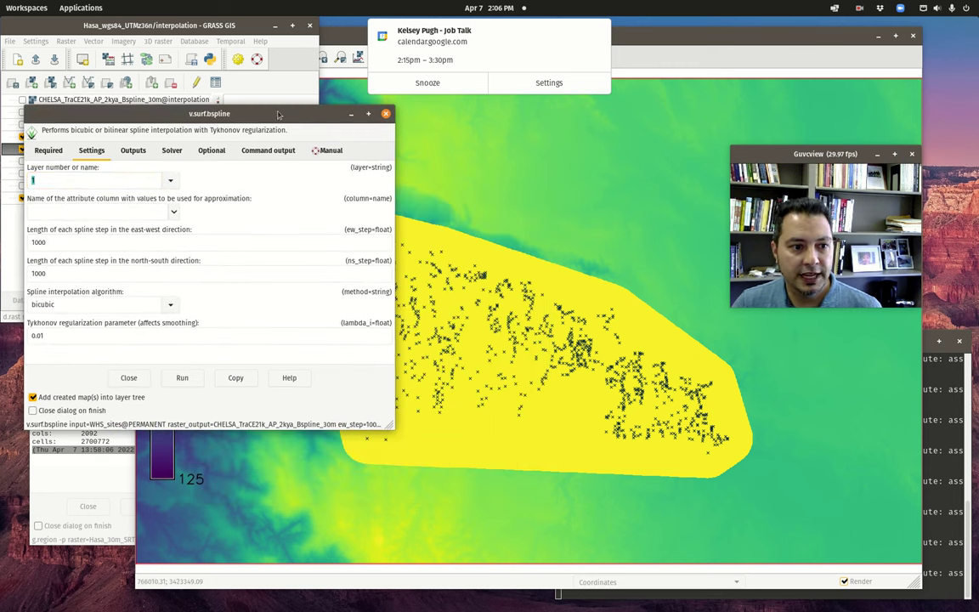
{"action": "key", "text": "Tab"}
{"action": "key", "text": "Tab"}
{"action": "type", "text": "1000"}
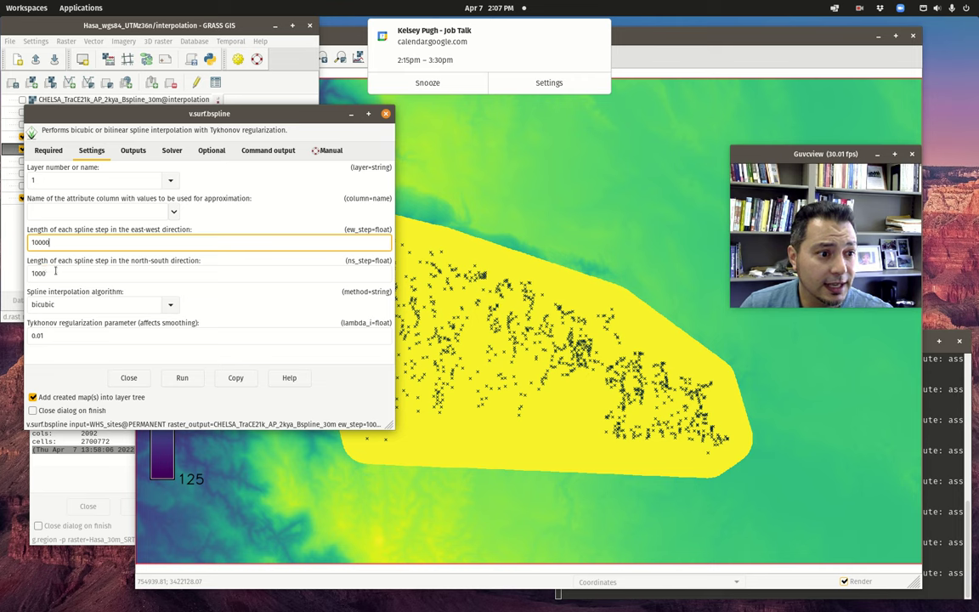
{"action": "key", "text": "Tab"}
{"action": "type", "text": "100"}
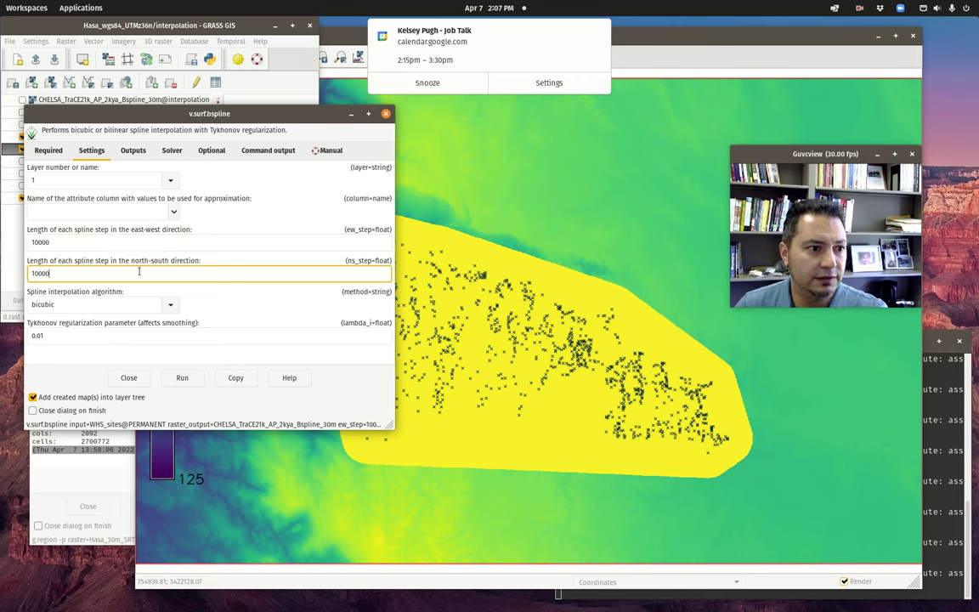
Name the output raster Hasa_sites_length and interpolate the MAX_L attribute column.
{"action": "left_click", "coordinate": [128, 149]}
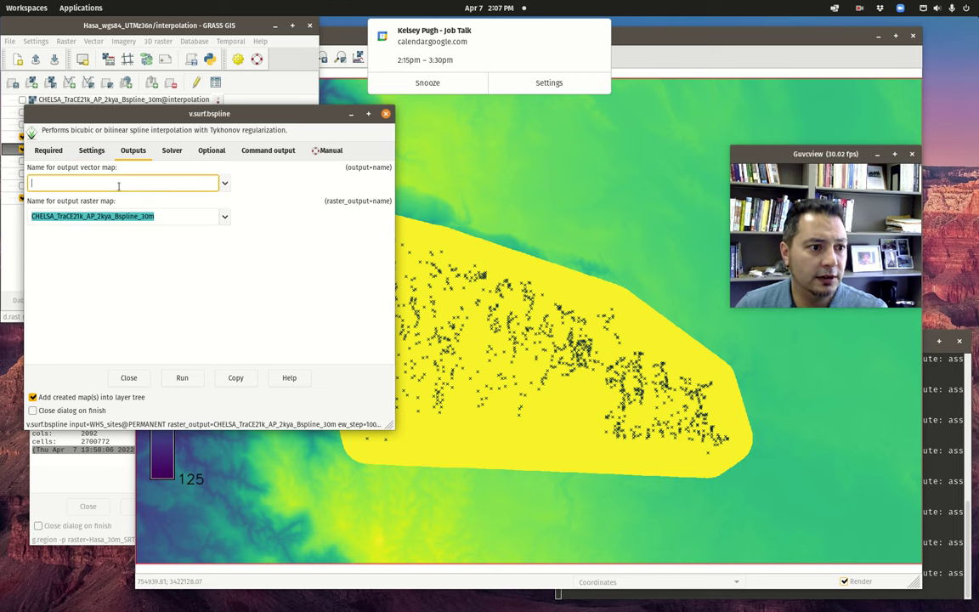
{"action": "left_click", "coordinate": [159, 219]}
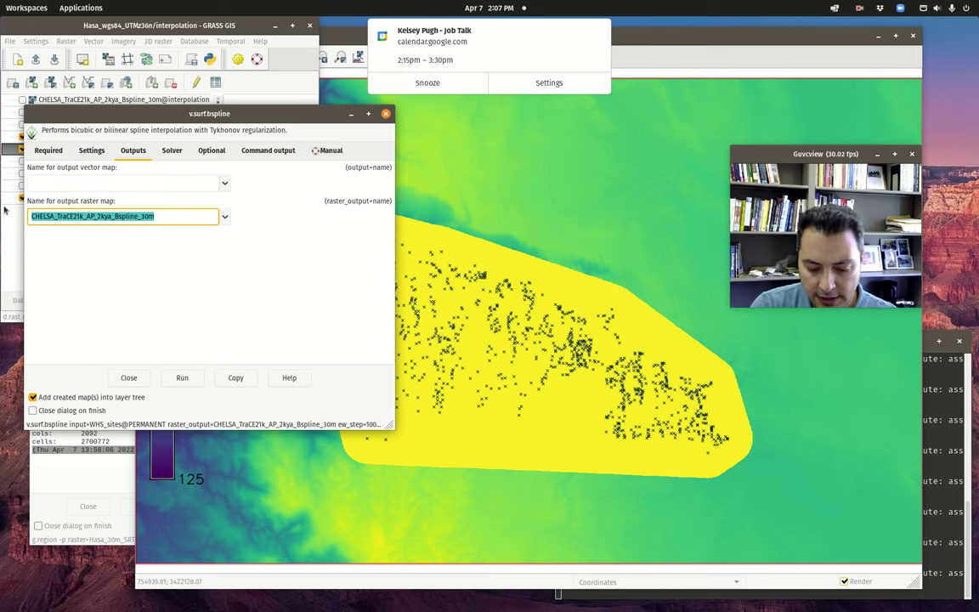
{"action": "type", "text": "Hasa_sites_length"}
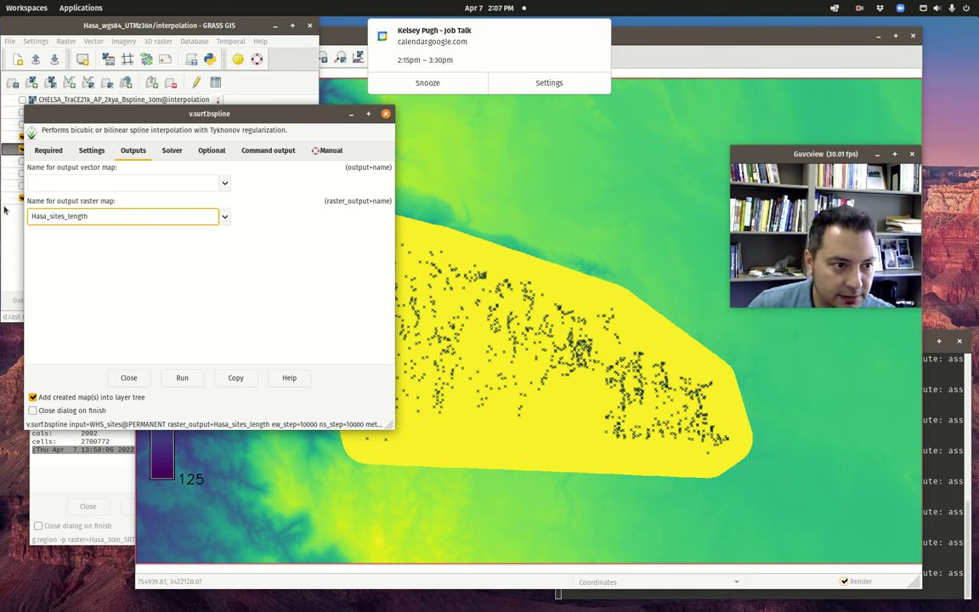
{"action": "left_click", "coordinate": [171, 150]}
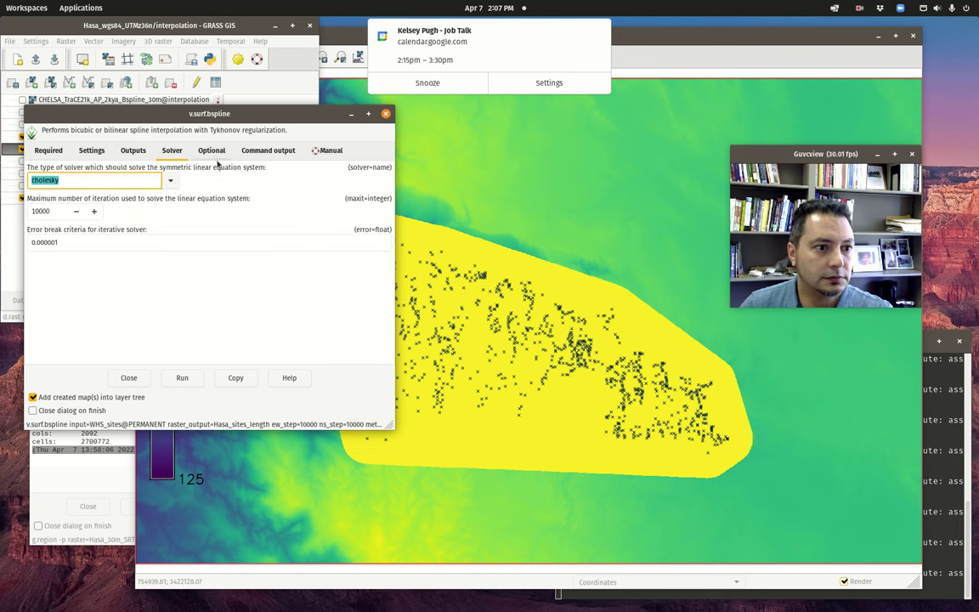
{"action": "left_click", "coordinate": [196, 151]}
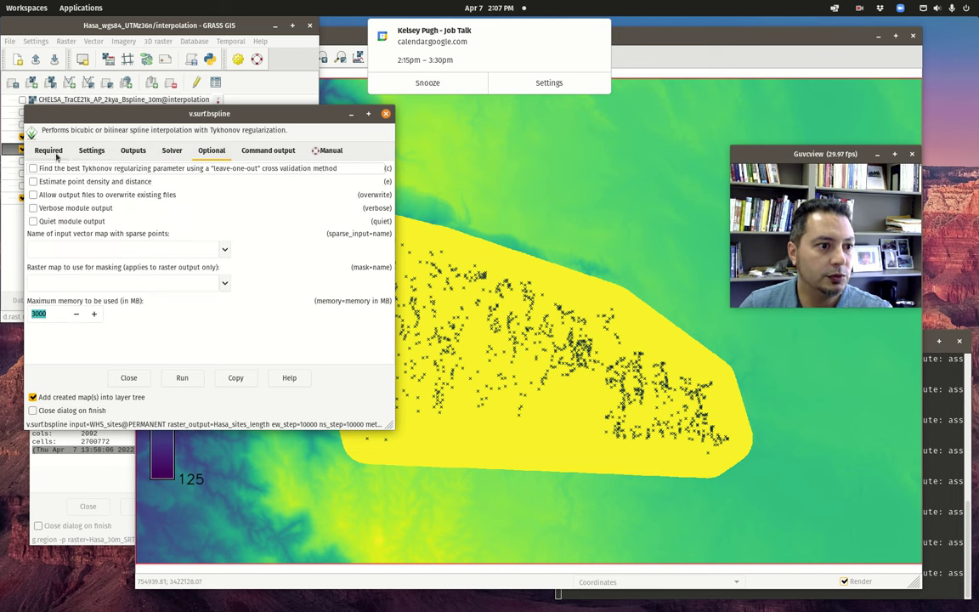
{"action": "left_click", "coordinate": [48, 150]}
{"action": "left_click", "coordinate": [90, 150]}
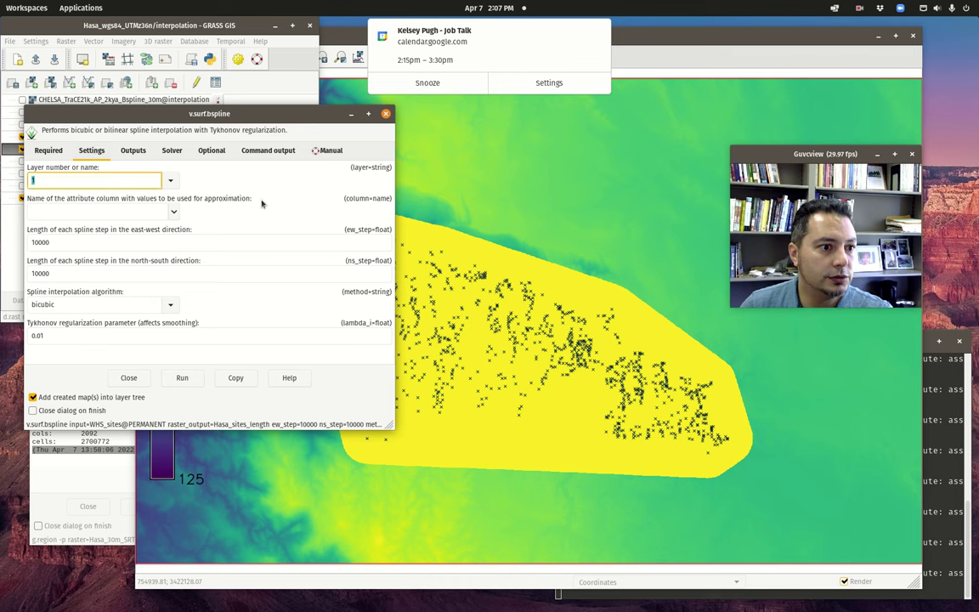
{"action": "left_click", "coordinate": [157, 211]}
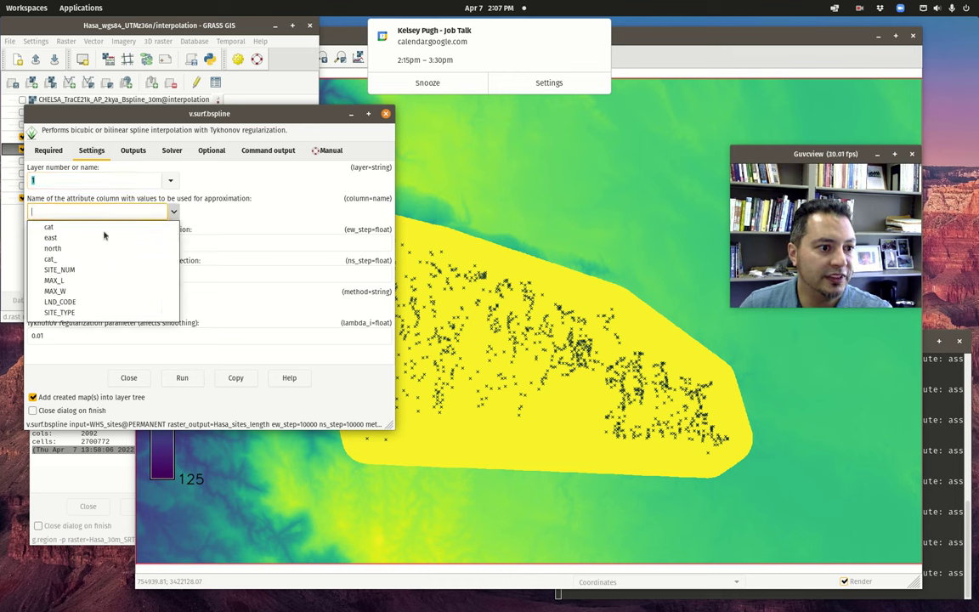
{"action": "left_click", "coordinate": [55, 280]}
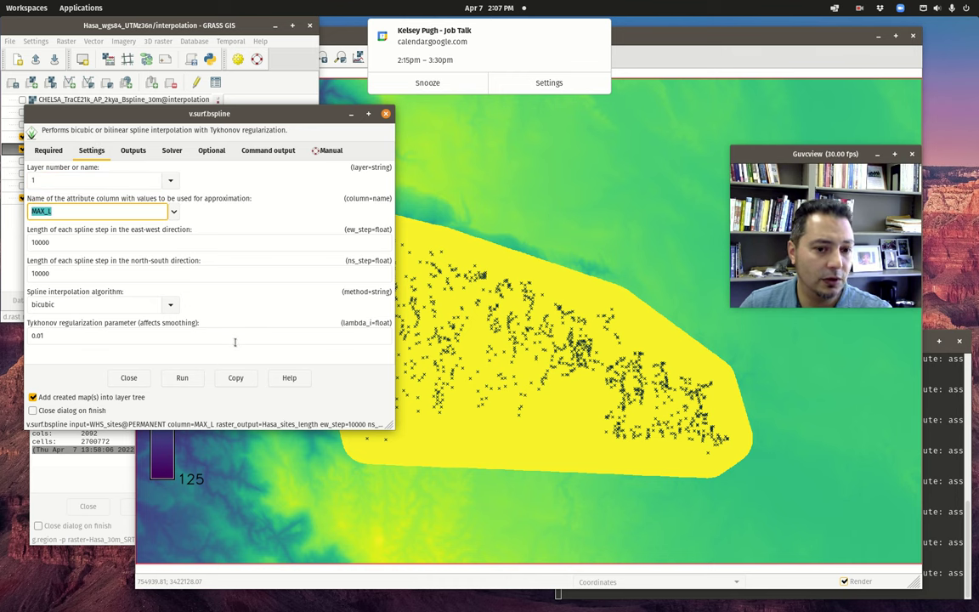
Mask the interpolation output with the WHS_sites_hull_buf raster.
{"action": "left_click", "coordinate": [210, 153]}
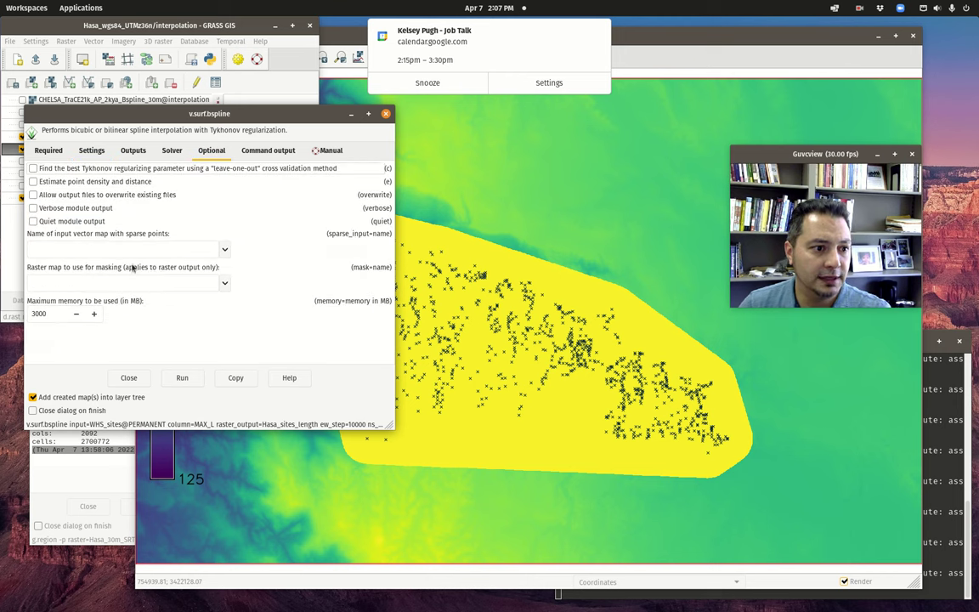
{"action": "left_click", "coordinate": [224, 283]}
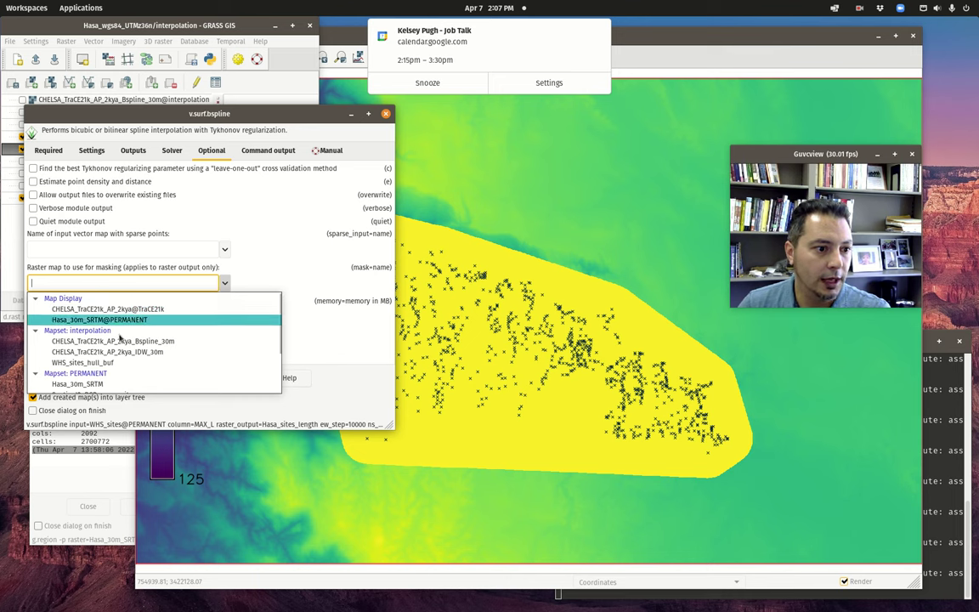
{"action": "left_click", "coordinate": [82, 363]}
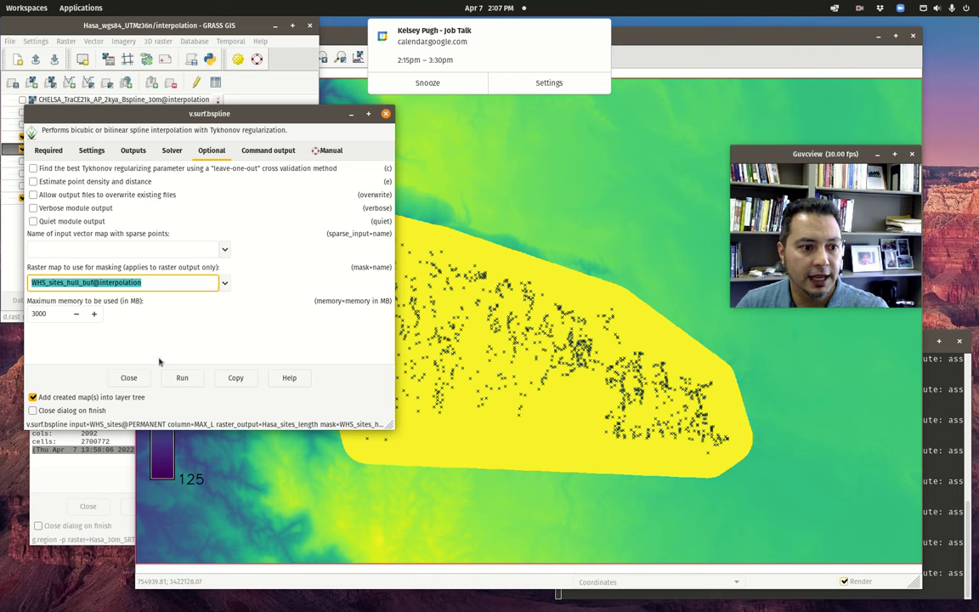
Run the B-spline interpolation and switch the map legend to Hasa_sites_length@interpolation.
{"action": "left_click", "coordinate": [181, 378]}
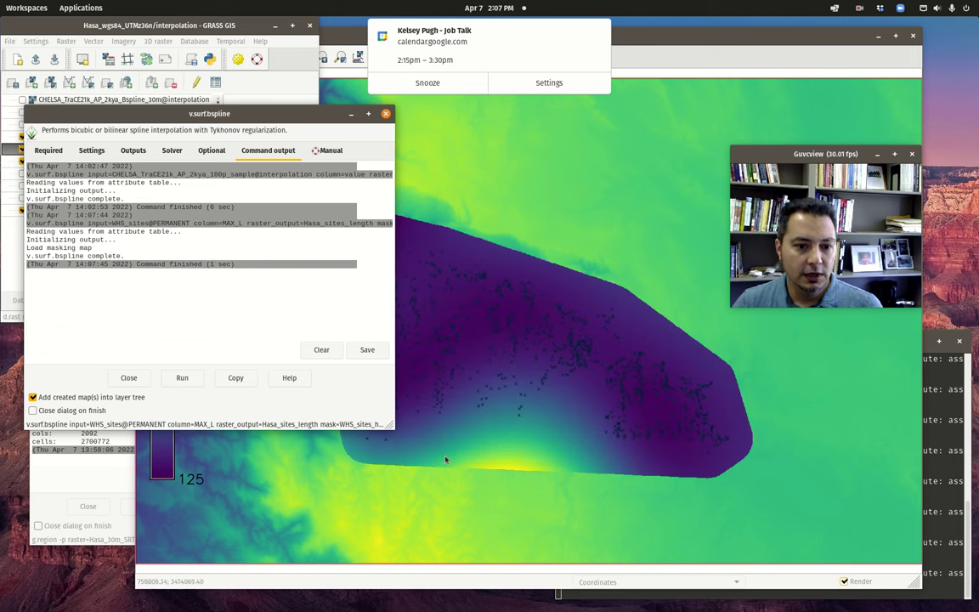
{"action": "left_click", "coordinate": [735, 47]}
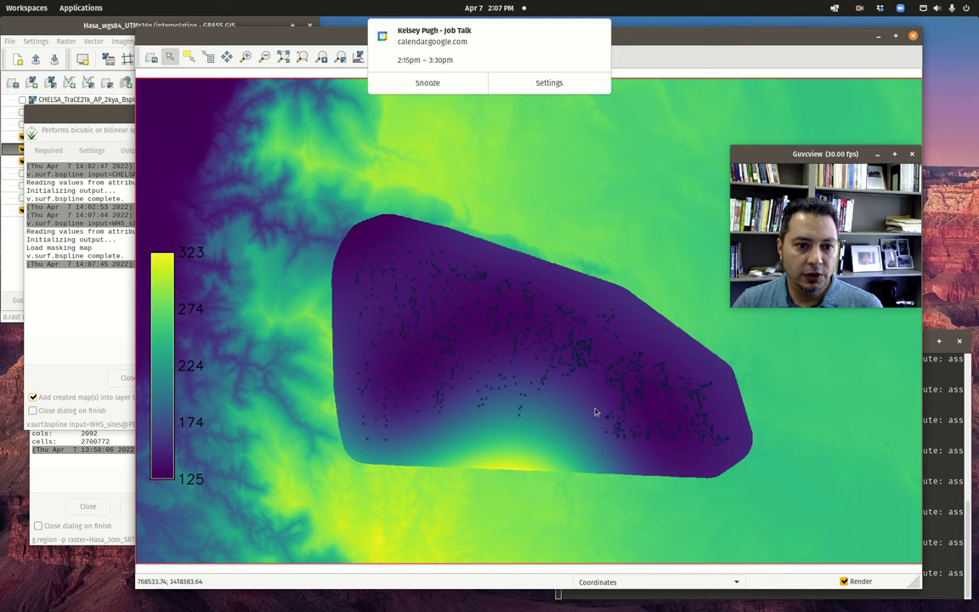
{"action": "double_click", "coordinate": [145, 260]}
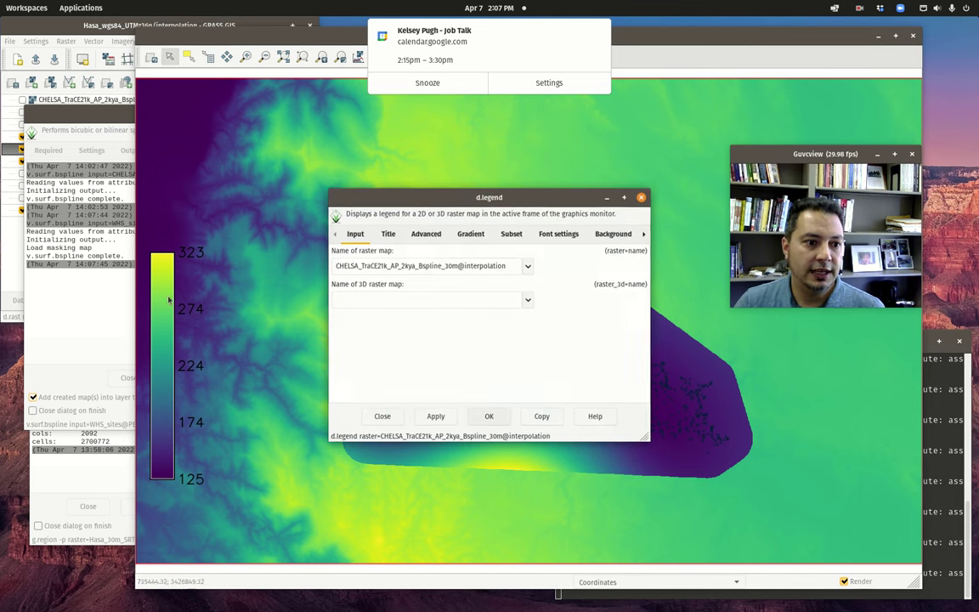
{"action": "left_click", "coordinate": [526, 266]}
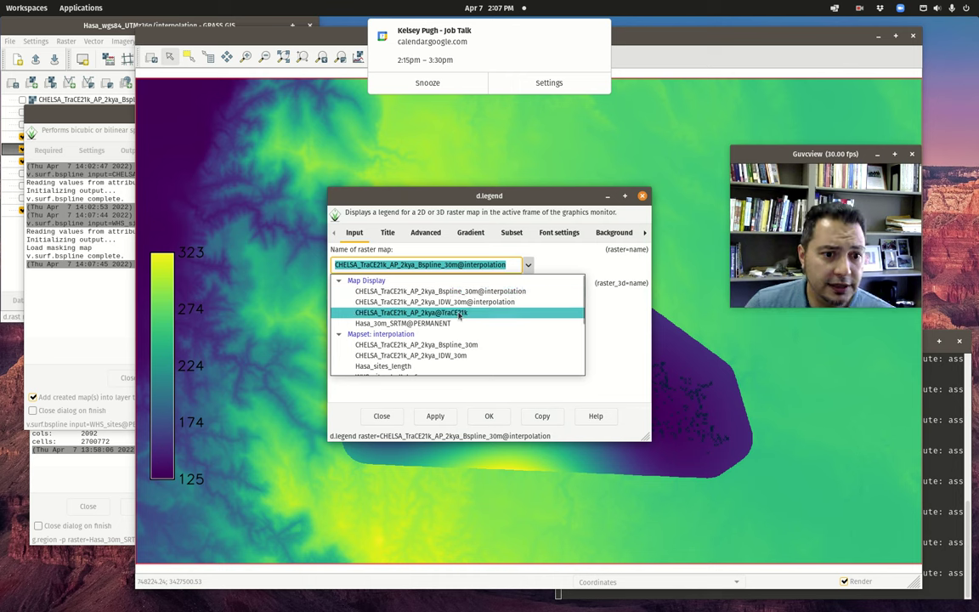
{"action": "scroll", "coordinate": [419, 328], "scroll_direction": "down", "scroll_amount": 1}
{"action": "left_click", "coordinate": [395, 335]}
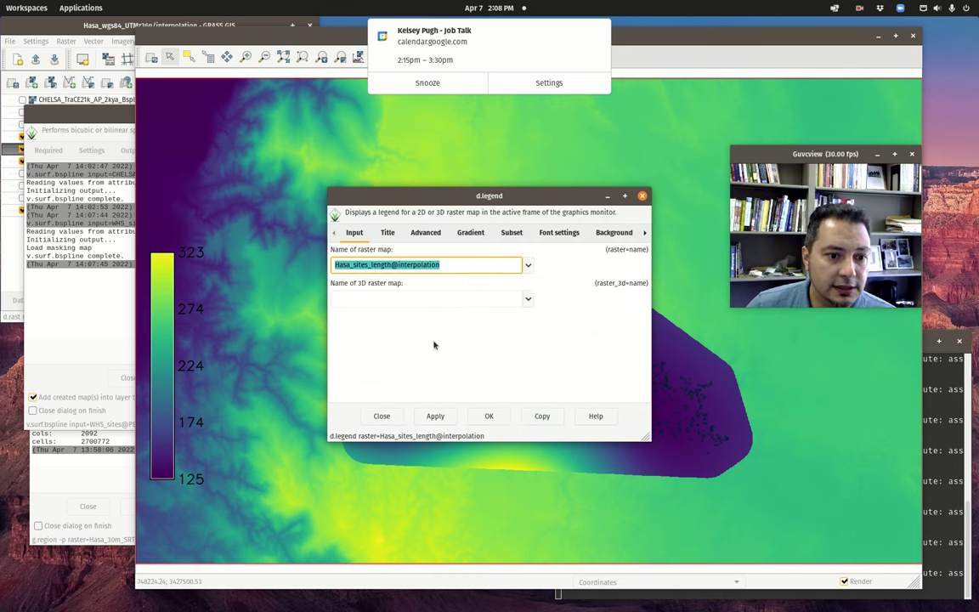
{"action": "left_click", "coordinate": [490, 415]}
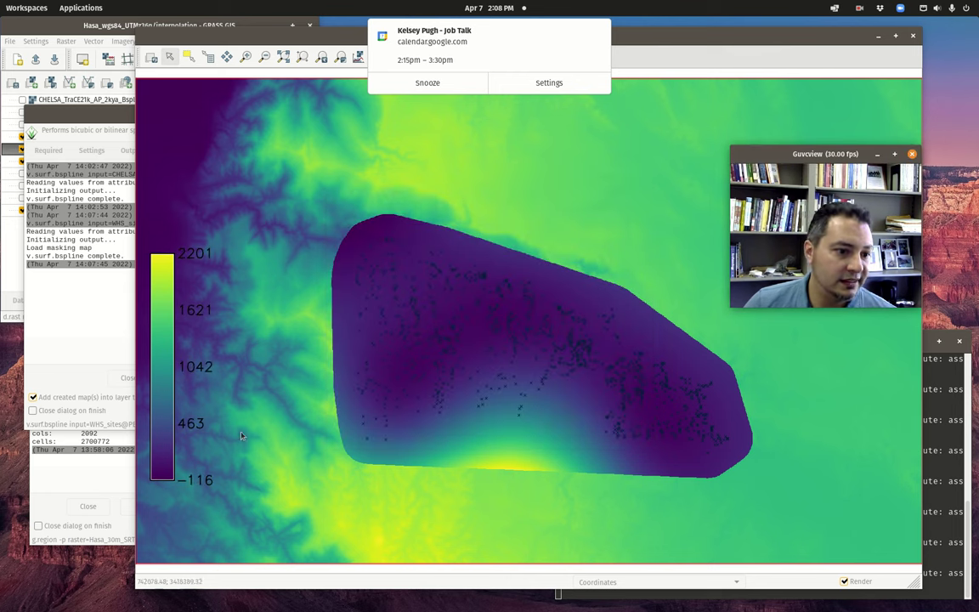